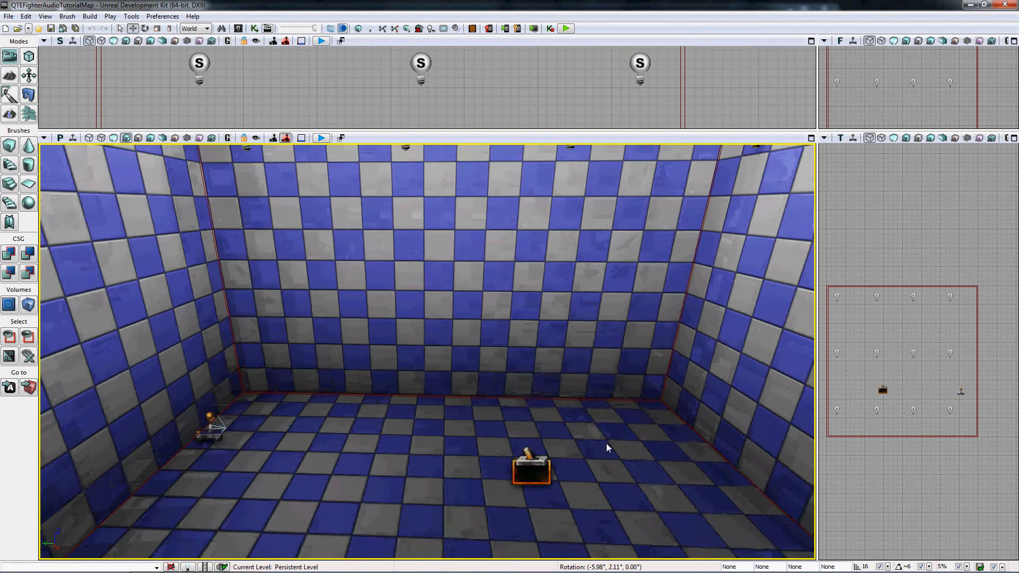
Open the Kismet editor and add a Schedule Event action beside the Trigger_0 Touch event.
{"action": "left_click", "coordinate": [255, 29]}
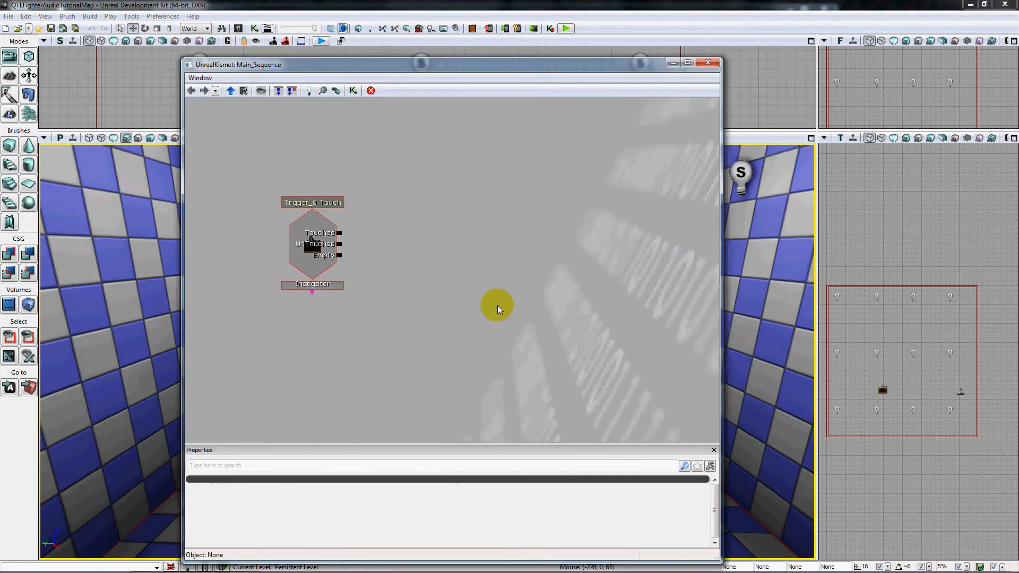
{"action": "left_click_drag", "start_coordinate": [497, 304], "coordinate": [467, 280]}
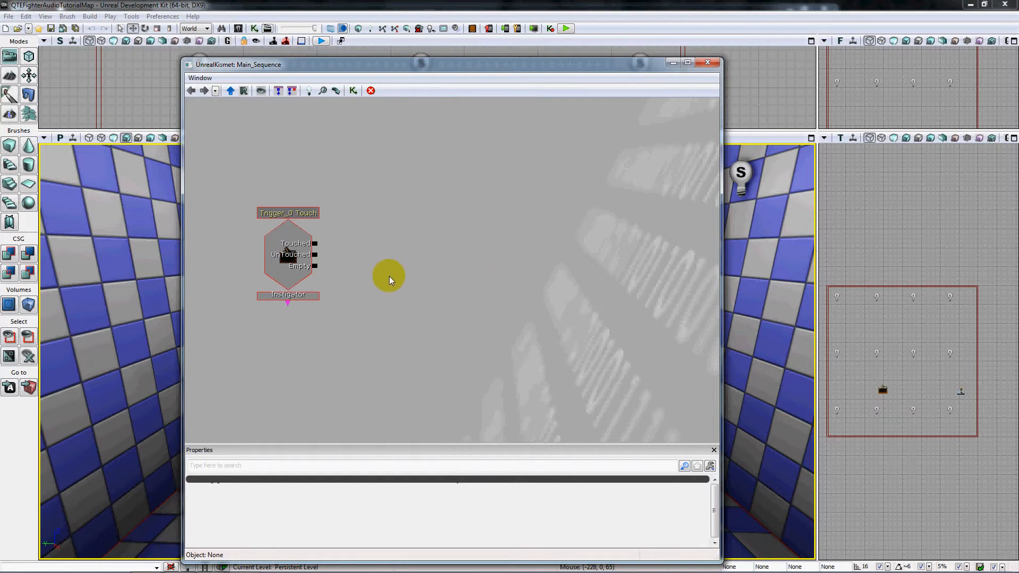
{"action": "left_click_drag", "start_coordinate": [424, 277], "coordinate": [423, 243]}
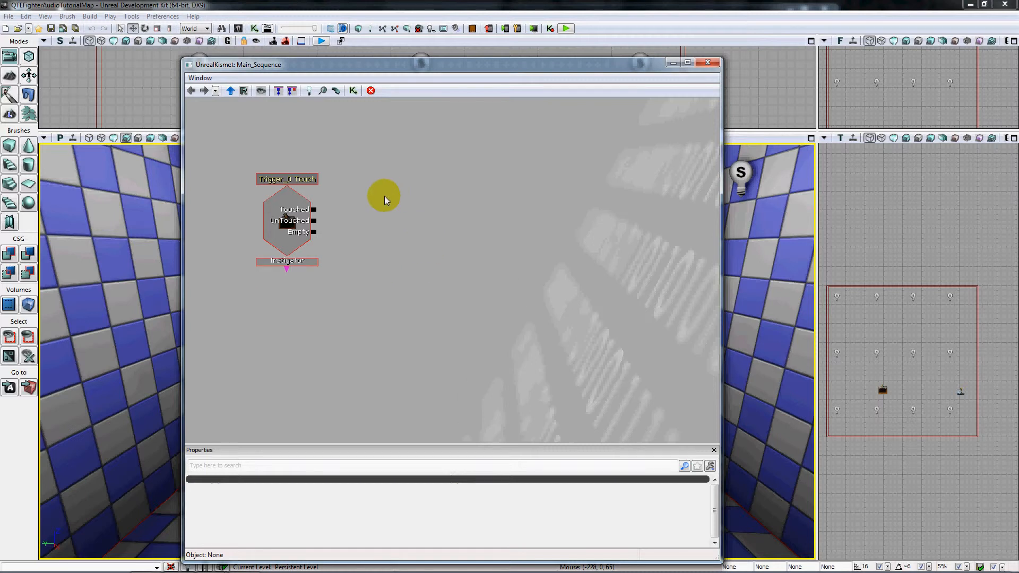
{"action": "right_click", "coordinate": [407, 189]}
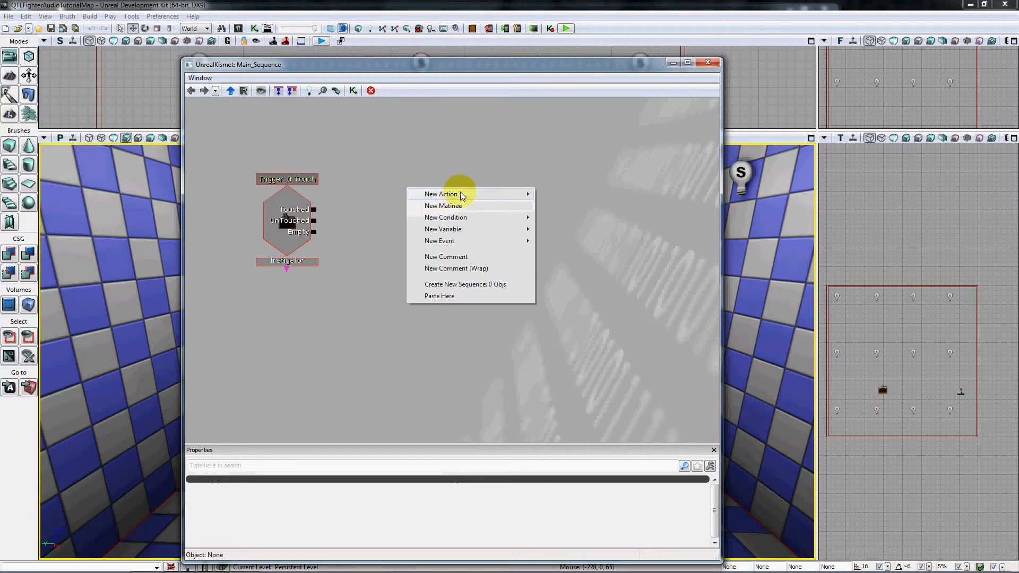
{"action": "mouse_move", "coordinate": [457, 194]}
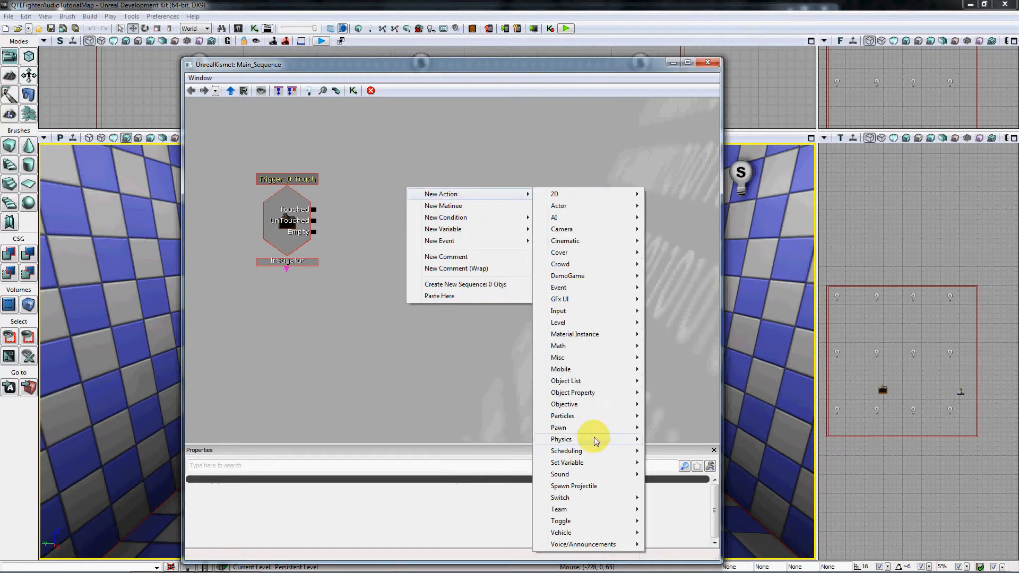
{"action": "mouse_move", "coordinate": [587, 451]}
{"action": "left_click", "coordinate": [676, 452]}
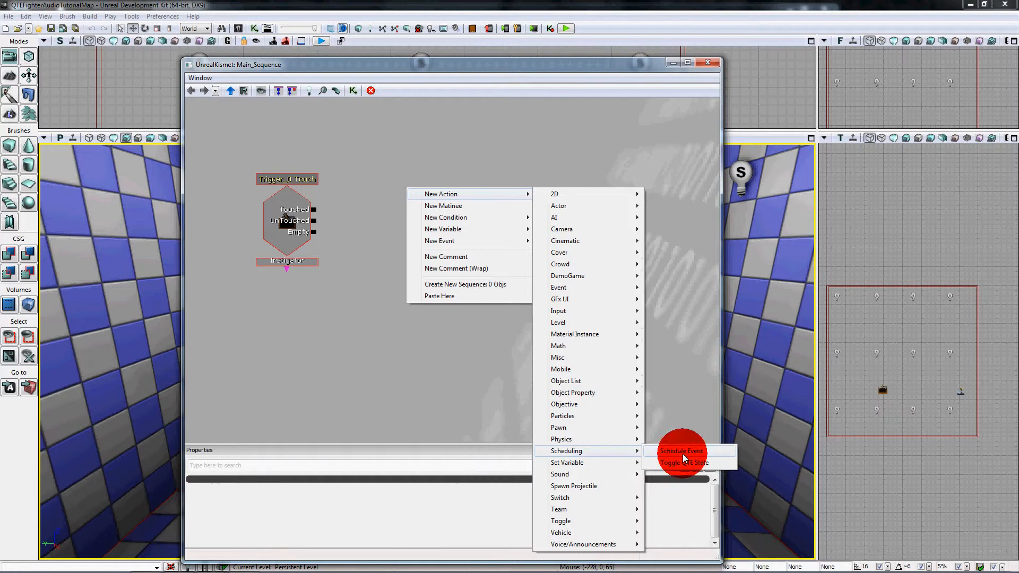
Add a Player variable below the Schedule Event and turn off its All Players option.
{"action": "right_click", "coordinate": [341, 285]}
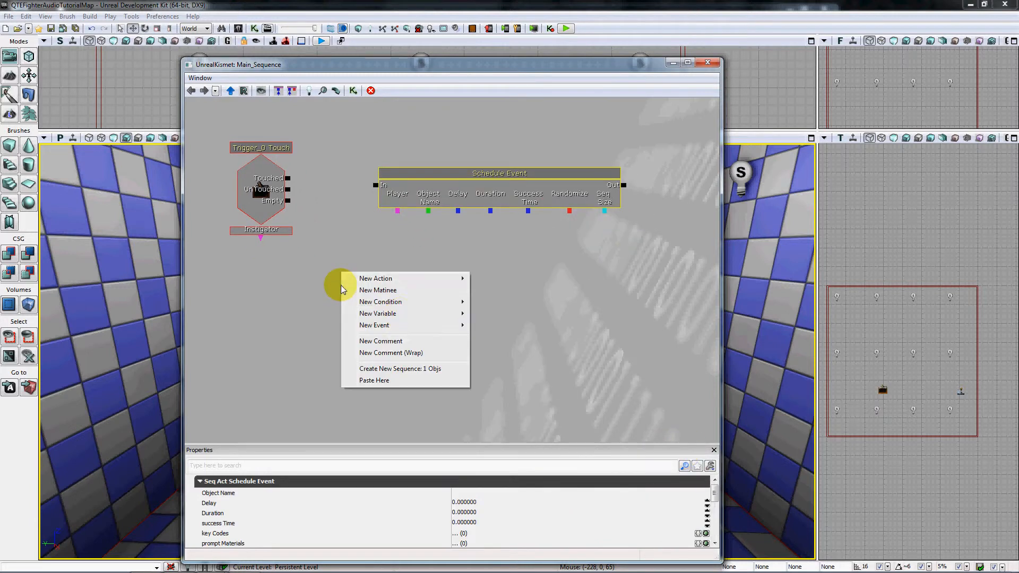
{"action": "mouse_move", "coordinate": [436, 316]}
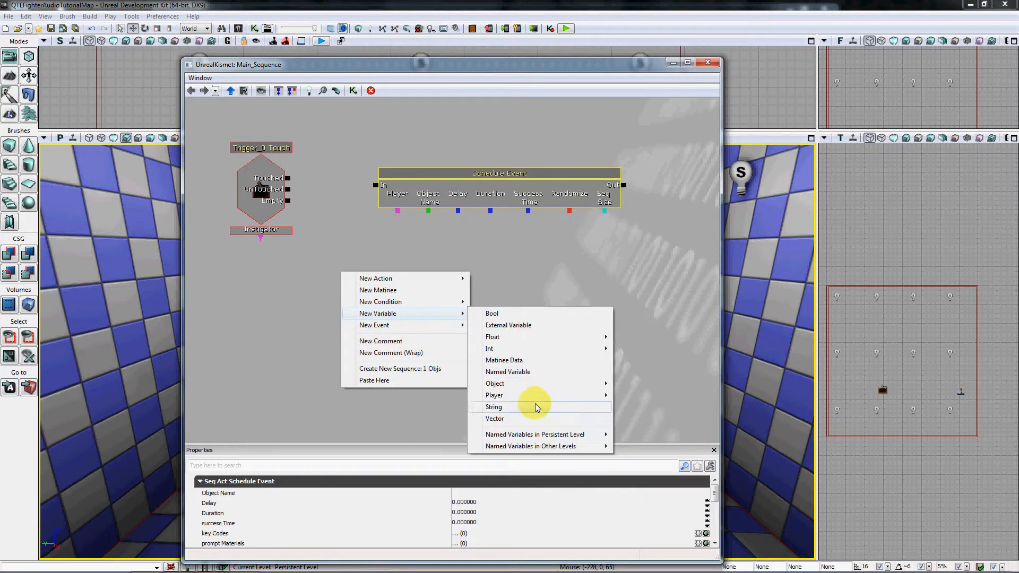
{"action": "mouse_move", "coordinate": [531, 394]}
{"action": "left_click", "coordinate": [632, 396]}
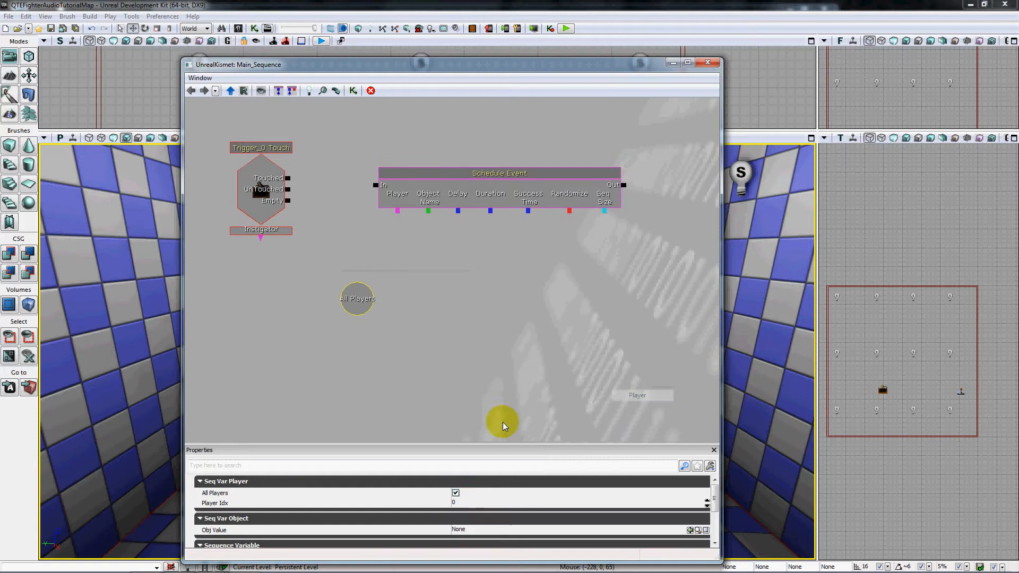
{"action": "left_click", "coordinate": [455, 492]}
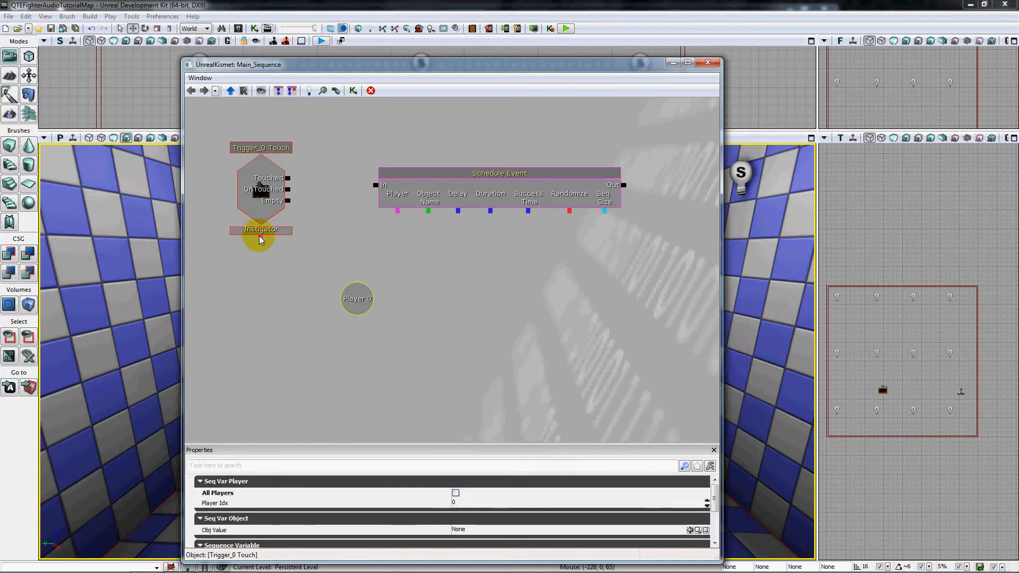
Link the trigger's Instigator and the Schedule Event's Player to the Player 0 variable, and connect Touched to the Schedule Event's In.
{"action": "left_click_drag", "start_coordinate": [260, 237], "coordinate": [352, 297]}
{"action": "left_click_drag", "start_coordinate": [396, 211], "coordinate": [349, 300]}
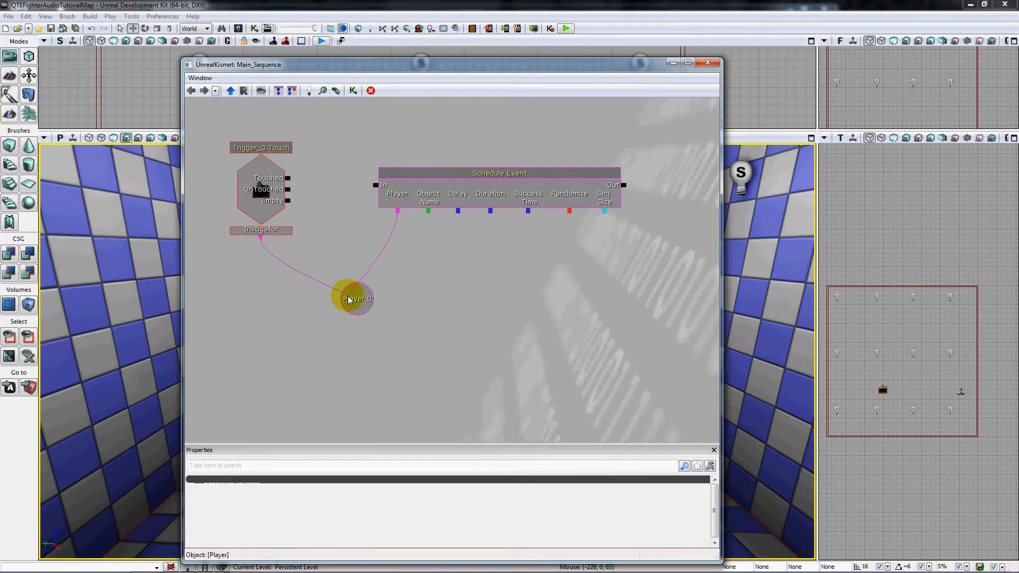
{"action": "left_click", "coordinate": [285, 189]}
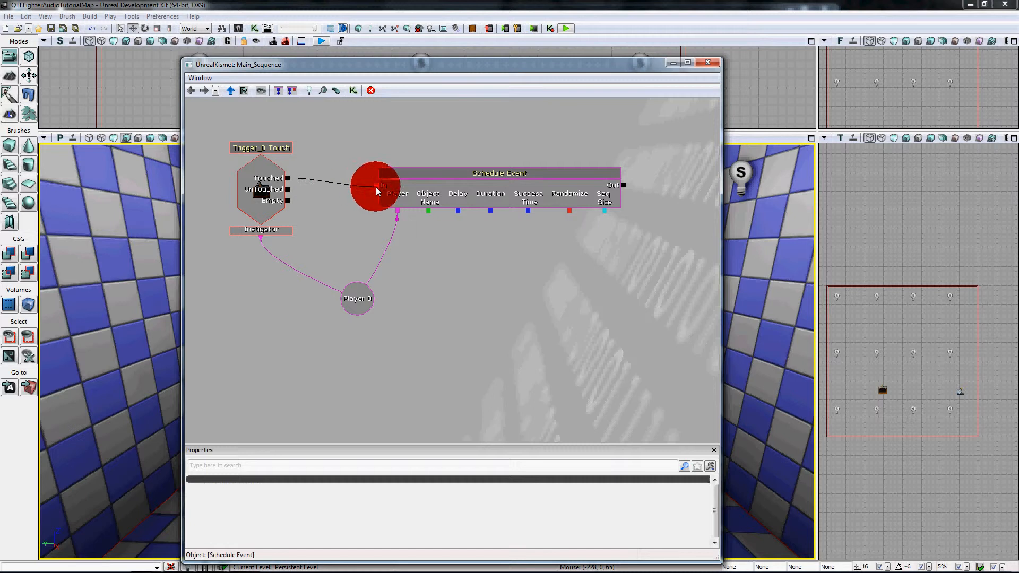
{"action": "left_click_drag", "start_coordinate": [376, 187], "coordinate": [376, 188]}
Set the Schedule Event's Object Name to Part1, its Duration to 5 and its Success Time to 2.
{"action": "left_click", "coordinate": [472, 189]}
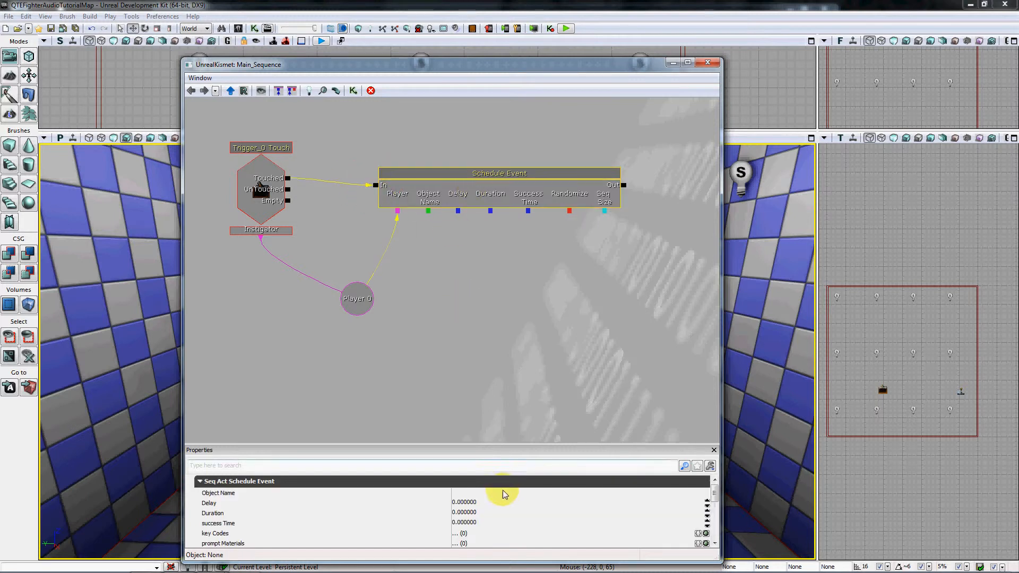
{"action": "left_click", "coordinate": [480, 493]}
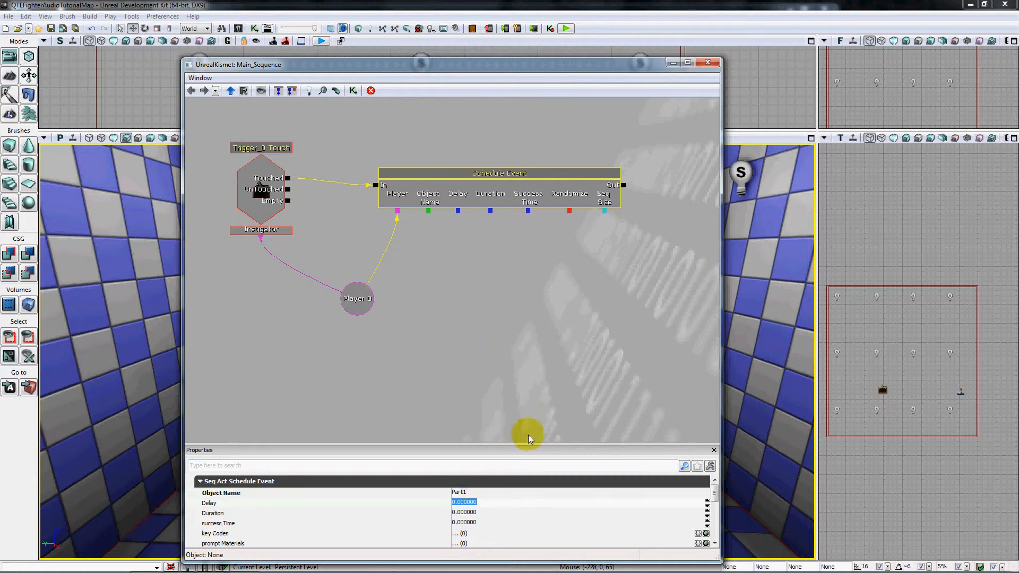
{"action": "key", "text": "Tab"}
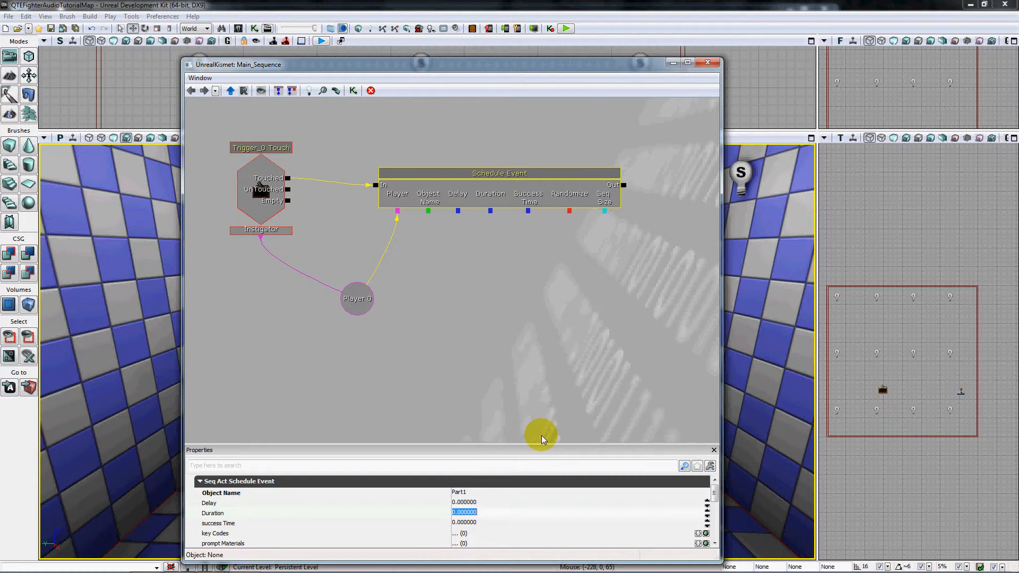
{"action": "type", "text": "5"}
{"action": "key", "text": "Tab"}
{"action": "type", "text": "2"}
{"action": "key", "text": "Return"}
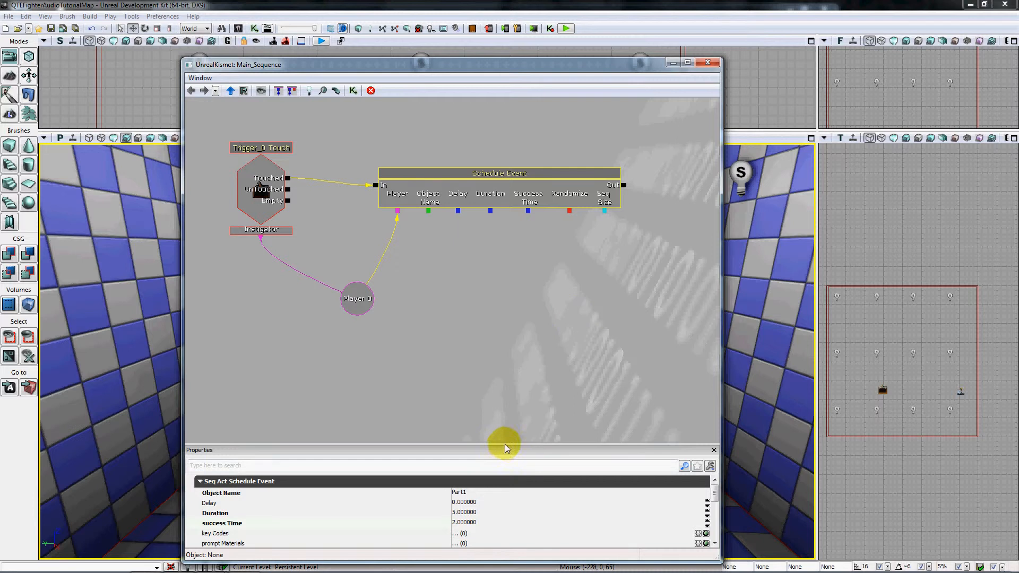
Enlarge the properties area and set the Schedule Event's image width and image height to 64.
{"action": "left_click_drag", "start_coordinate": [504, 444], "coordinate": [511, 378]}
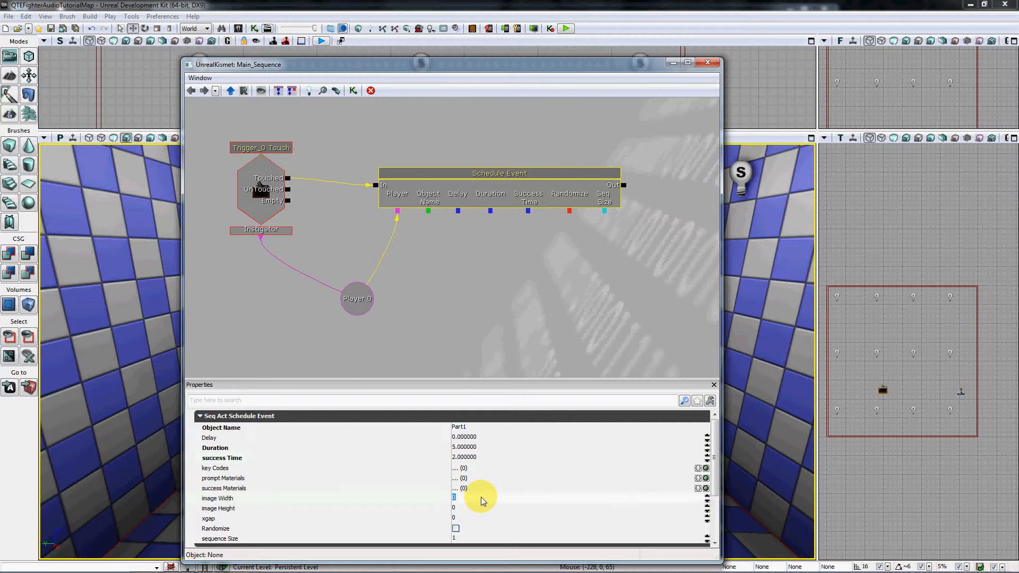
{"action": "type", "text": "64"}
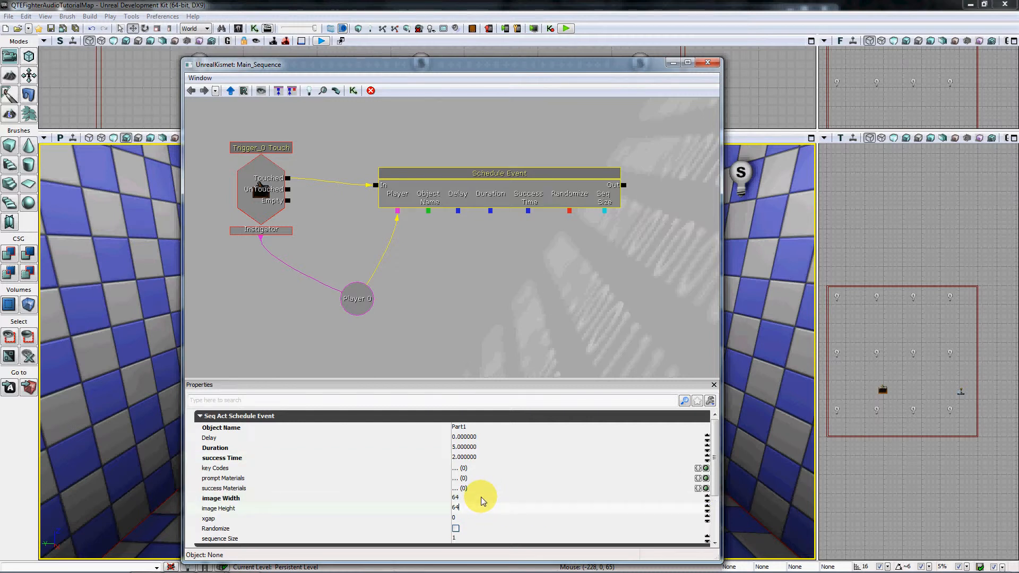
{"action": "key", "text": "Tab"}
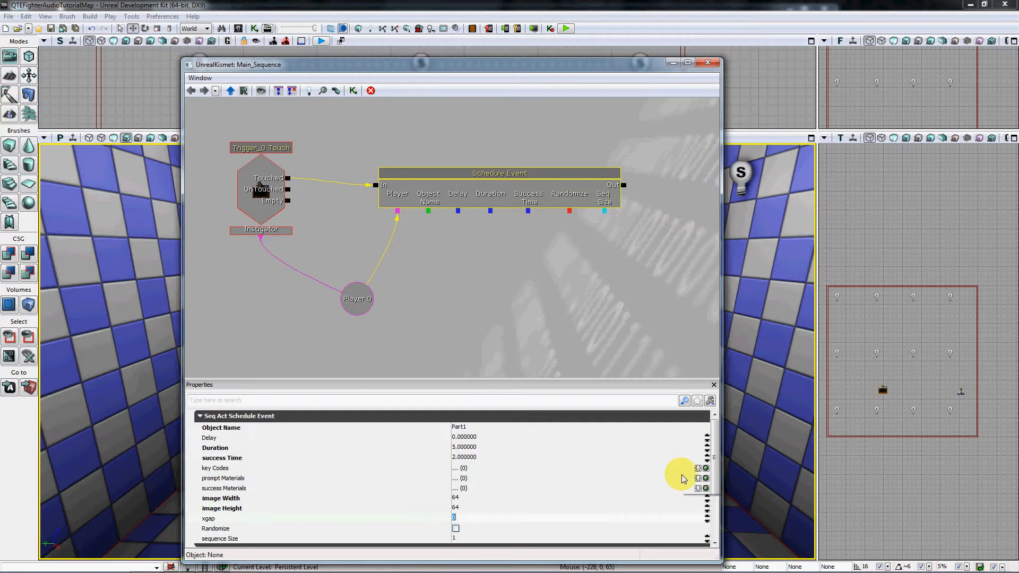
Add four empty entries to the Schedule Event's Key Codes list.
{"action": "left_click_drag", "start_coordinate": [716, 468], "coordinate": [716, 480]}
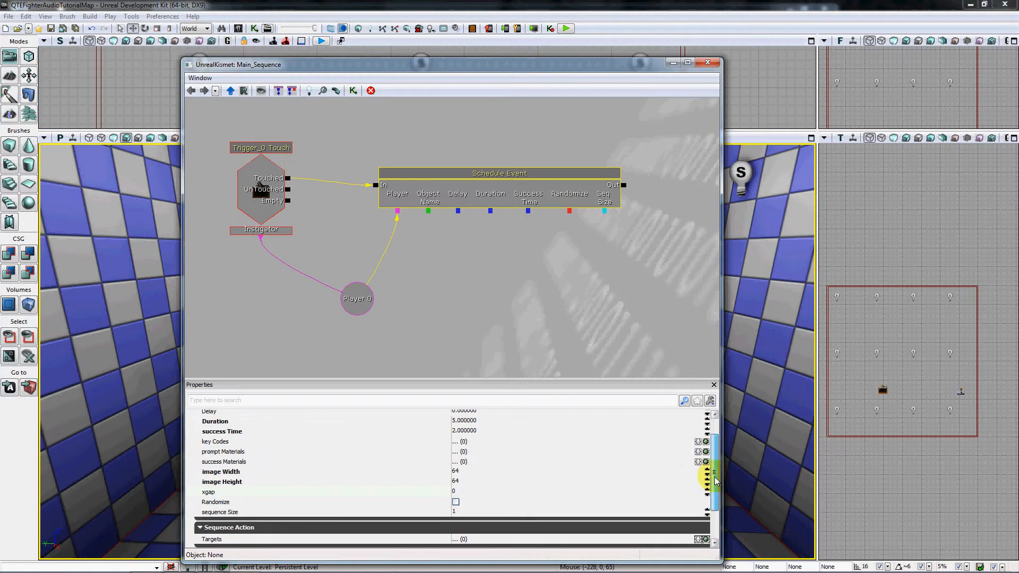
{"action": "left_click", "coordinate": [706, 442]}
{"action": "left_click", "coordinate": [706, 442]}
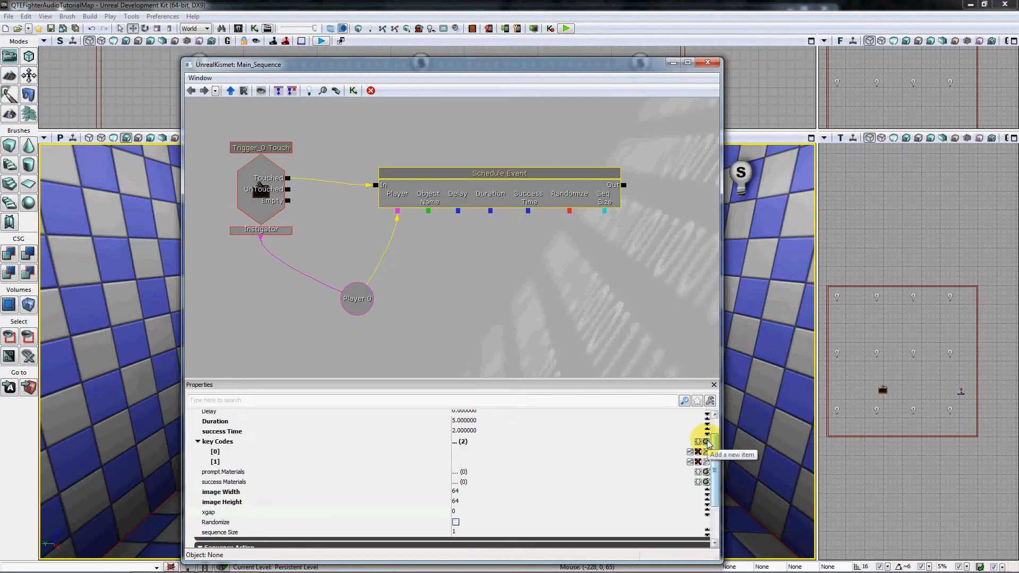
{"action": "left_click", "coordinate": [706, 442]}
{"action": "left_click", "coordinate": [706, 442]}
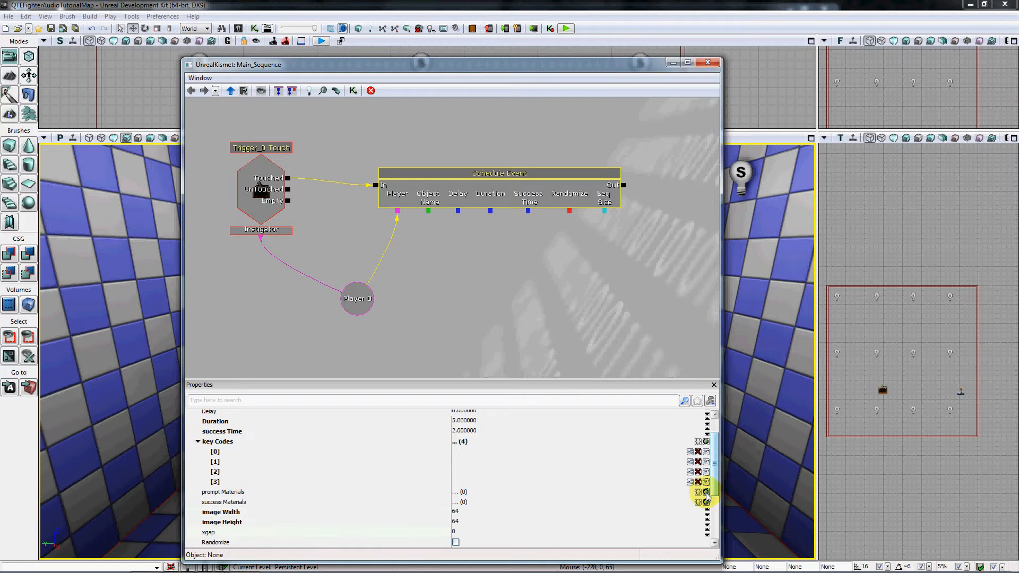
Add four empty entries to the Schedule Event's Prompt Materials list.
{"action": "left_click", "coordinate": [707, 492]}
{"action": "left_click", "coordinate": [706, 493]}
{"action": "left_click", "coordinate": [706, 493]}
{"action": "left_click", "coordinate": [706, 492]}
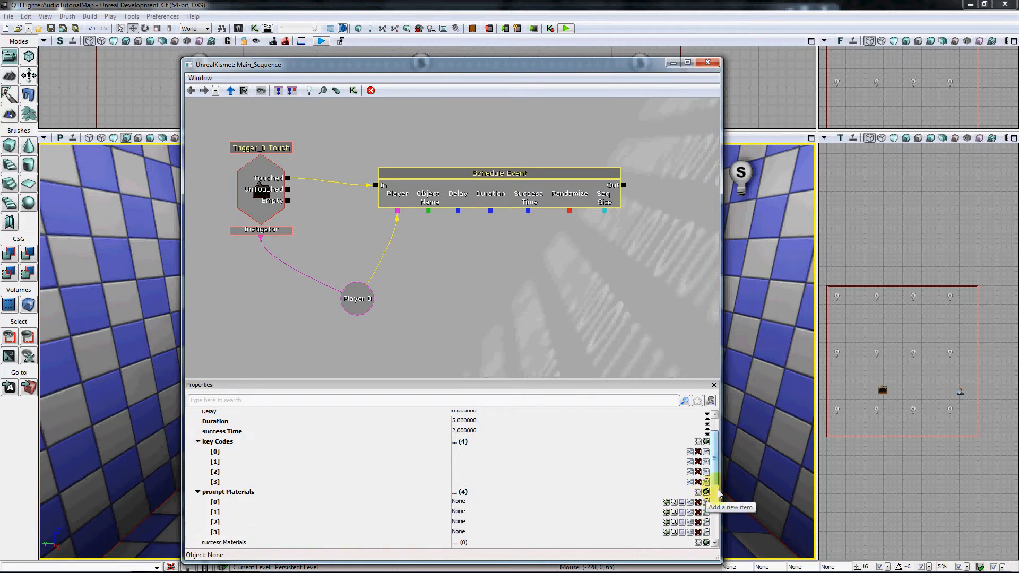
Add four empty entries to the Schedule Event's Success Materials list.
{"action": "left_click_drag", "start_coordinate": [713, 476], "coordinate": [715, 495]}
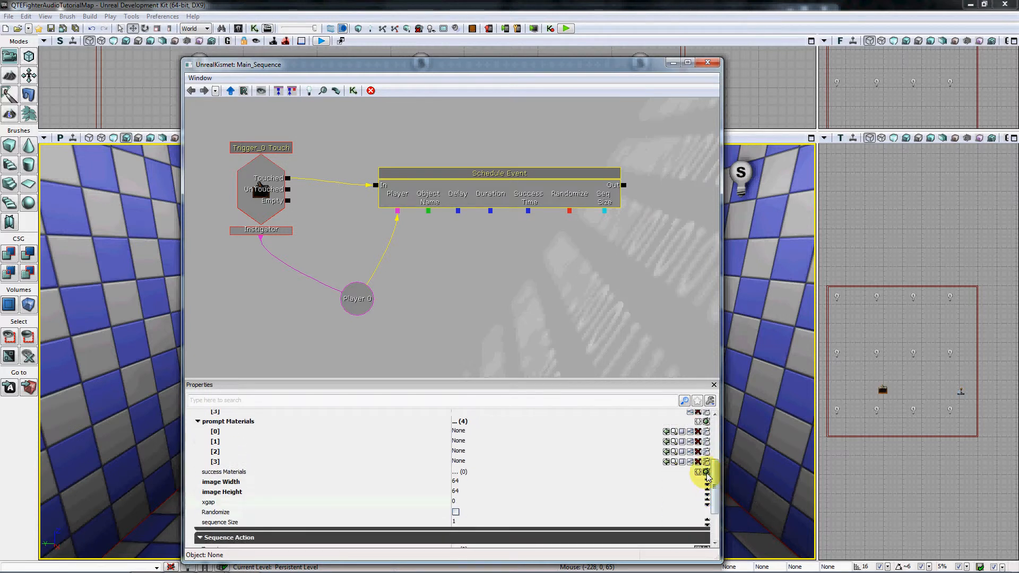
{"action": "left_click", "coordinate": [707, 471]}
{"action": "left_click", "coordinate": [706, 472]}
{"action": "left_click", "coordinate": [706, 472]}
{"action": "left_click", "coordinate": [706, 472]}
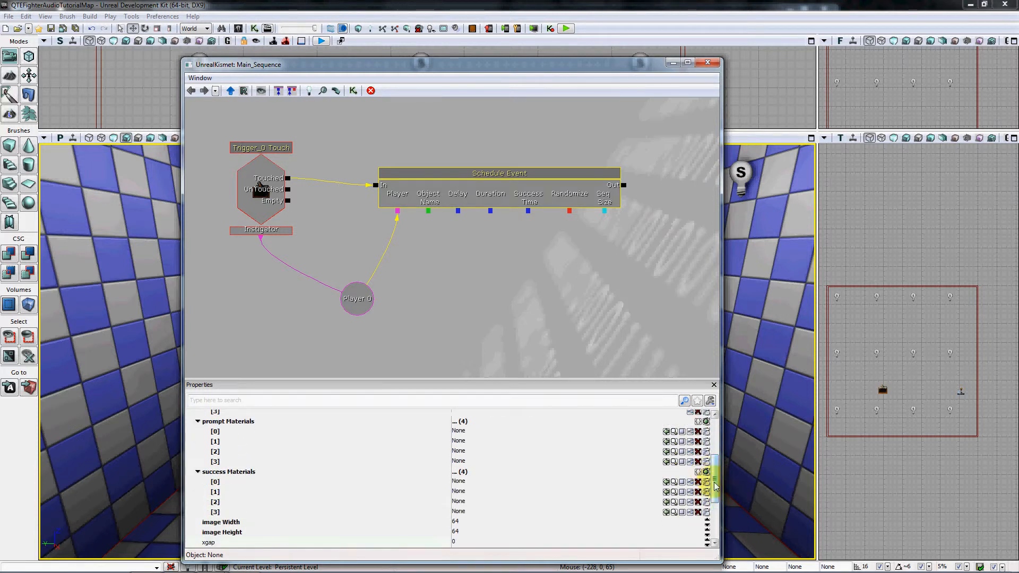
{"action": "left_click_drag", "start_coordinate": [717, 497], "coordinate": [719, 461]}
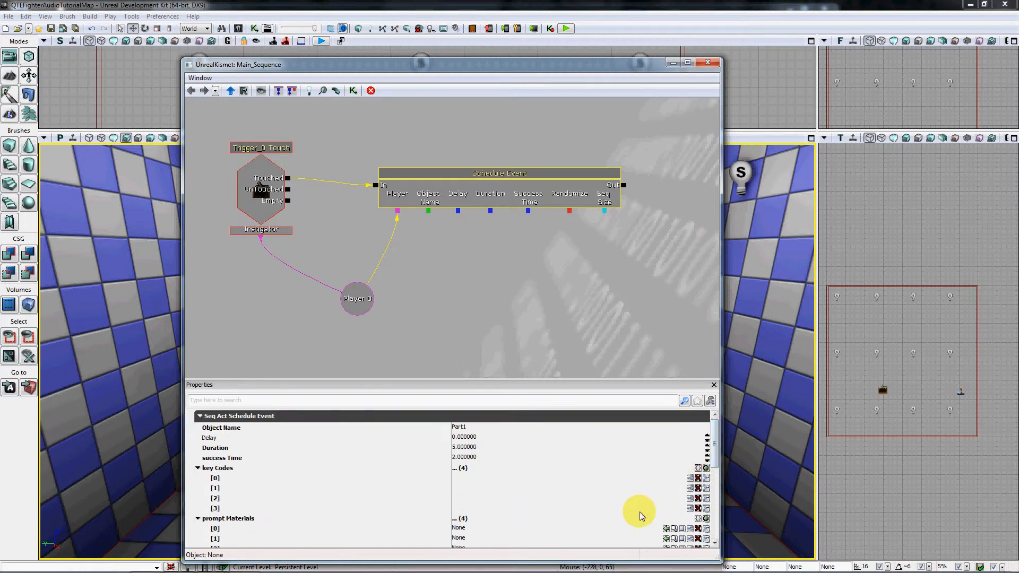
Open the Content Browser and search all assets for "arrow", filtering the results to Materials.
{"action": "left_click", "coordinate": [237, 28]}
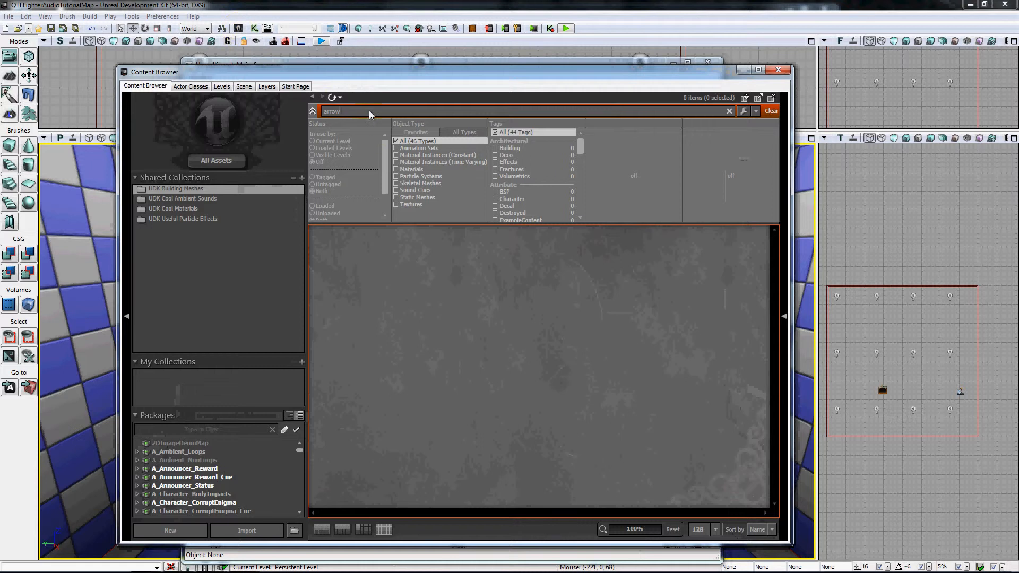
{"action": "left_click", "coordinate": [369, 110]}
{"action": "left_click", "coordinate": [225, 162]}
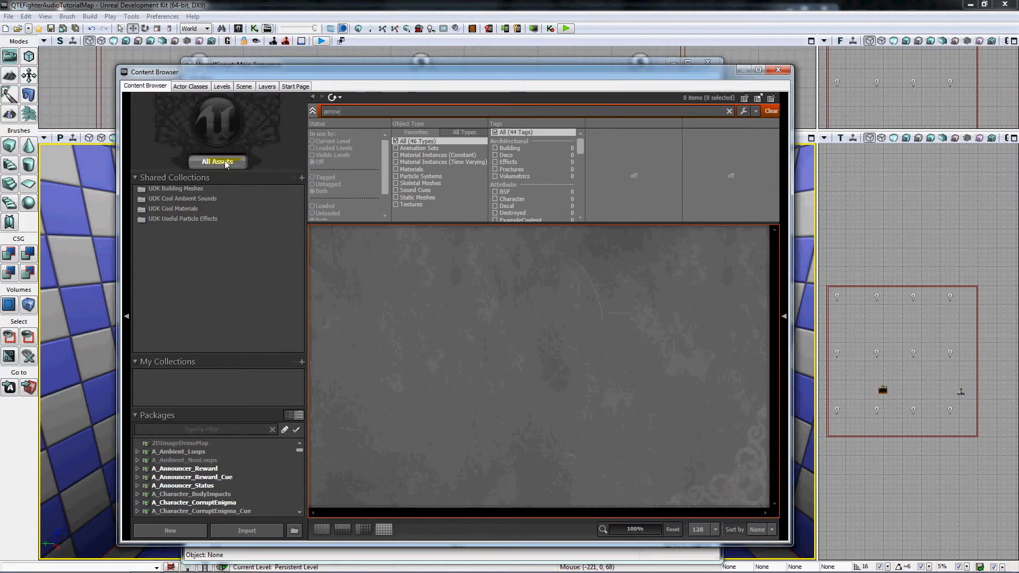
{"action": "left_click", "coordinate": [395, 169]}
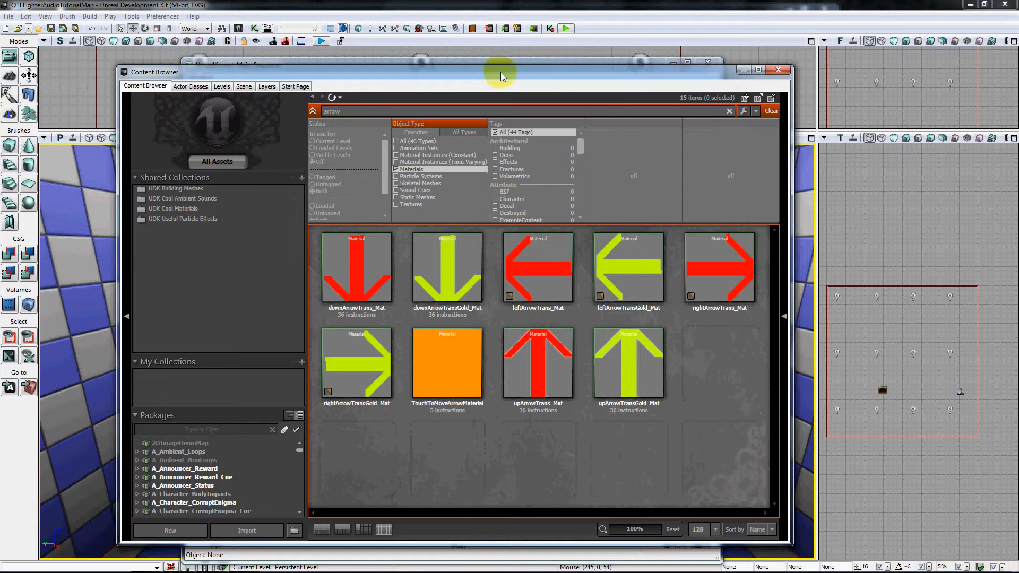
Select the upArrowTrans_Mat material and reposition the Content Browser so the Kismet window is accessible.
{"action": "left_click_drag", "start_coordinate": [501, 72], "coordinate": [757, 157]}
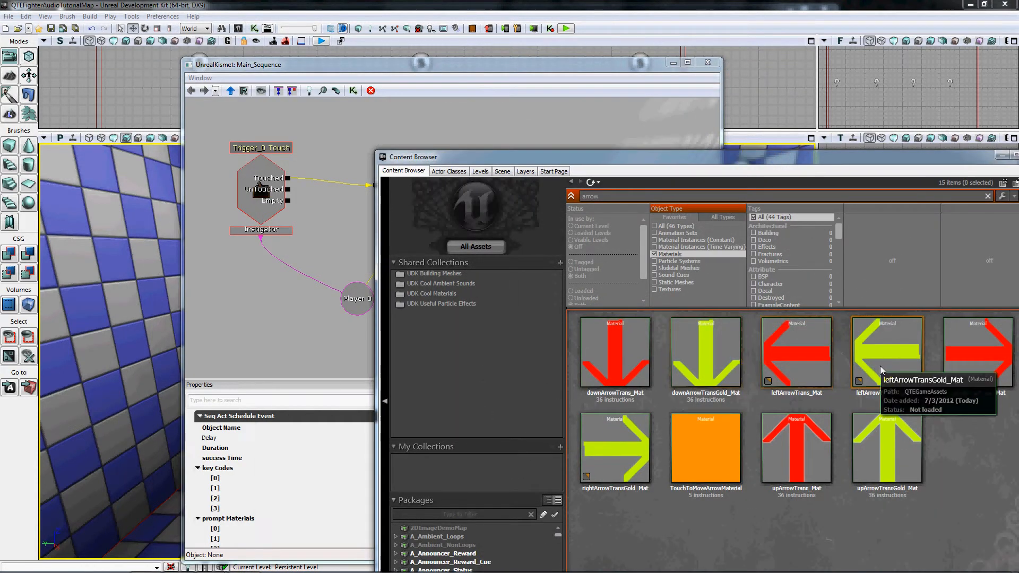
{"action": "left_click", "coordinate": [778, 455]}
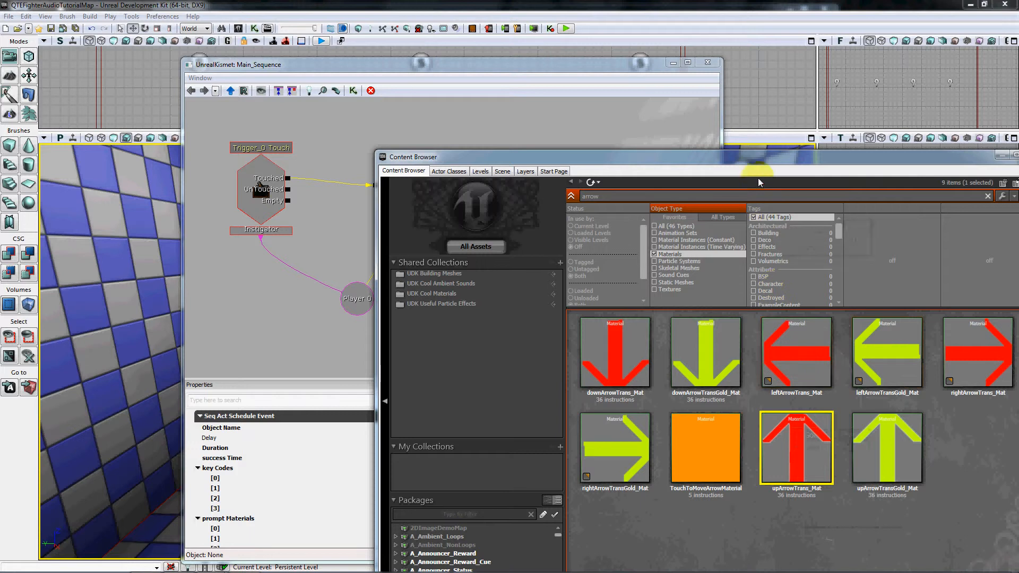
{"action": "left_click_drag", "start_coordinate": [757, 157], "coordinate": [468, 50]}
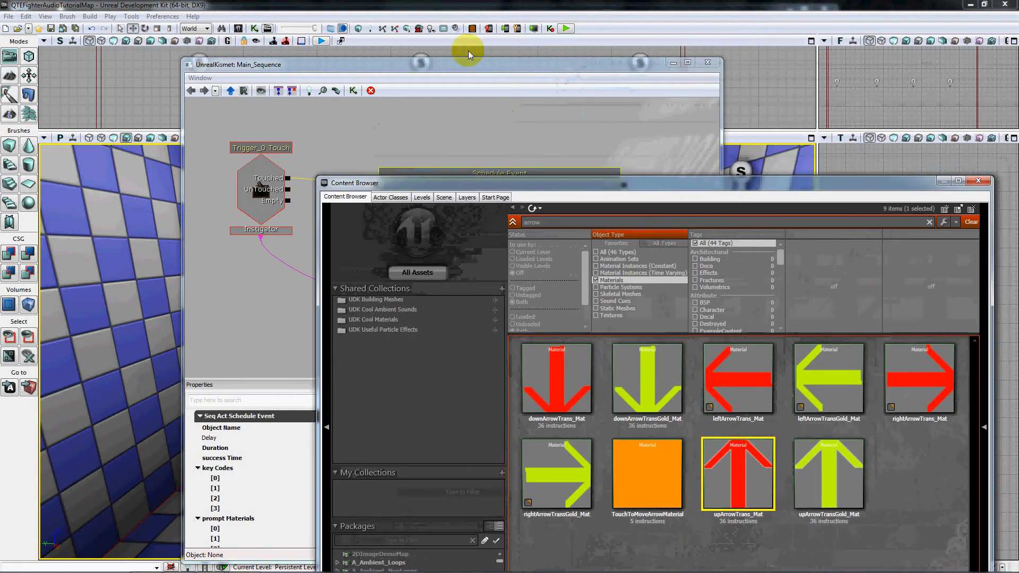
Set the Schedule Event's four key codes to Up, Right, Down and Left, in that order.
{"action": "left_click_drag", "start_coordinate": [404, 65], "coordinate": [289, 20]}
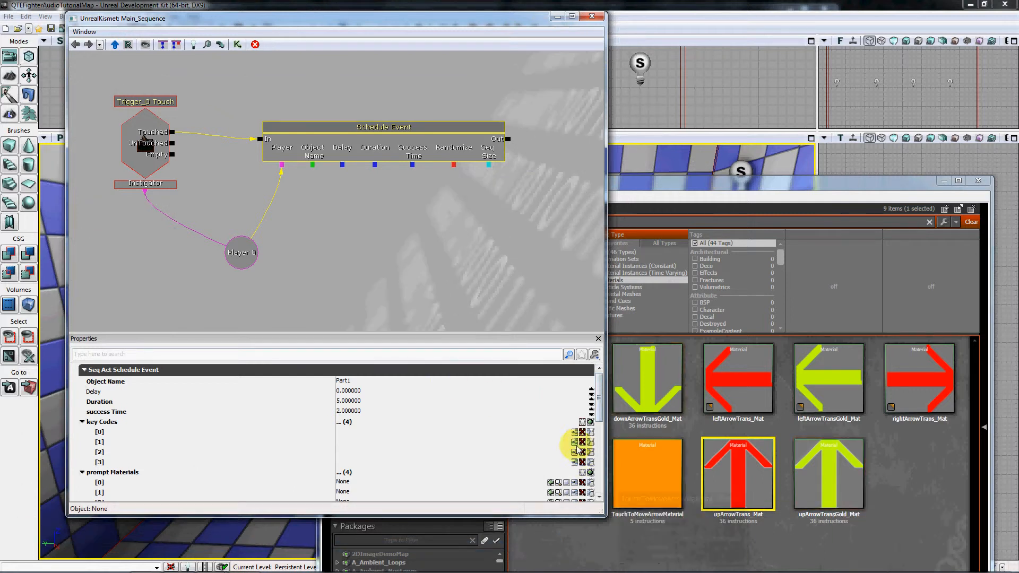
{"action": "left_click", "coordinate": [400, 429]}
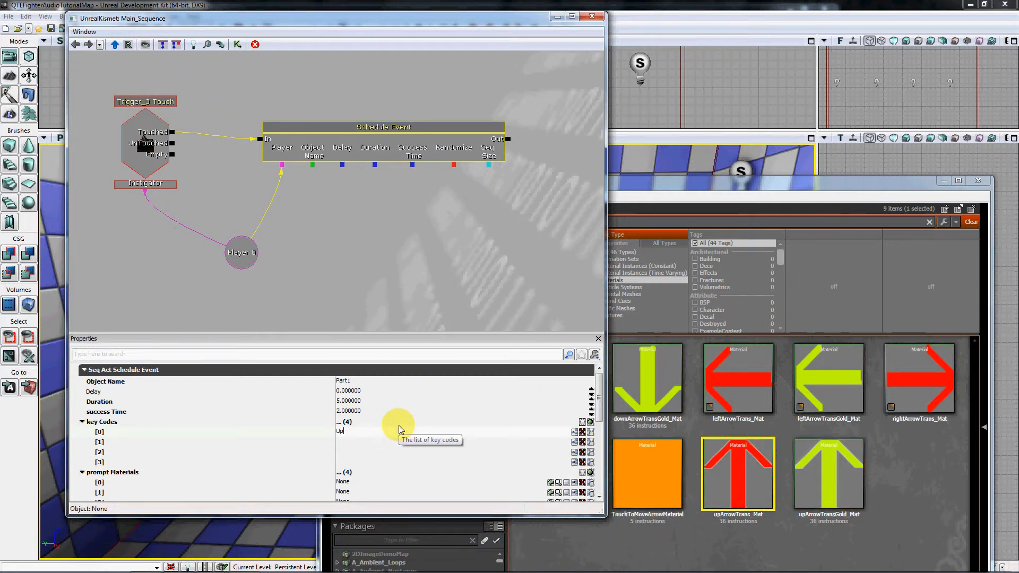
{"action": "type", "text": "Right"}
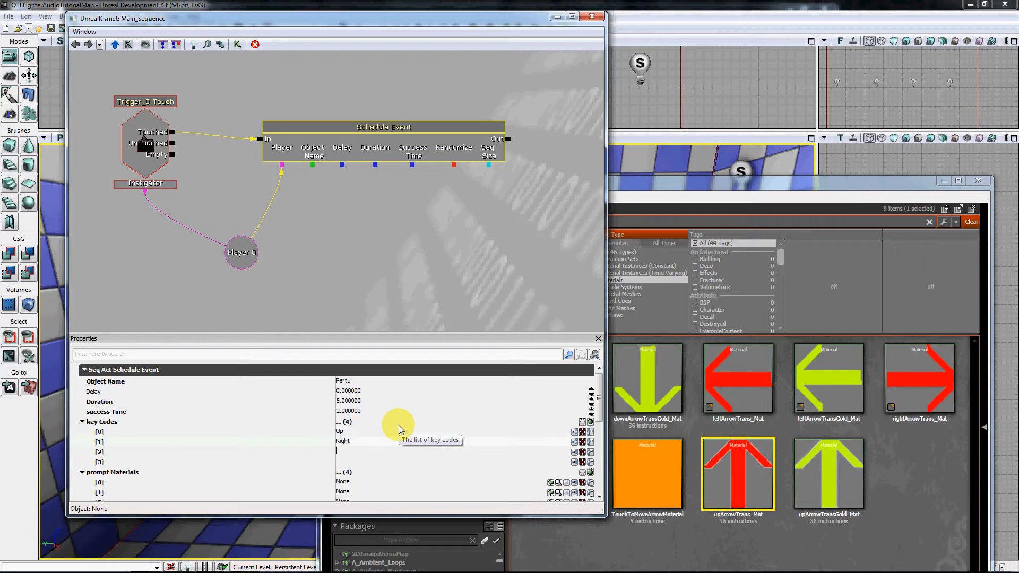
{"action": "key", "text": "Tab"}
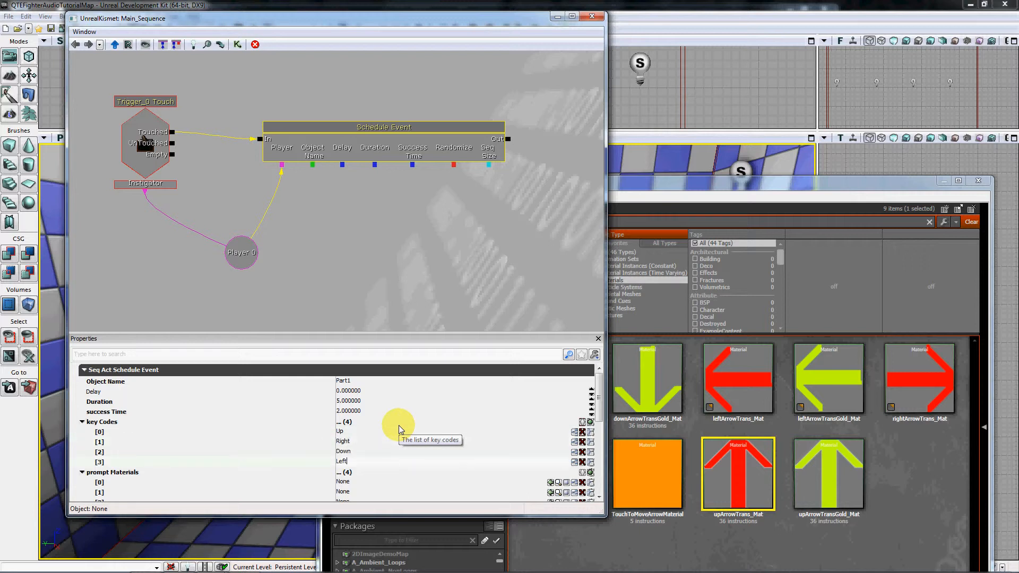
Assign upArrowTrans_Mat to Prompt Materials entry [0] and rightArrowTrans_Mat to entry [1].
{"action": "scroll", "coordinate": [599, 496], "scroll_direction": "down", "scroll_amount": 4}
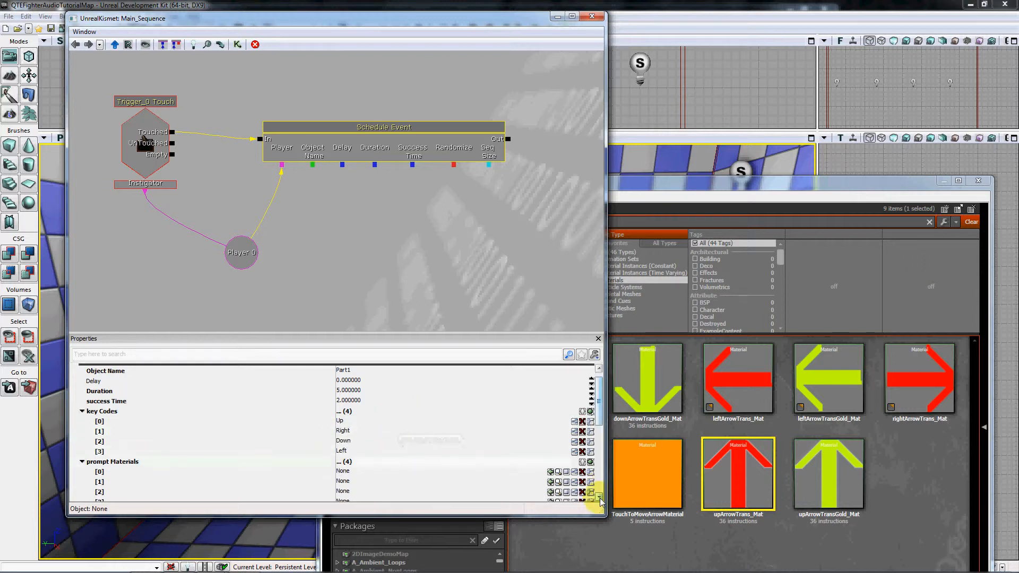
{"action": "scroll", "coordinate": [599, 499], "scroll_direction": "down", "scroll_amount": 4}
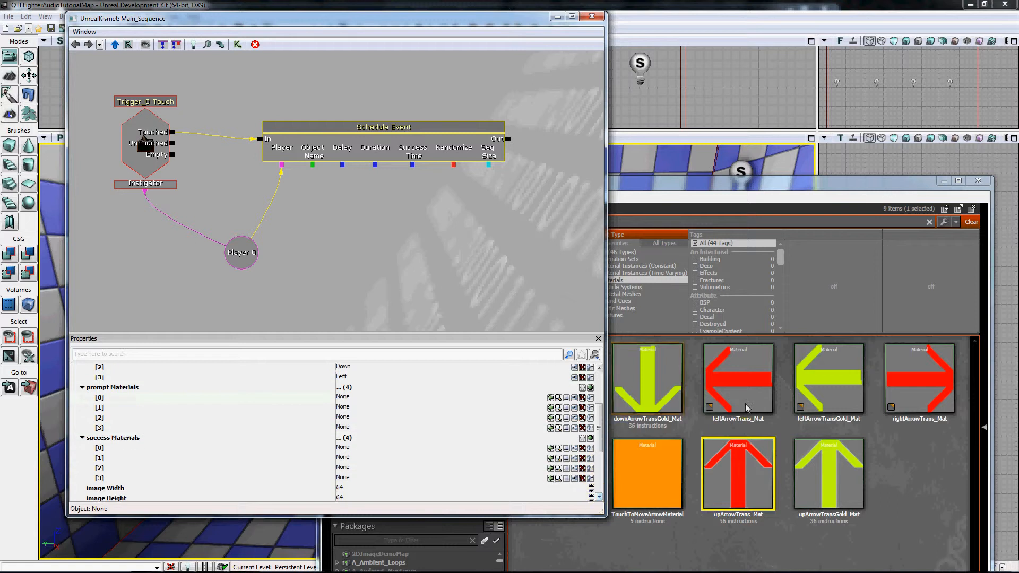
{"action": "left_click", "coordinate": [551, 398]}
{"action": "left_click", "coordinate": [898, 470]}
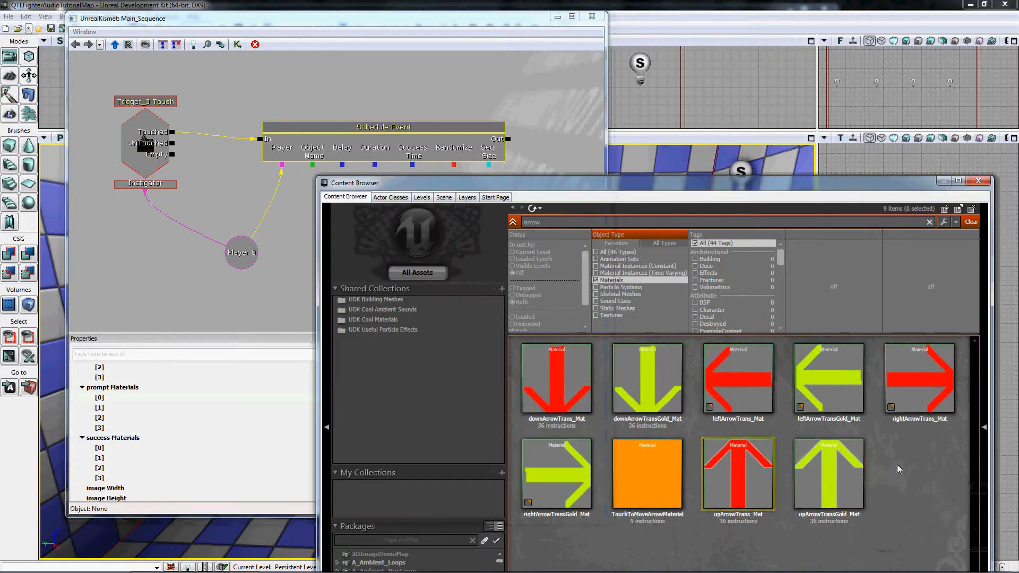
{"action": "left_click", "coordinate": [904, 385]}
{"action": "left_click", "coordinate": [274, 437]}
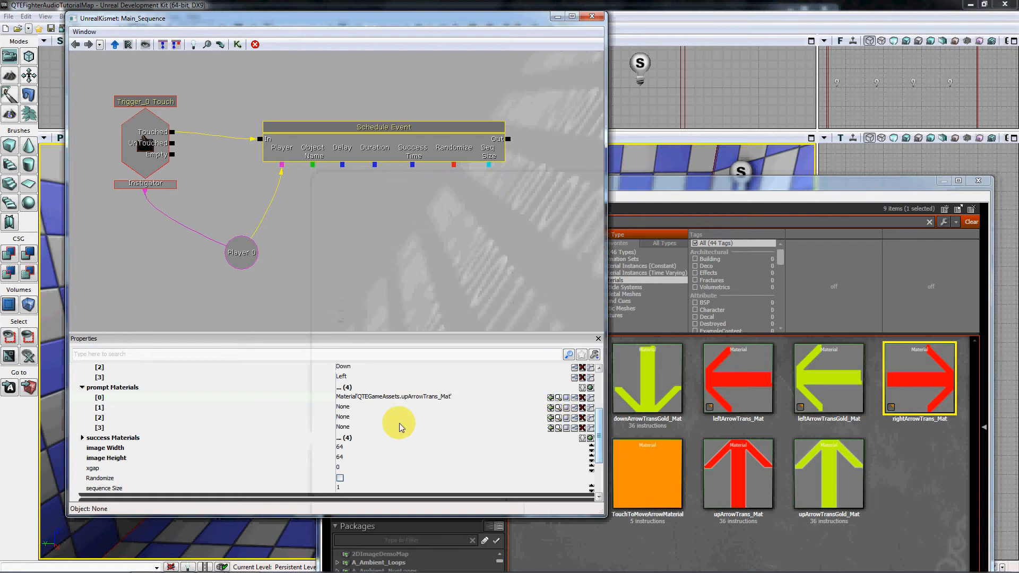
{"action": "left_click", "coordinate": [550, 409]}
Assign downArrowTrans_Mat to Prompt Materials entry [2].
{"action": "left_click", "coordinate": [670, 536]}
{"action": "left_click", "coordinate": [556, 389]}
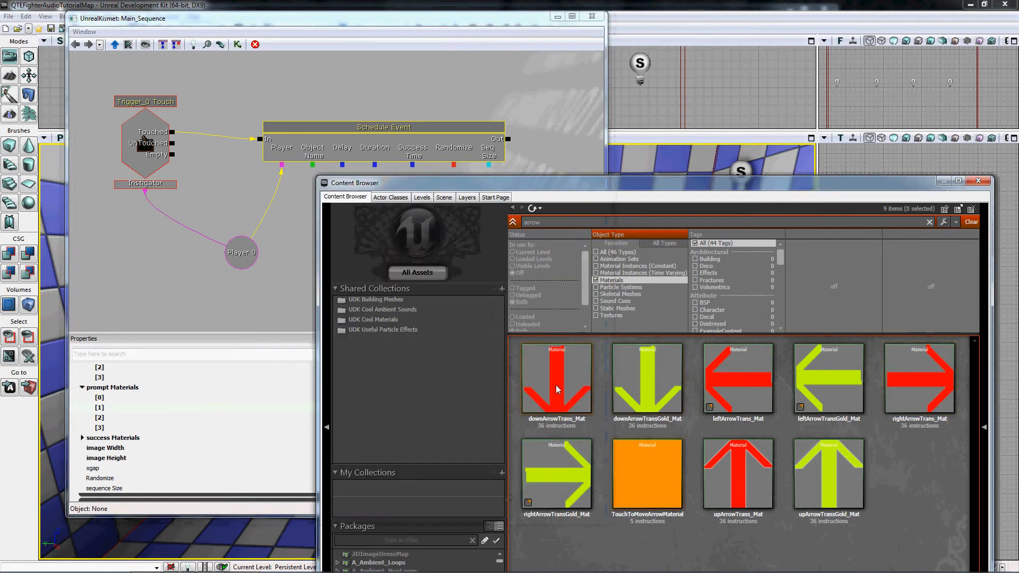
{"action": "left_click", "coordinate": [244, 408]}
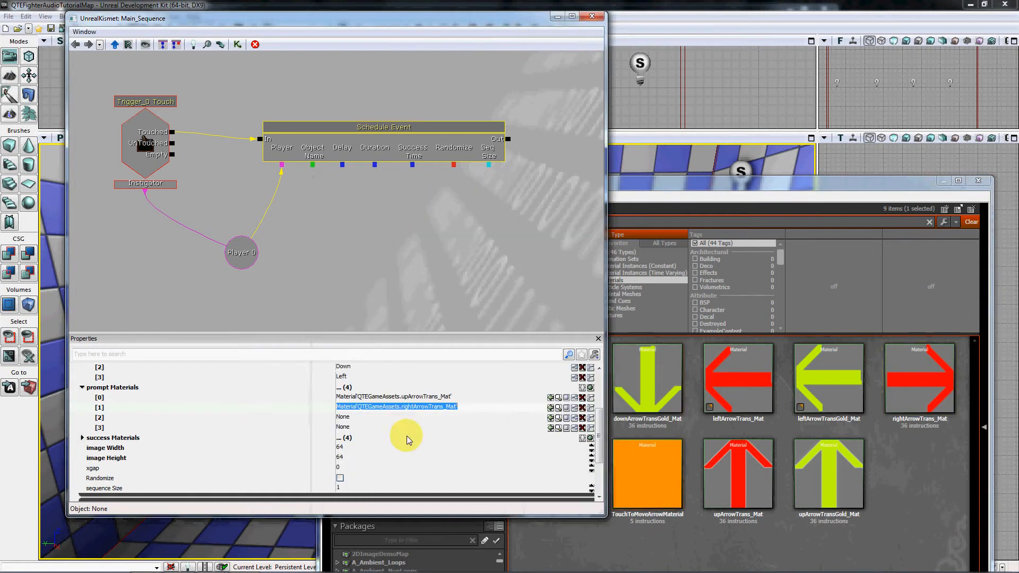
{"action": "left_click", "coordinate": [551, 417]}
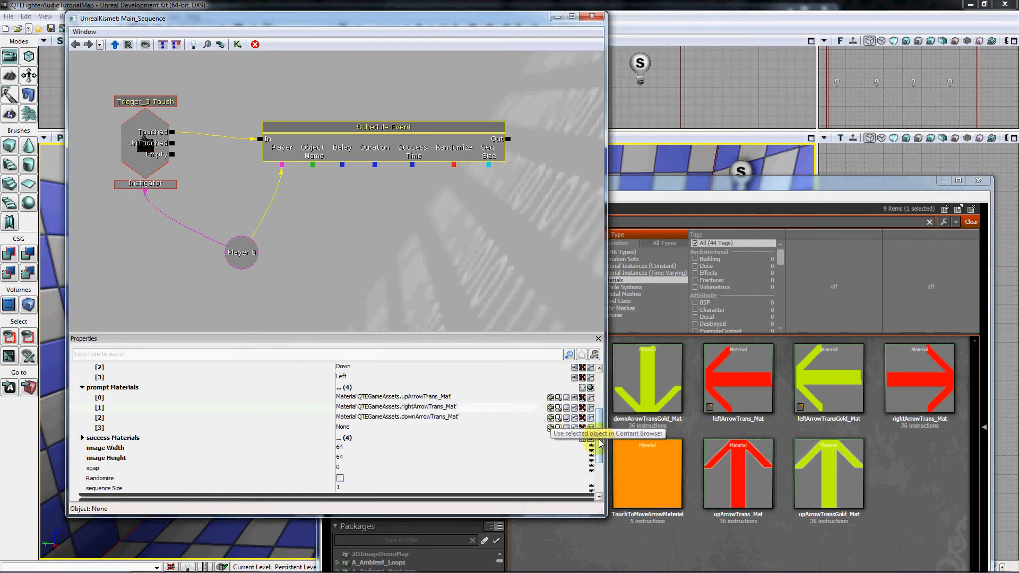
Assign leftArrowTrans_Mat to Prompt Materials entry [3] and keep only four entries in that list, deleting any surplus ones.
{"action": "left_click", "coordinate": [745, 392]}
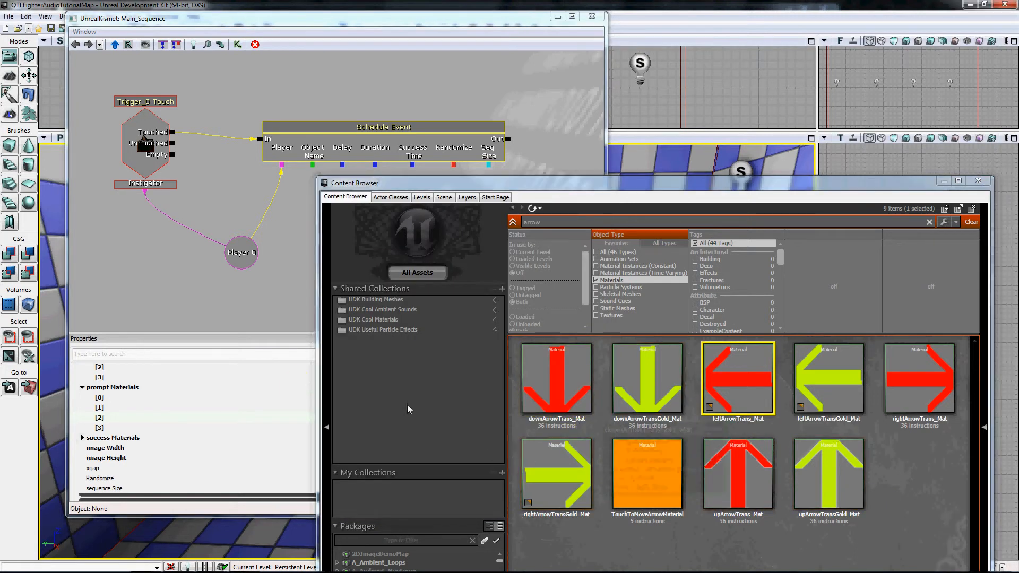
{"action": "left_click", "coordinate": [295, 387]}
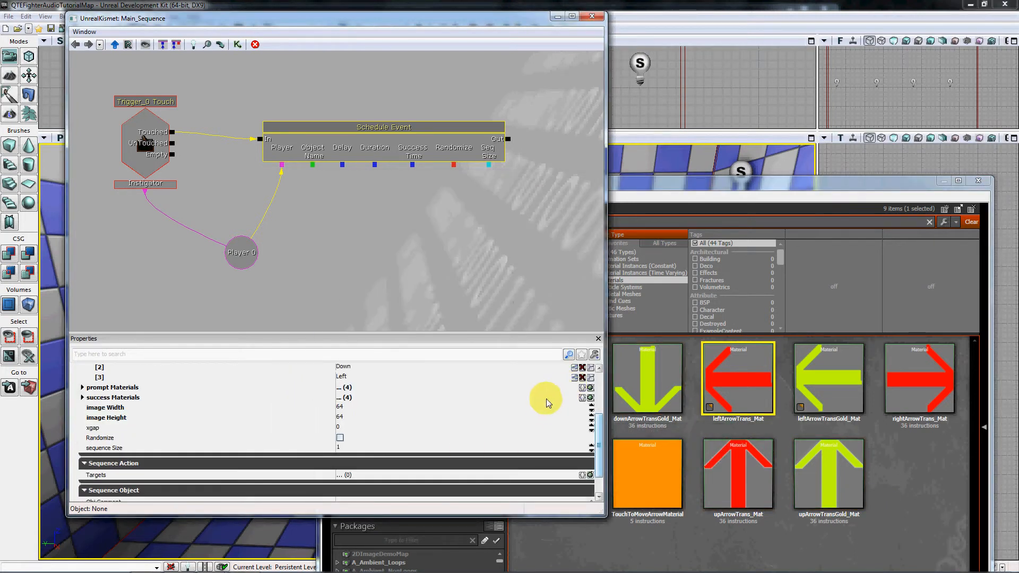
{"action": "mouse_move", "coordinate": [598, 438]}
{"action": "left_mouse_down"}
{"action": "mouse_move", "coordinate": [599, 450]}
{"action": "mouse_move", "coordinate": [596, 403]}
{"action": "mouse_move", "coordinate": [593, 426]}
{"action": "left_mouse_up"}
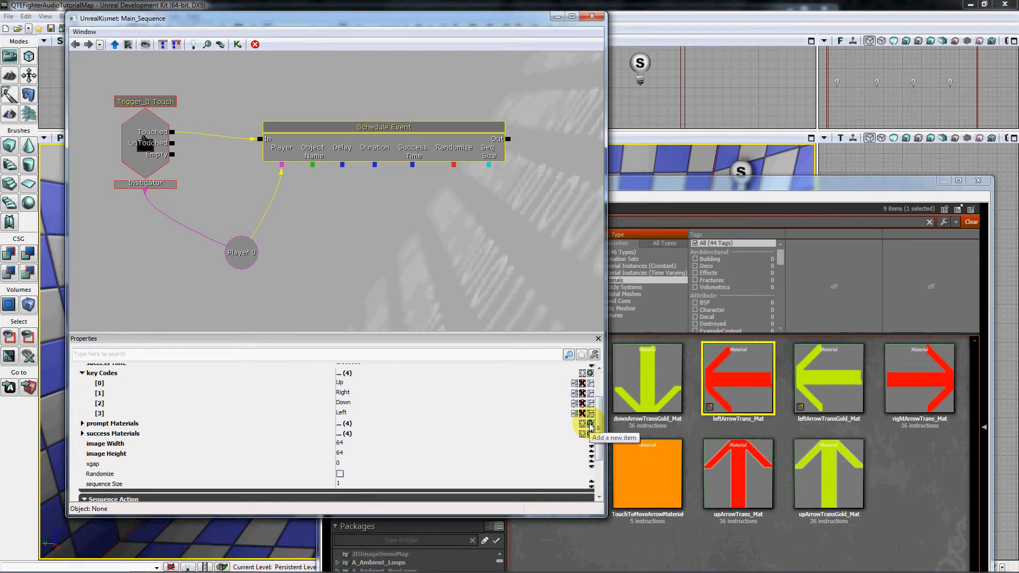
{"action": "left_click", "coordinate": [590, 424]}
{"action": "left_click", "coordinate": [590, 424]}
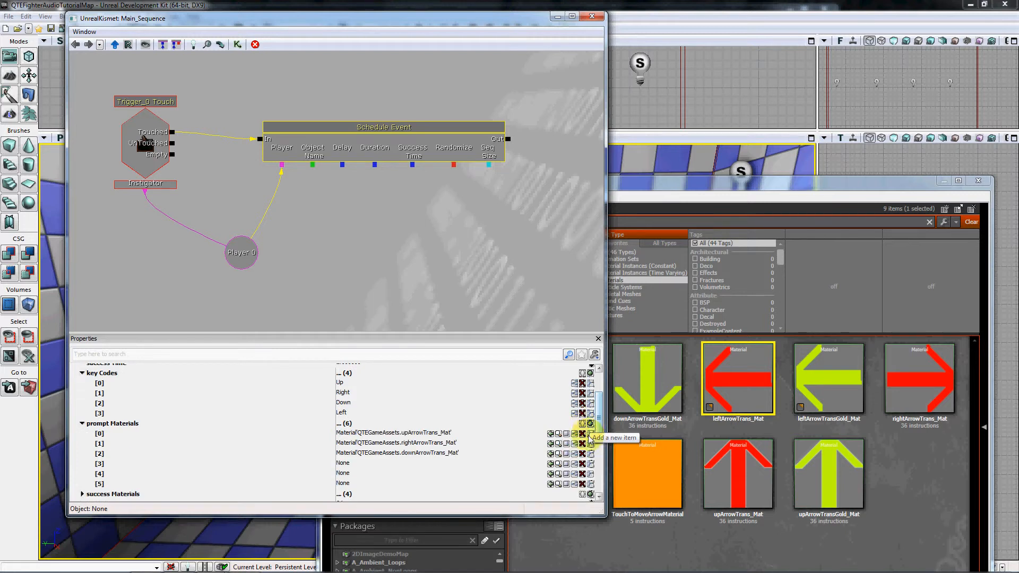
{"action": "left_click", "coordinate": [583, 484]}
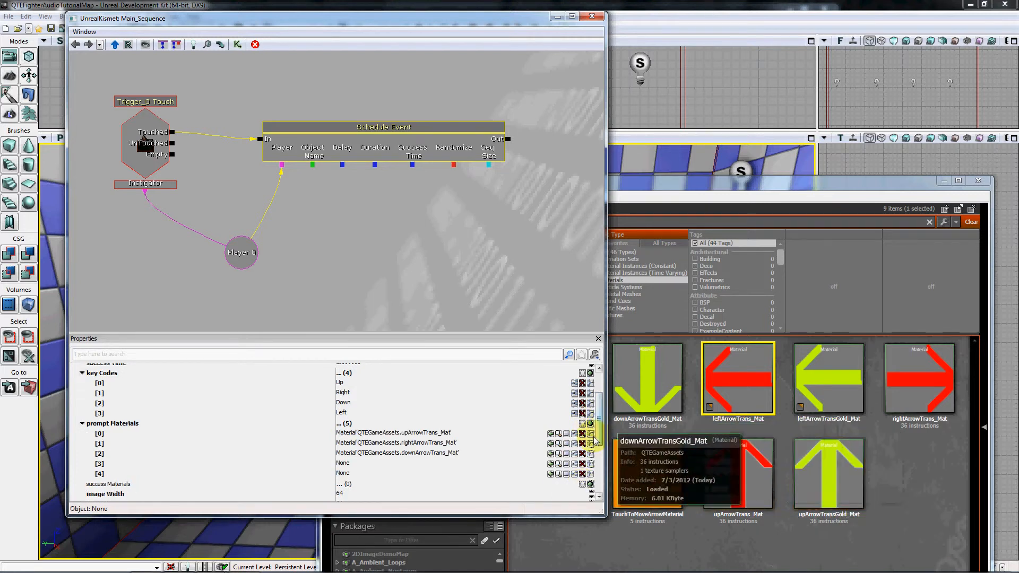
{"action": "left_click", "coordinate": [551, 464]}
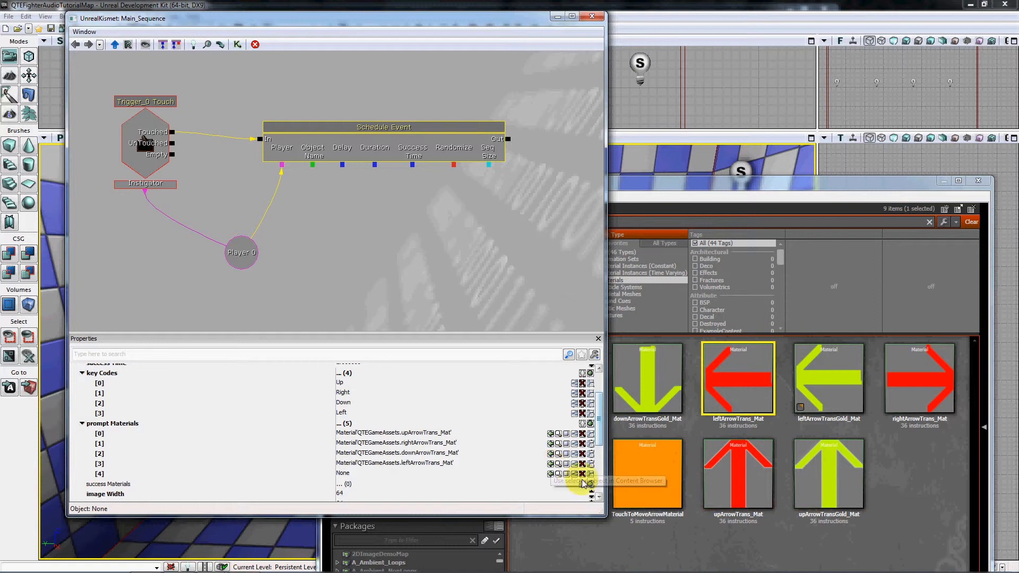
{"action": "left_click", "coordinate": [582, 474]}
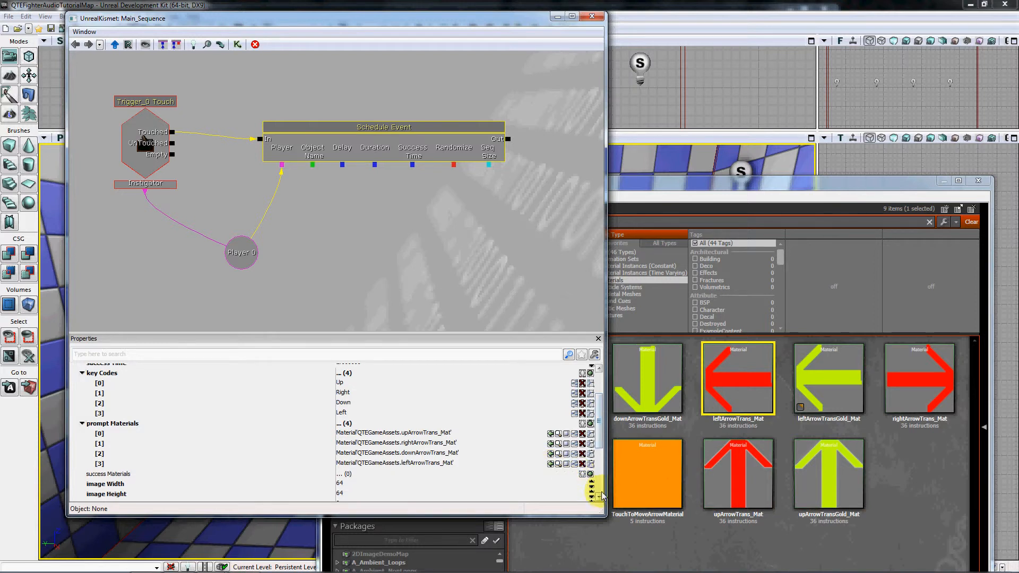
Refill the emptied Success Materials list with four new blank entries.
{"action": "scroll", "coordinate": [597, 490], "scroll_direction": "down", "scroll_amount": 3}
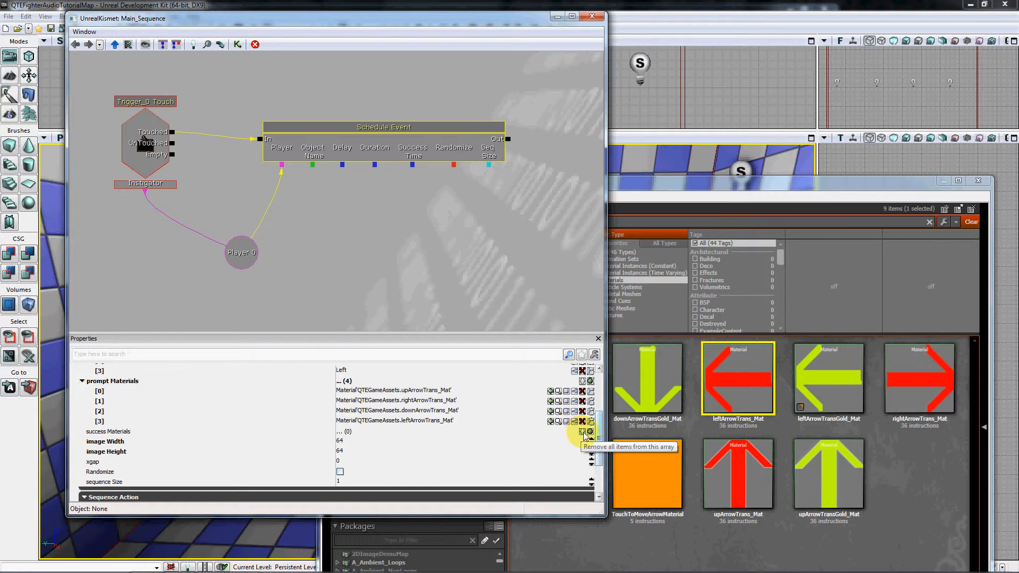
{"action": "left_click", "coordinate": [589, 432]}
{"action": "left_click", "coordinate": [590, 432]}
{"action": "left_click", "coordinate": [590, 432]}
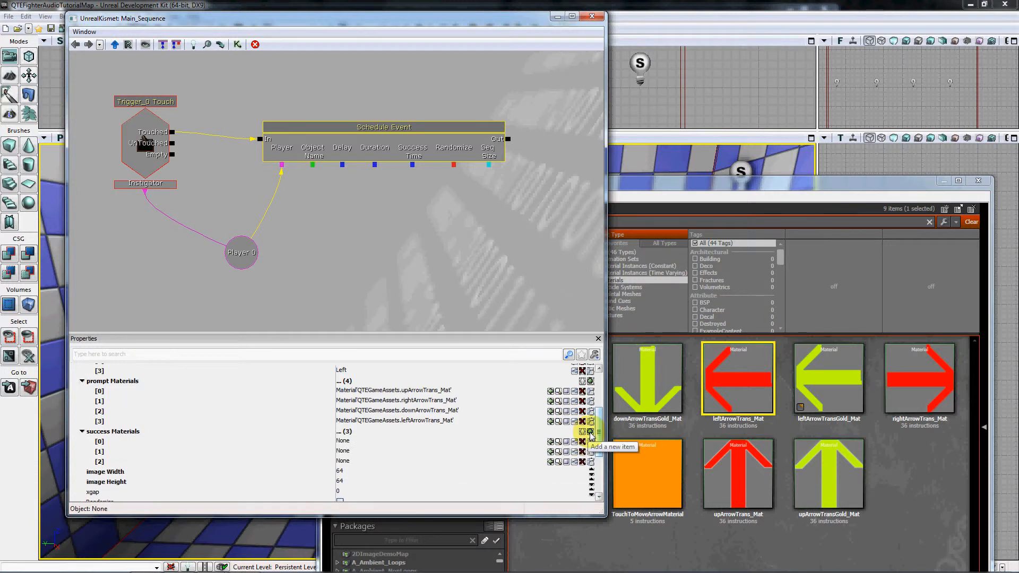
{"action": "left_click", "coordinate": [590, 432]}
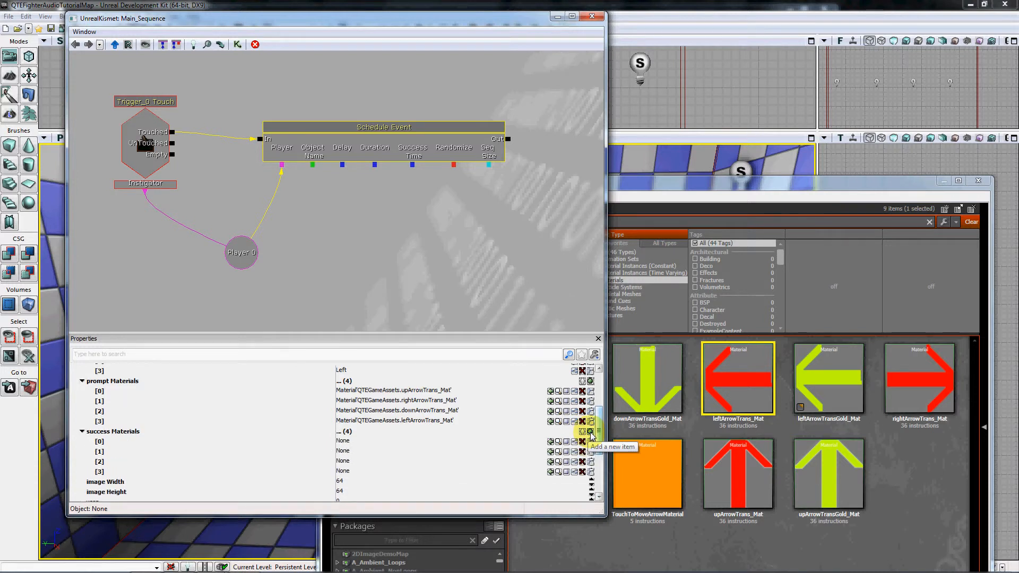
Assign upArrowTransGold_Mat to Success Materials entry [0] and rightArrowTransGold_Mat to entry [1].
{"action": "left_click", "coordinate": [834, 519]}
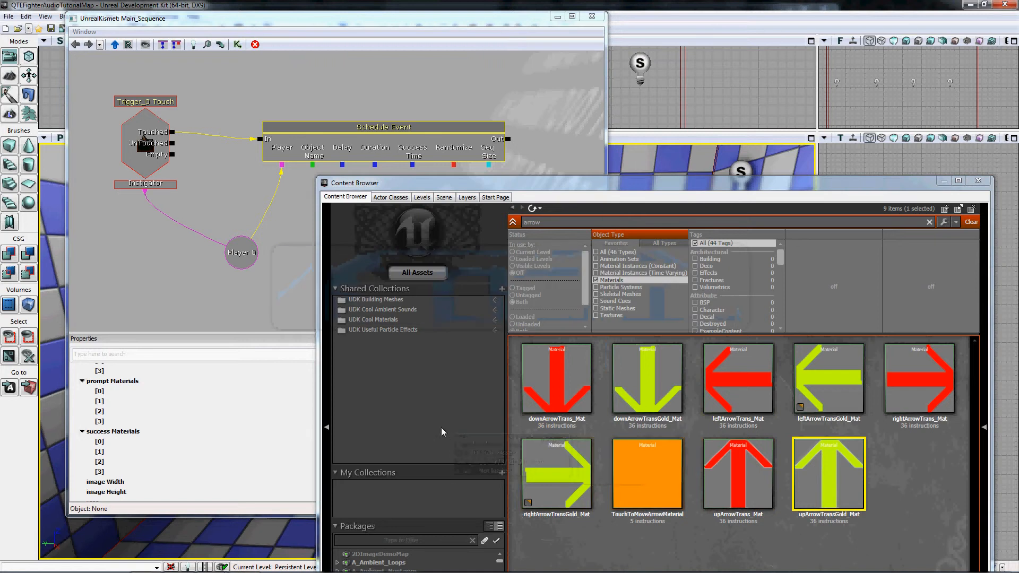
{"action": "left_click", "coordinate": [281, 387]}
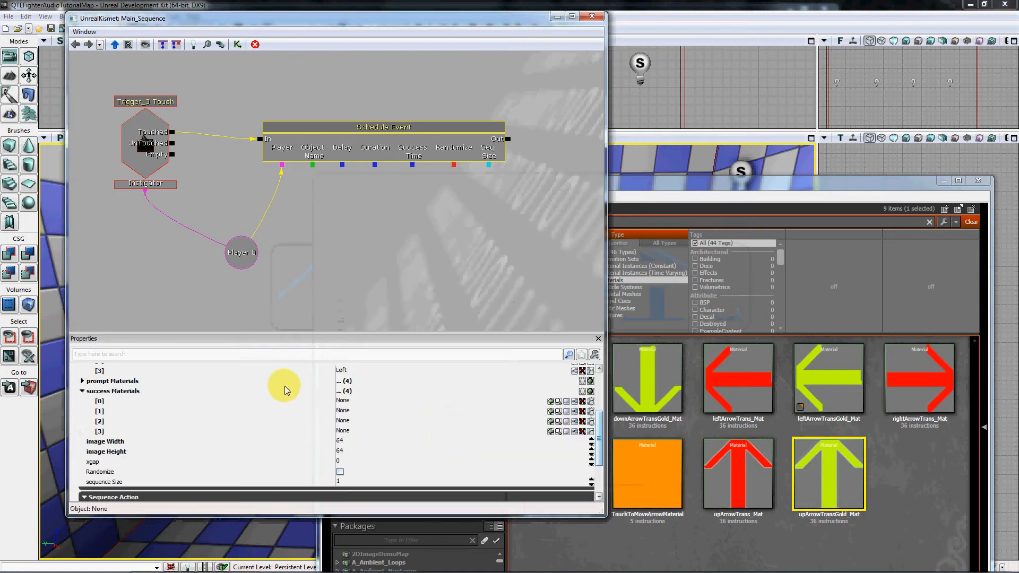
{"action": "left_click", "coordinate": [550, 402]}
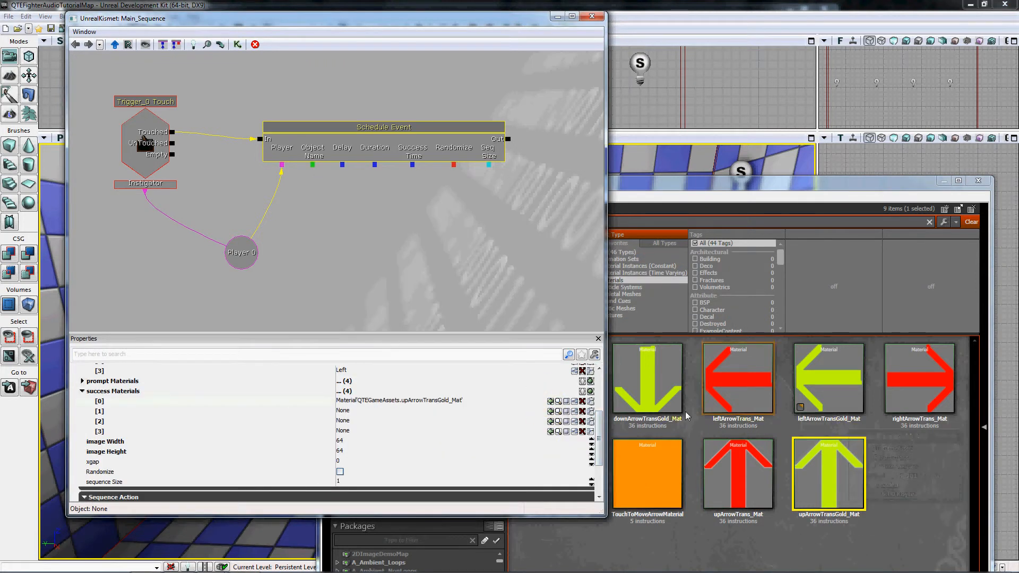
{"action": "left_click", "coordinate": [684, 547]}
{"action": "left_click", "coordinate": [552, 466]}
{"action": "left_click", "coordinate": [239, 402]}
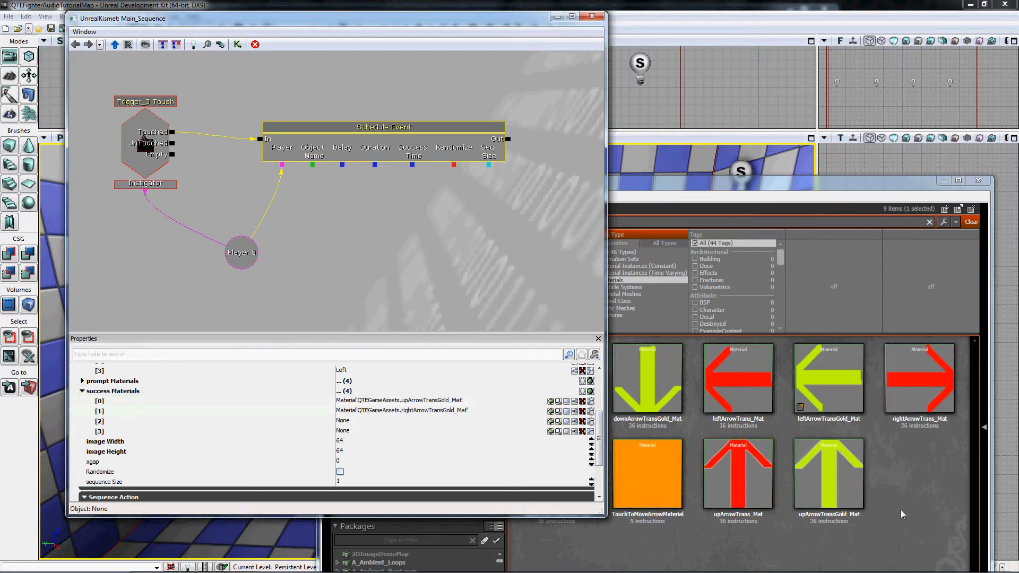
Assign downArrowTransGold_Mat to Success Materials entry [2] and leftArrowTransGold_Mat to entry [3].
{"action": "left_click", "coordinate": [683, 419]}
{"action": "left_click", "coordinate": [651, 391]}
{"action": "left_click", "coordinate": [238, 411]}
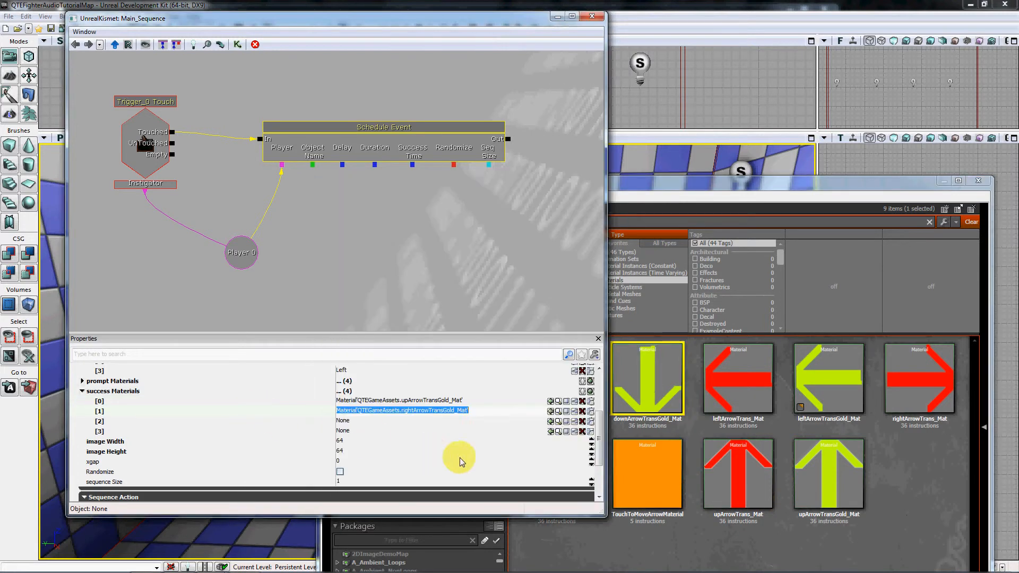
{"action": "left_click", "coordinate": [550, 421]}
{"action": "left_click", "coordinate": [828, 379]}
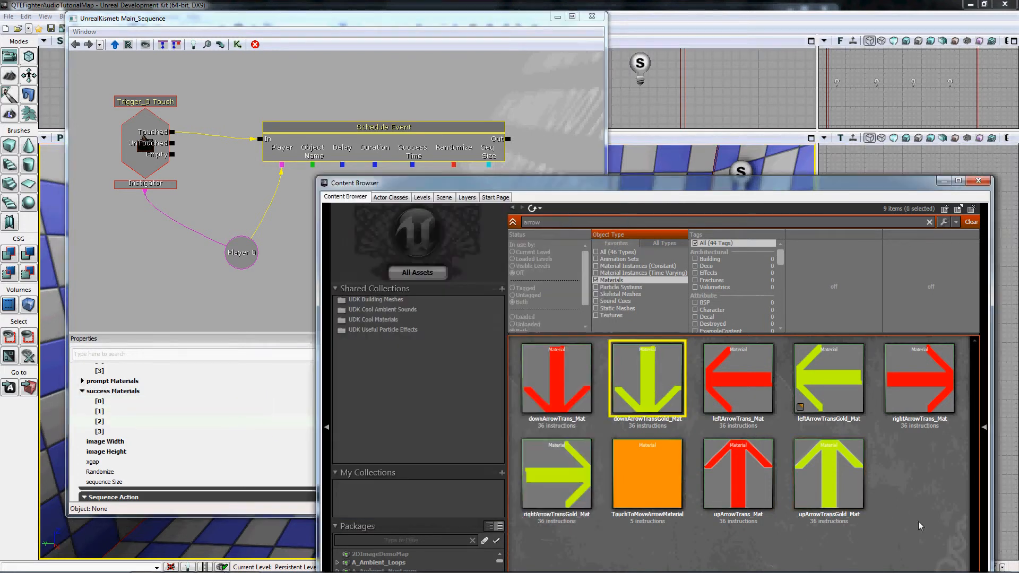
{"action": "left_click", "coordinate": [227, 431]}
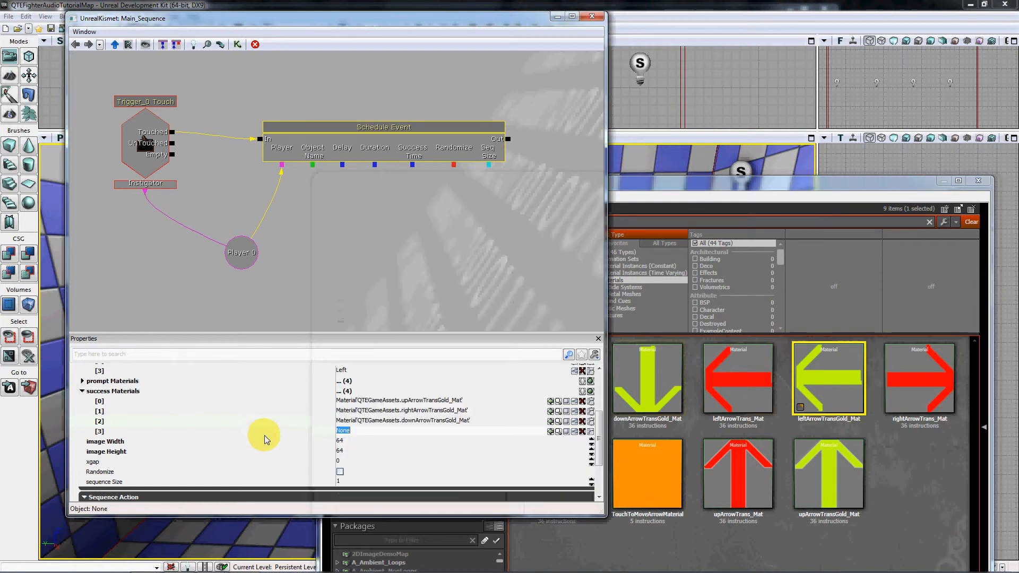
{"action": "left_click", "coordinate": [551, 431]}
Review the Schedule Event's key codes, prompt materials and success materials to check that their entries follow the same order.
{"action": "scroll", "coordinate": [467, 449], "scroll_direction": "up", "scroll_amount": 3}
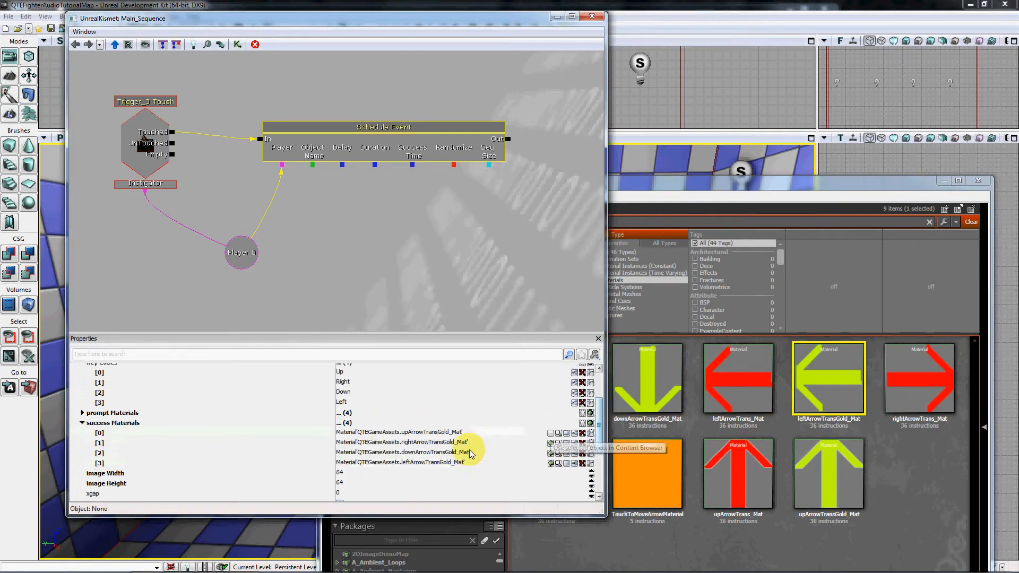
{"action": "scroll", "coordinate": [430, 442], "scroll_direction": "down", "scroll_amount": 3}
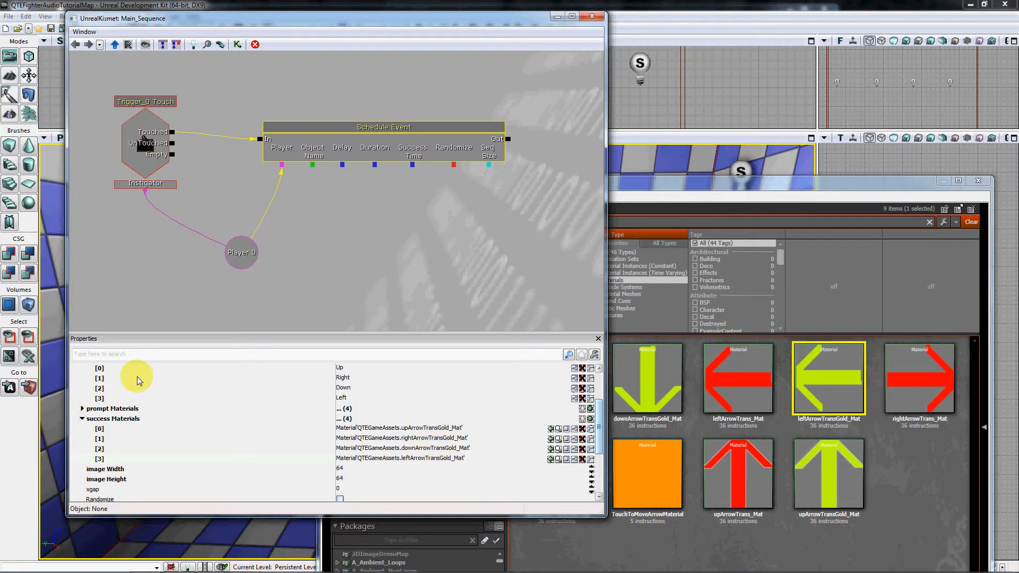
{"action": "left_click", "coordinate": [82, 408]}
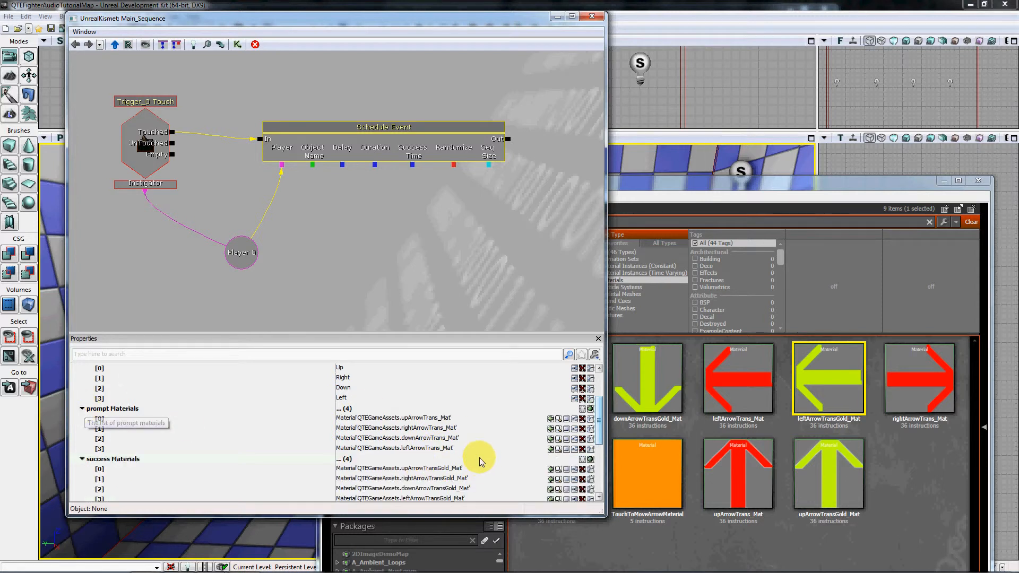
{"action": "scroll", "coordinate": [478, 463], "scroll_direction": "down", "scroll_amount": 1}
{"action": "scroll", "coordinate": [476, 463], "scroll_direction": "up", "scroll_amount": 3}
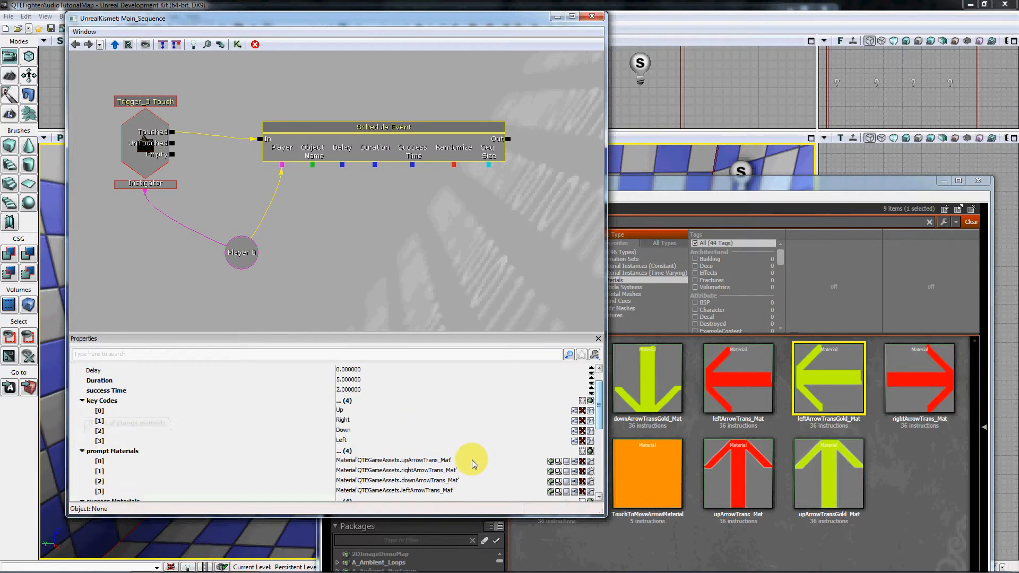
{"action": "scroll", "coordinate": [474, 463], "scroll_direction": "down", "scroll_amount": 3}
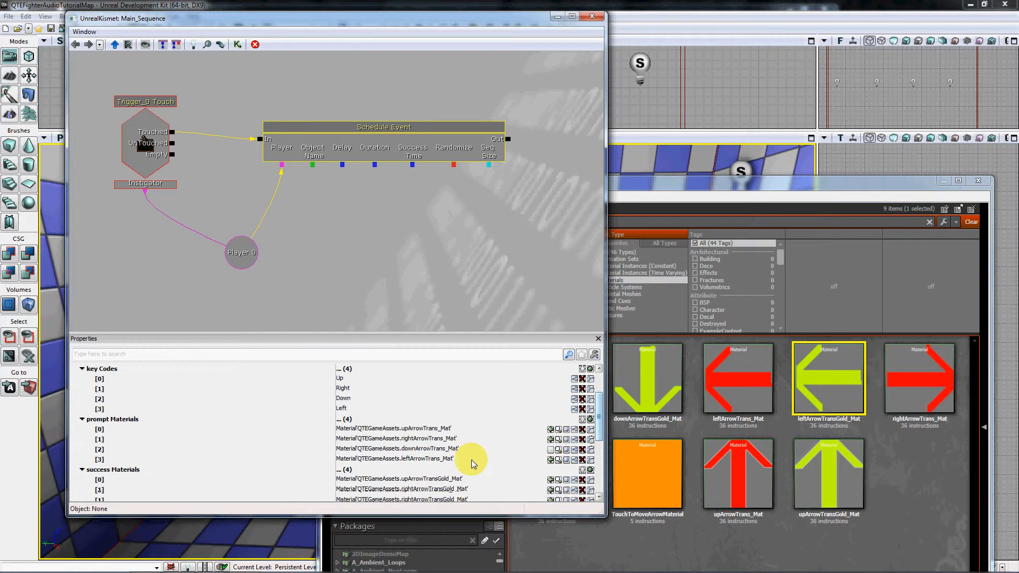
{"action": "scroll", "coordinate": [470, 459], "scroll_direction": "down", "scroll_amount": 4}
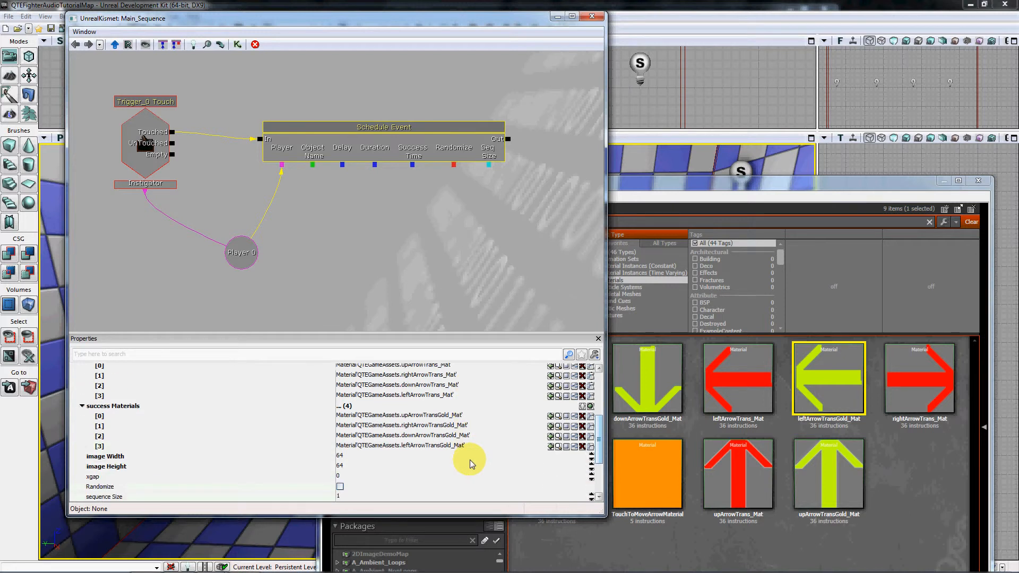
{"action": "scroll", "coordinate": [462, 457], "scroll_direction": "up", "scroll_amount": 1}
{"action": "scroll", "coordinate": [455, 464], "scroll_direction": "down", "scroll_amount": 2}
{"action": "scroll", "coordinate": [453, 467], "scroll_direction": "up", "scroll_amount": 3}
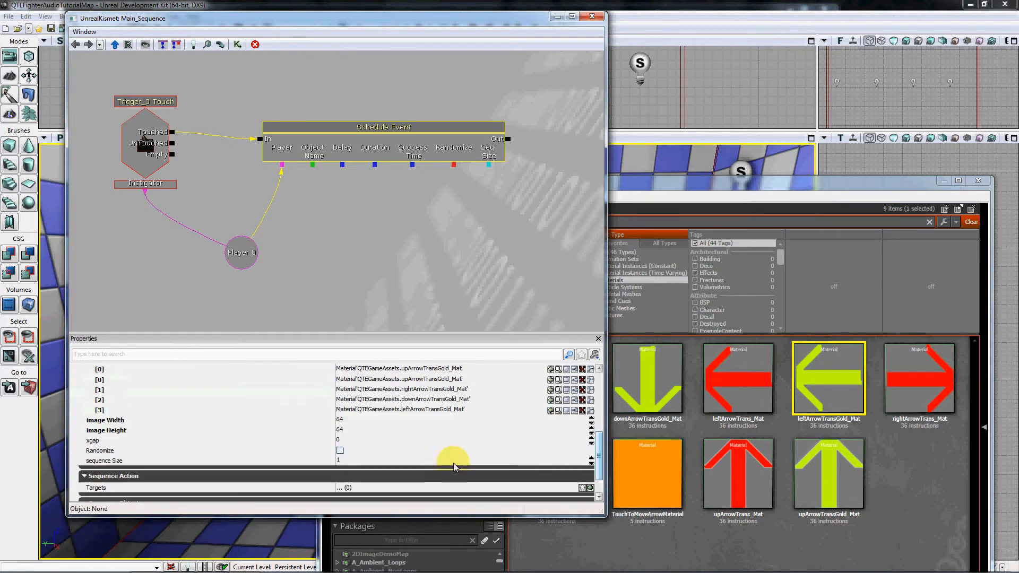
Duplicate the configured Schedule Event action three times and stack the copies below the Player 0 variable.
{"action": "left_click_drag", "start_coordinate": [419, 187], "coordinate": [419, 170]}
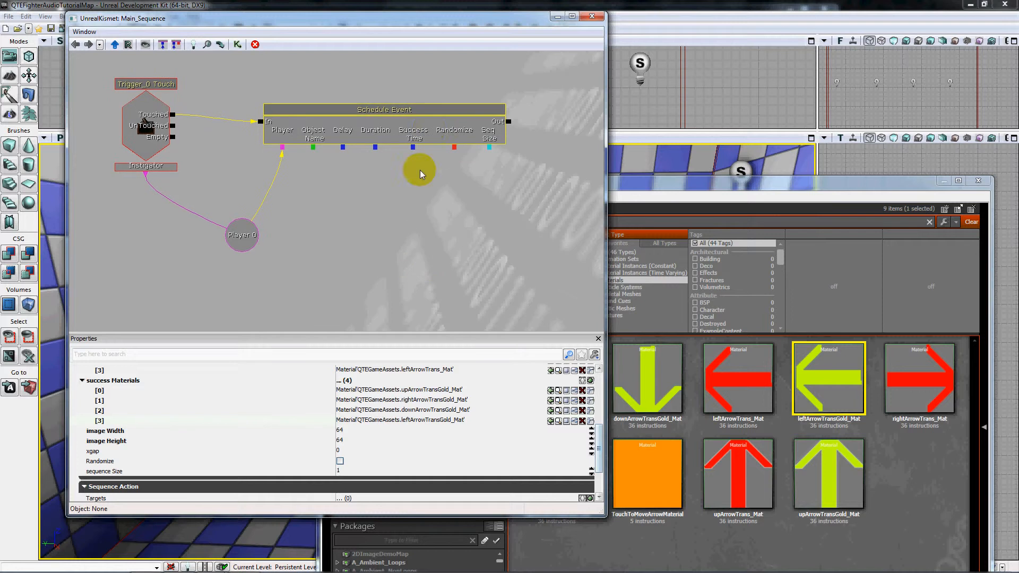
{"action": "left_click", "coordinate": [429, 129]}
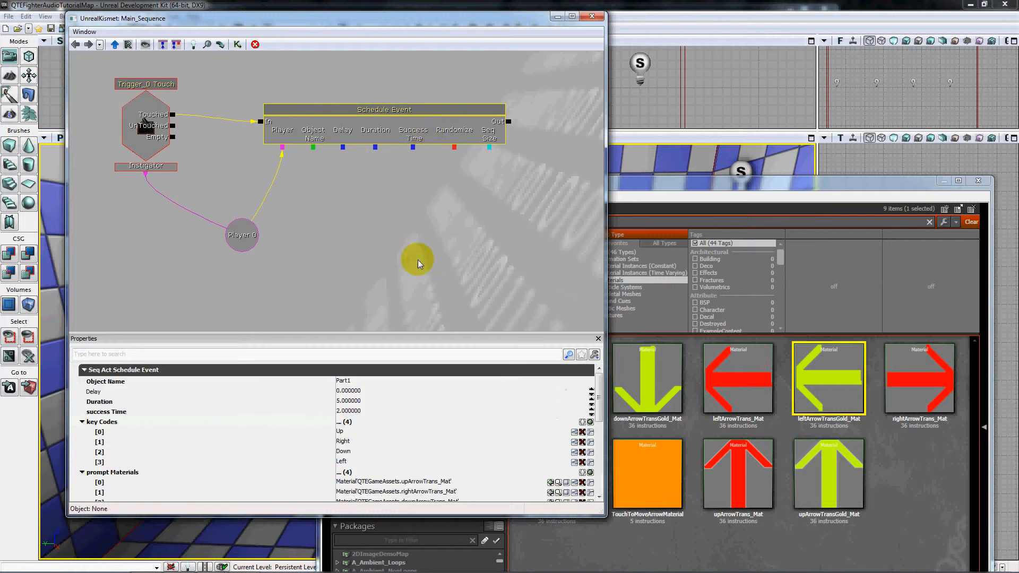
{"action": "left_click_drag", "start_coordinate": [418, 259], "coordinate": [472, 101]}
{"action": "key", "text": "ctrl+v"}
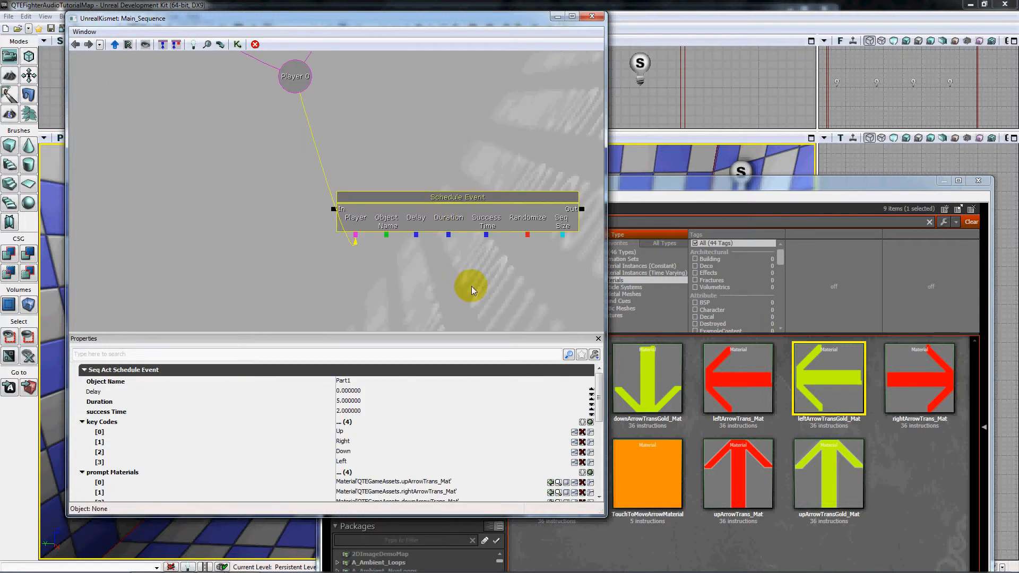
{"action": "left_click_drag", "start_coordinate": [471, 286], "coordinate": [477, 206]}
{"action": "key", "text": "ctrl+v"}
{"action": "left_click_drag", "start_coordinate": [477, 282], "coordinate": [482, 200]}
{"action": "key", "text": "ctrl+v"}
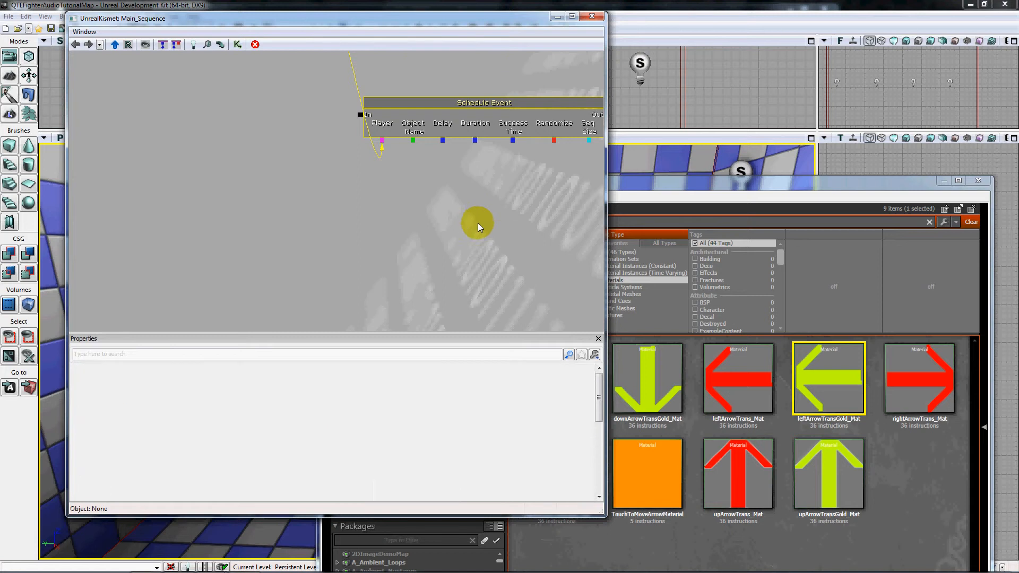
{"action": "left_click_drag", "start_coordinate": [280, 194], "coordinate": [282, 259]}
{"action": "left_click_drag", "start_coordinate": [257, 183], "coordinate": [228, 231]}
{"action": "scroll", "coordinate": [243, 219], "scroll_direction": "down", "scroll_amount": 5}
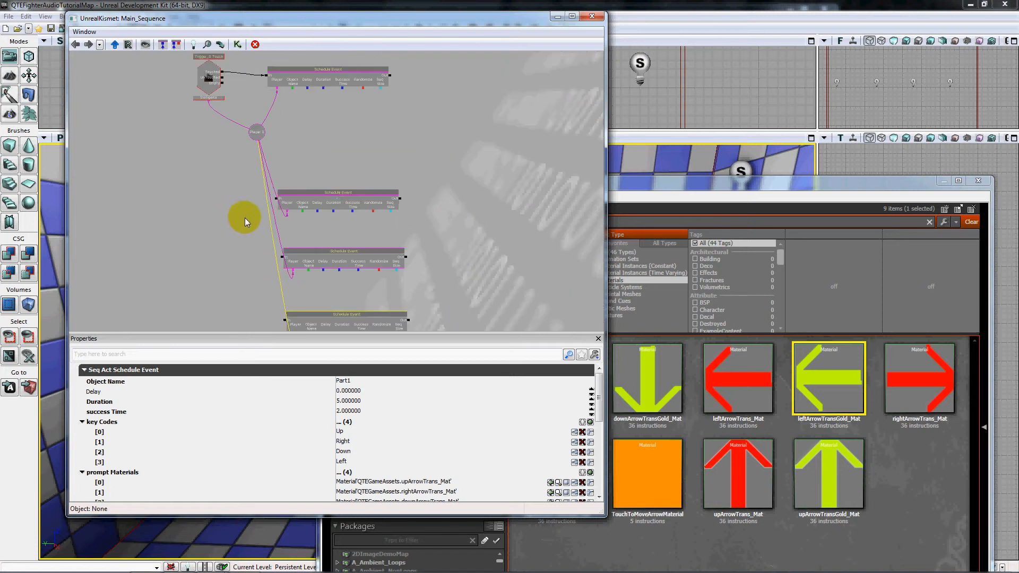
Set the Object Name of the three Schedule Event copies to Part2, Part3 and Part4, in order from the uppermost copy down.
{"action": "left_click_drag", "start_coordinate": [383, 164], "coordinate": [396, 219]}
{"action": "left_click_drag", "start_coordinate": [231, 263], "coordinate": [263, 222]}
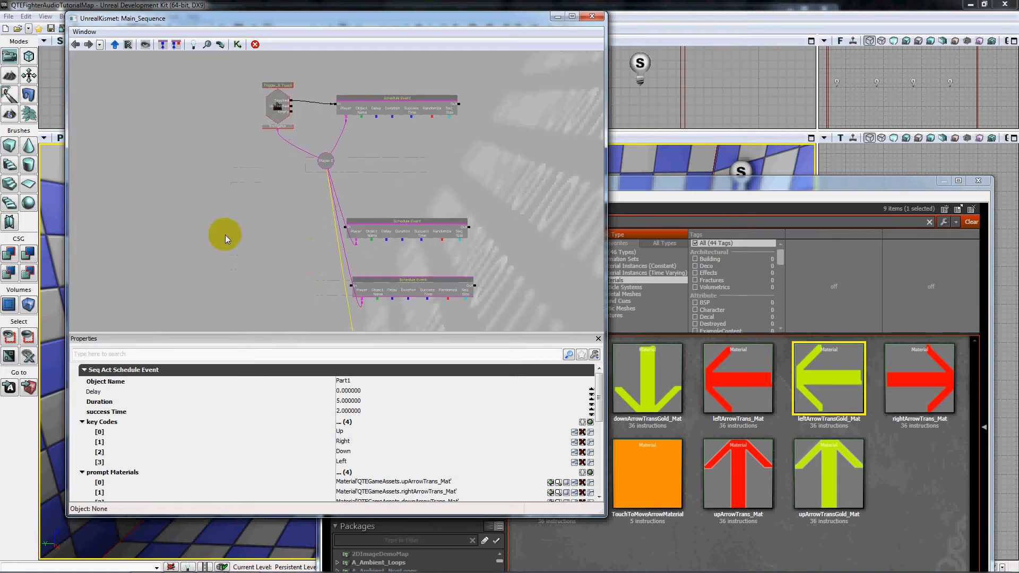
{"action": "left_click", "coordinate": [383, 234]}
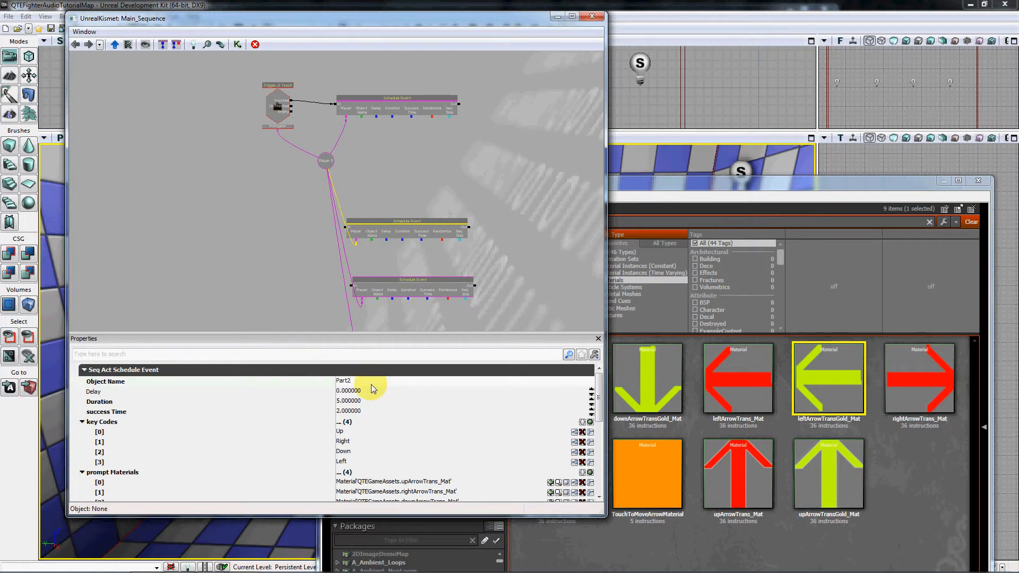
{"action": "left_click", "coordinate": [406, 289]}
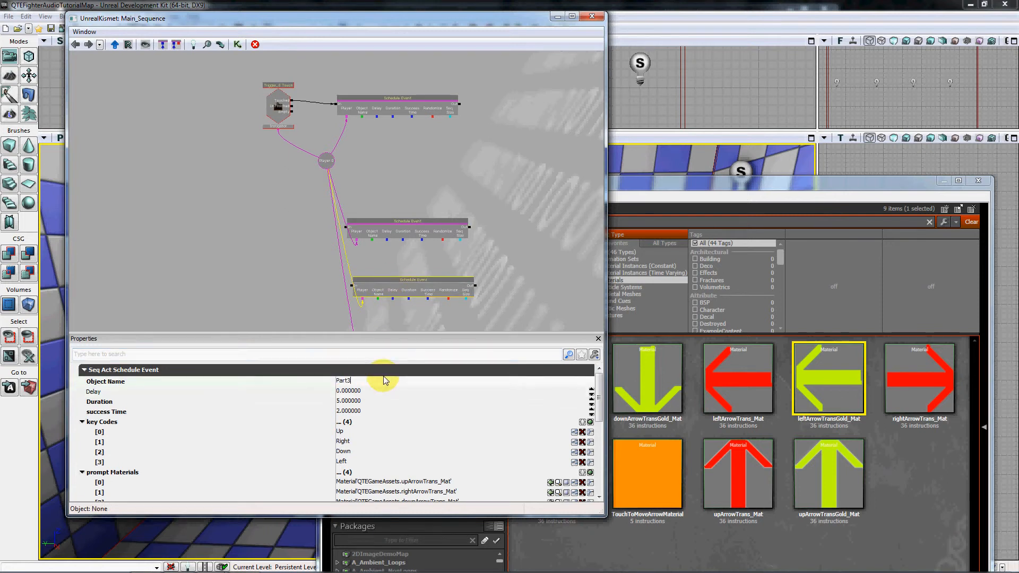
{"action": "left_click_drag", "start_coordinate": [543, 227], "coordinate": [502, 150]}
{"action": "left_click", "coordinate": [353, 271]}
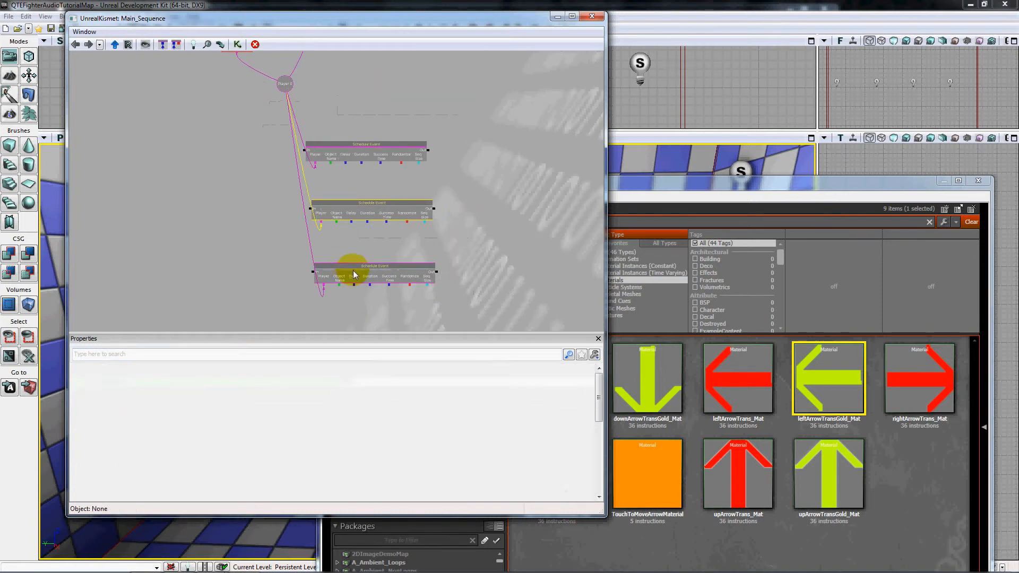
{"action": "left_click", "coordinate": [366, 381]}
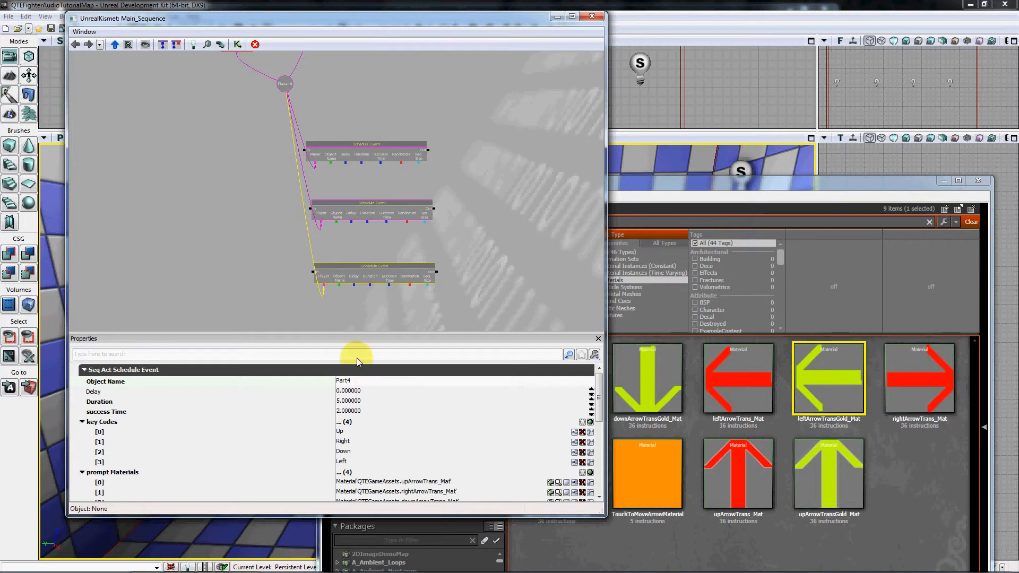
Add a ScheduledEvent event from the Scheduling category and place it to the left of the Part2 Schedule Event action.
{"action": "left_click_drag", "start_coordinate": [195, 139], "coordinate": [234, 157]}
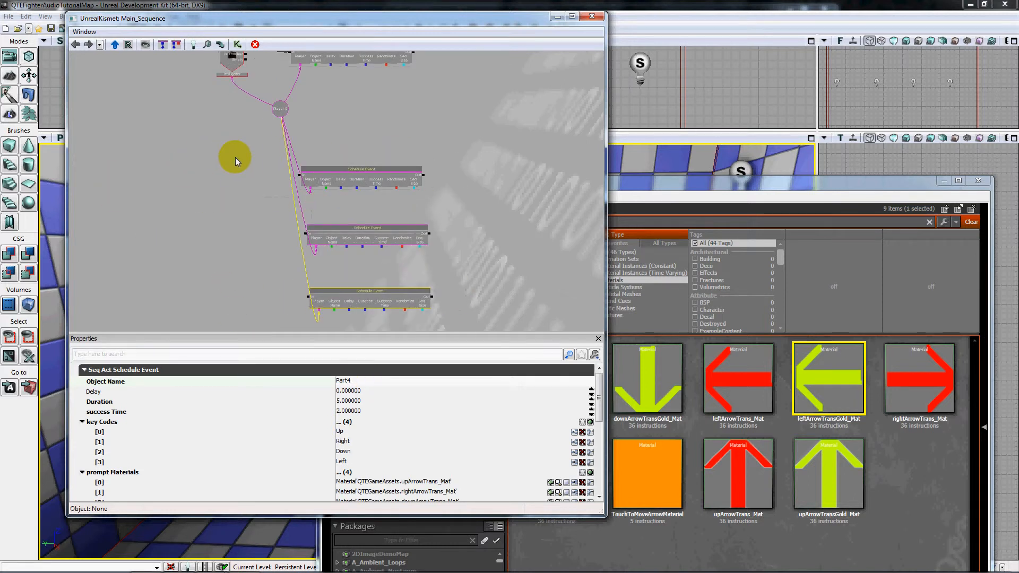
{"action": "right_click", "coordinate": [235, 154]}
{"action": "mouse_move", "coordinate": [298, 198]}
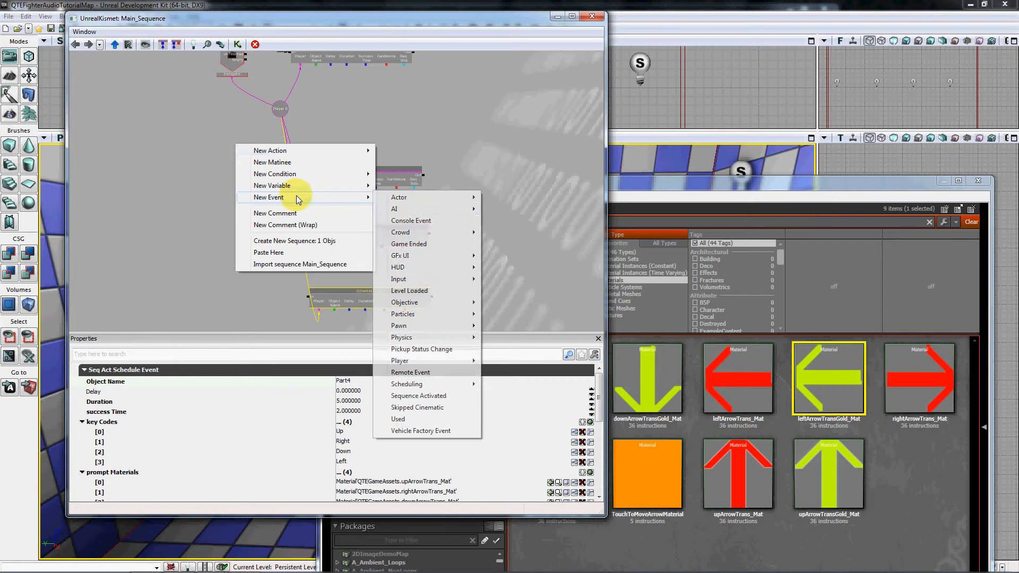
{"action": "mouse_move", "coordinate": [422, 200]}
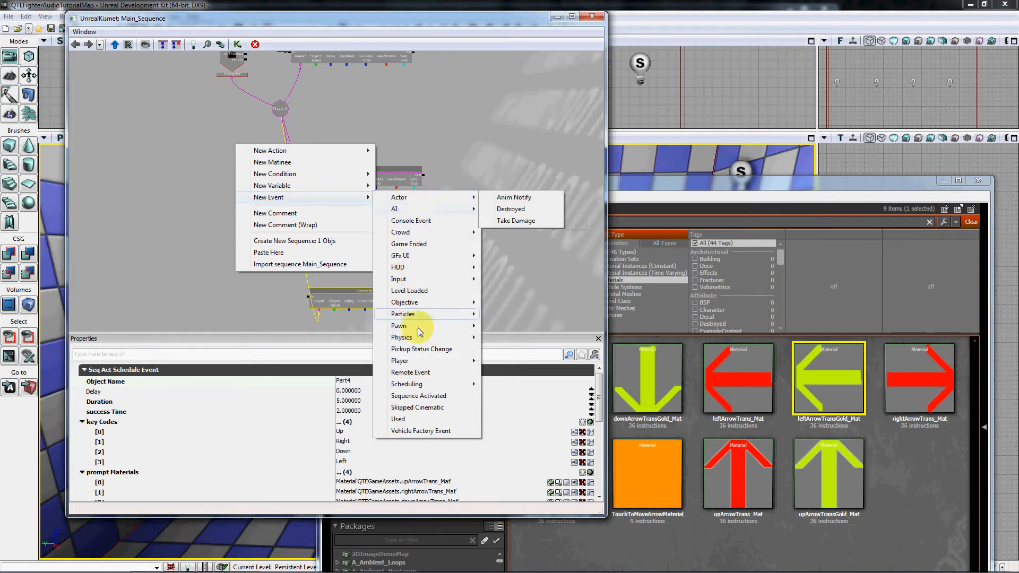
{"action": "mouse_move", "coordinate": [429, 384]}
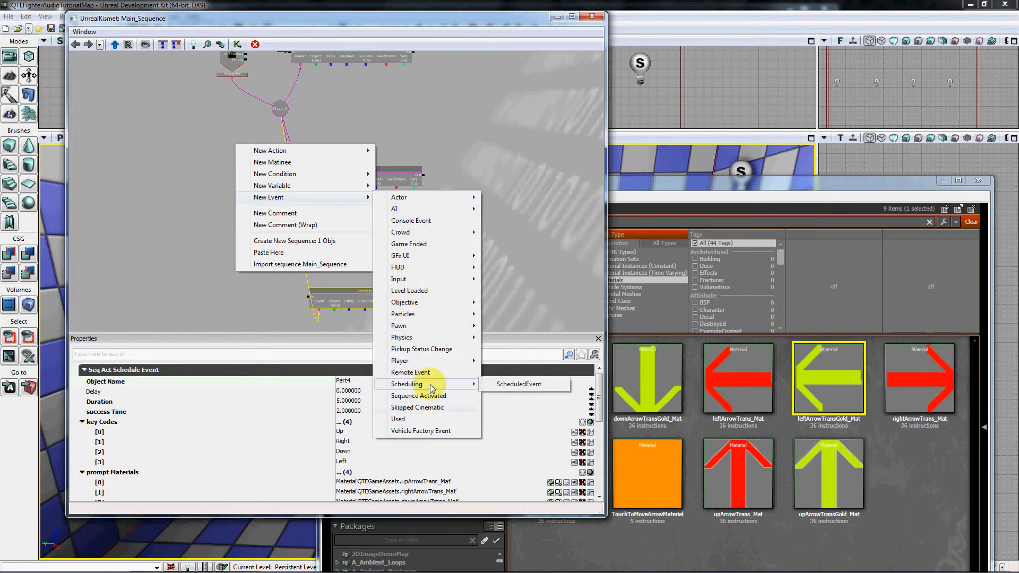
{"action": "left_click", "coordinate": [508, 384]}
{"action": "left_click_drag", "start_coordinate": [227, 303], "coordinate": [229, 314]}
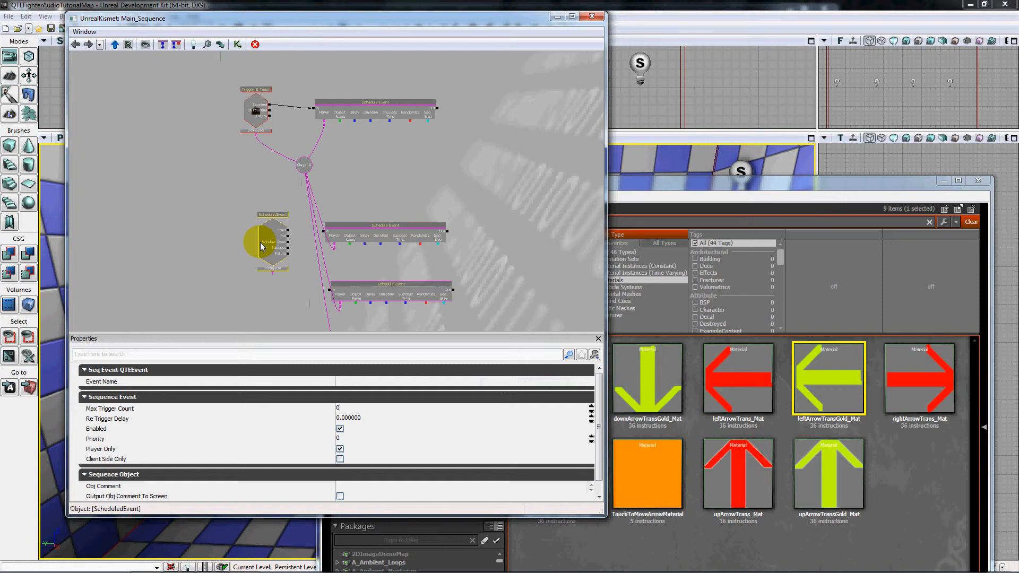
{"action": "left_click_drag", "start_coordinate": [278, 250], "coordinate": [229, 207]}
Duplicate the ScheduledEvent node three times and arrange the copies in a column beneath the first one.
{"action": "left_click_drag", "start_coordinate": [243, 276], "coordinate": [238, 170]}
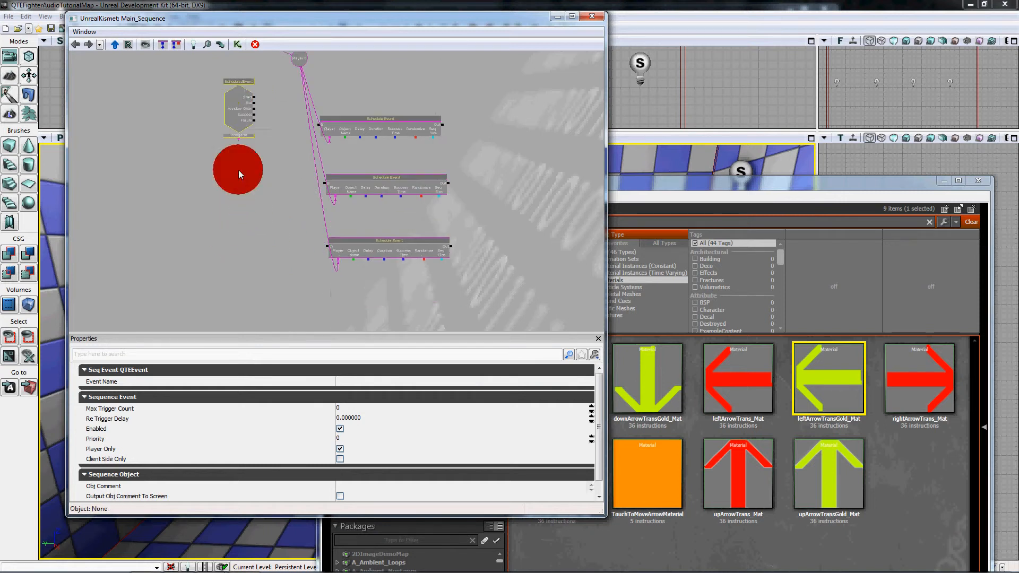
{"action": "key", "text": "ctrl+c"}
{"action": "key", "text": "ctrl+v"}
{"action": "left_click_drag", "start_coordinate": [353, 221], "coordinate": [240, 191], "text": "ctrl"}
{"action": "key", "text": "ctrl+v"}
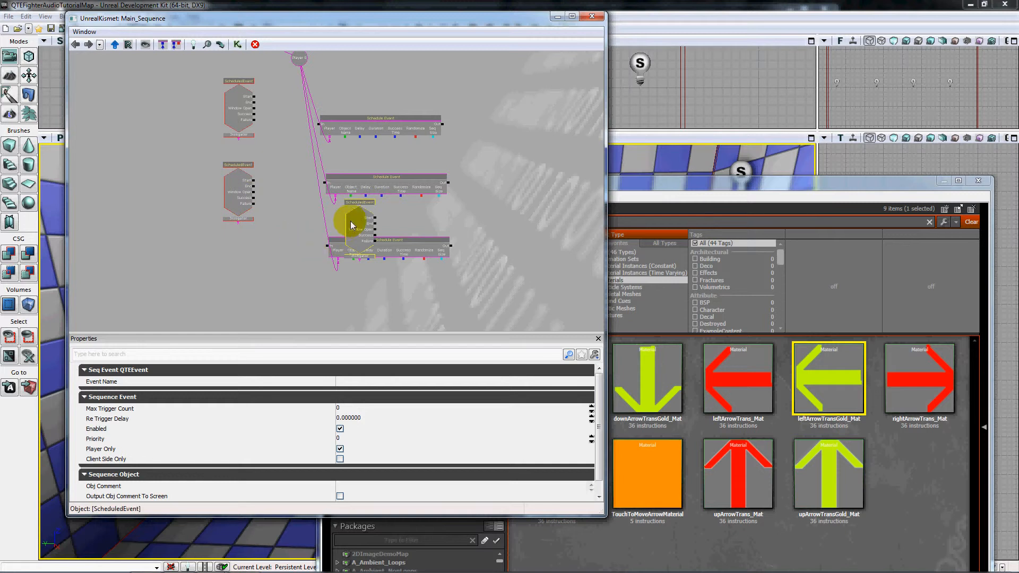
{"action": "left_click_drag", "start_coordinate": [354, 223], "coordinate": [238, 259], "text": "ctrl"}
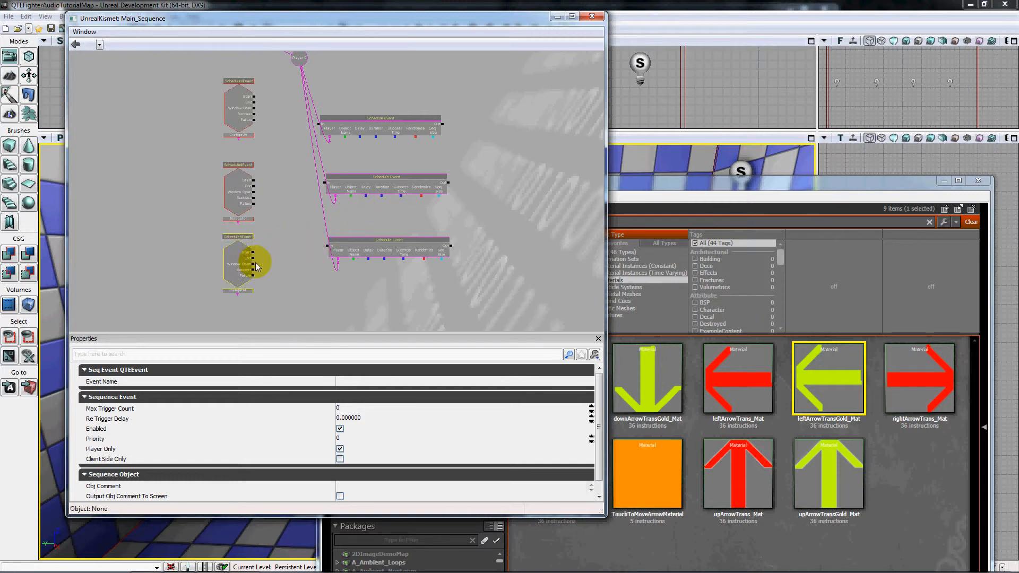
{"action": "left_click_drag", "start_coordinate": [290, 210], "coordinate": [307, 312]}
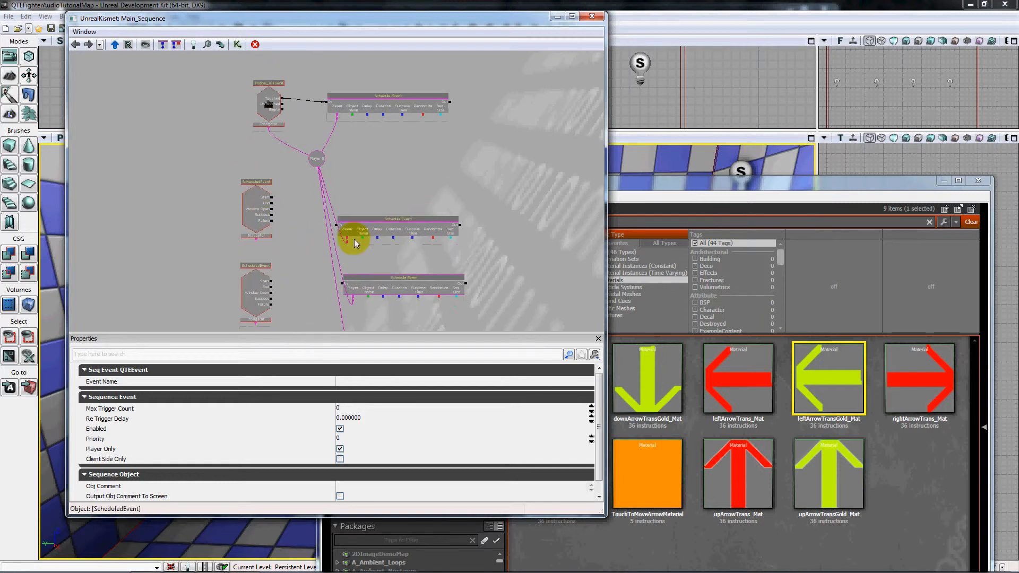
{"action": "left_click_drag", "start_coordinate": [281, 277], "coordinate": [279, 189]}
{"action": "left_click_drag", "start_coordinate": [234, 298], "coordinate": [253, 197]}
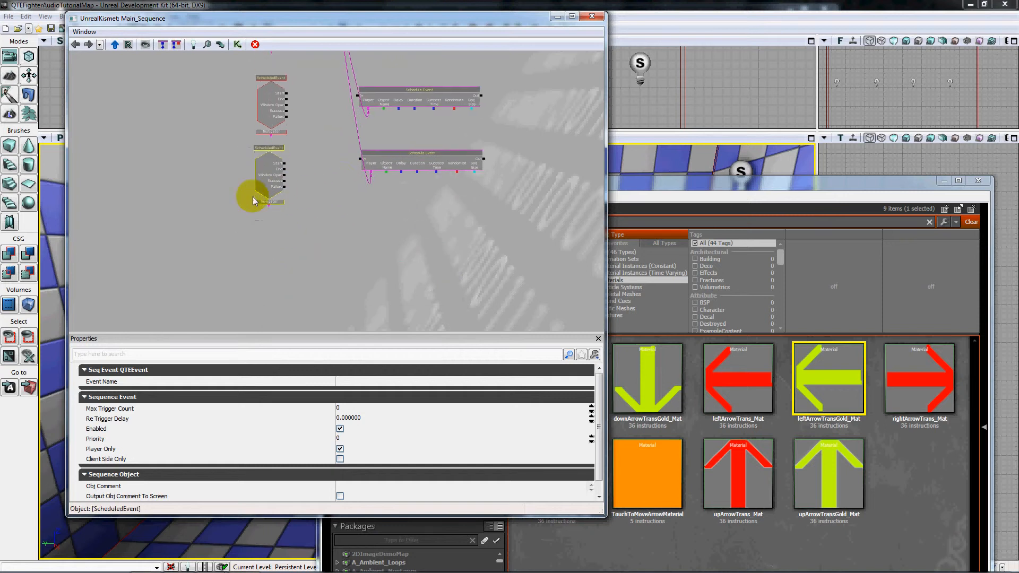
{"action": "key", "text": "ctrl+v"}
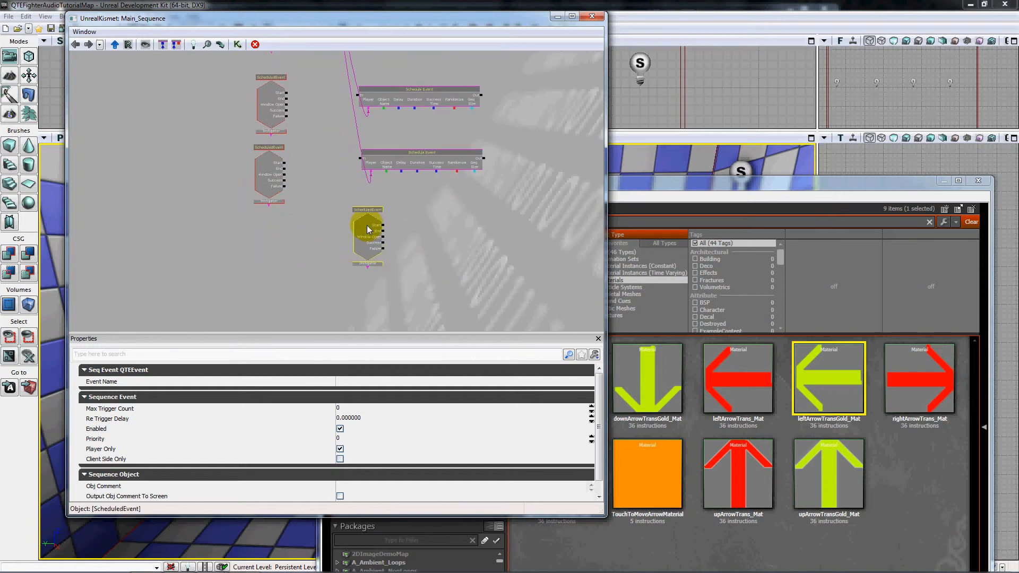
{"action": "left_click_drag", "start_coordinate": [367, 226], "coordinate": [270, 242], "text": "ctrl"}
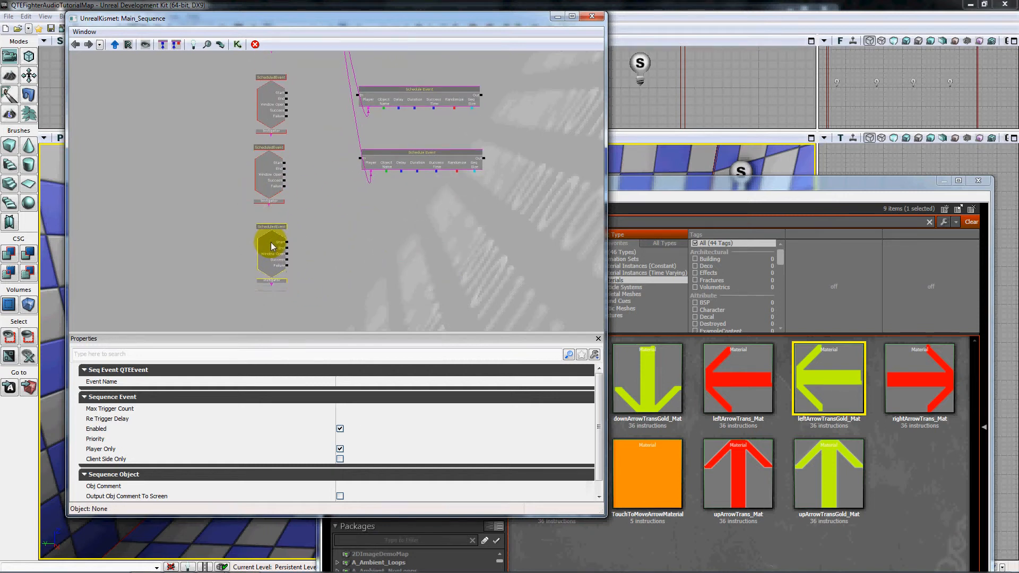
Set the Event Name of the uppermost ScheduledEvent node to Part1.
{"action": "left_click_drag", "start_coordinate": [444, 210], "coordinate": [414, 258]}
{"action": "scroll", "coordinate": [295, 173], "scroll_direction": "down", "scroll_amount": 2}
{"action": "scroll", "coordinate": [287, 170], "scroll_direction": "up", "scroll_amount": 2}
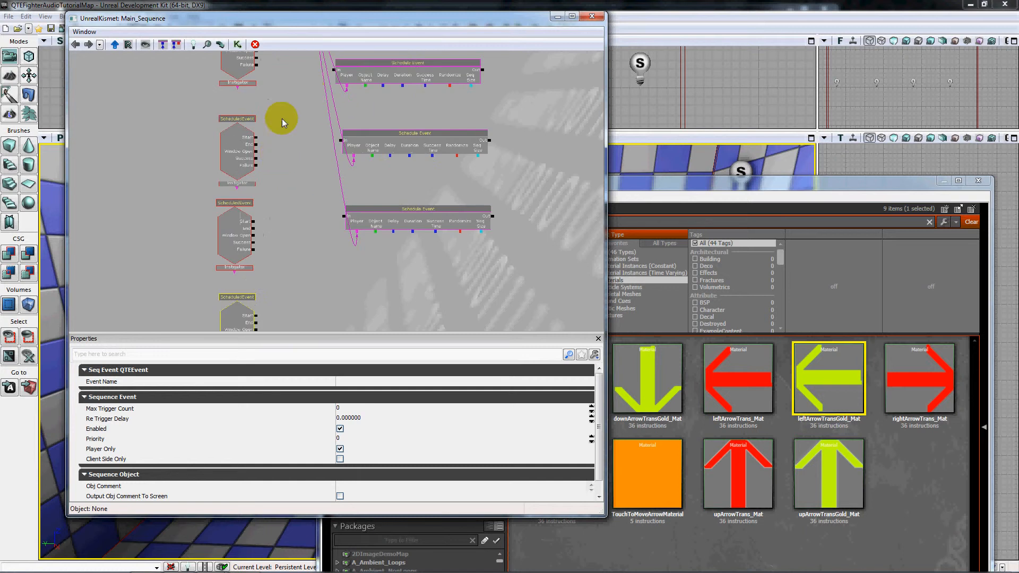
{"action": "left_click_drag", "start_coordinate": [281, 119], "coordinate": [320, 237]}
{"action": "left_click_drag", "start_coordinate": [372, 130], "coordinate": [401, 166]}
{"action": "left_click", "coordinate": [269, 228]}
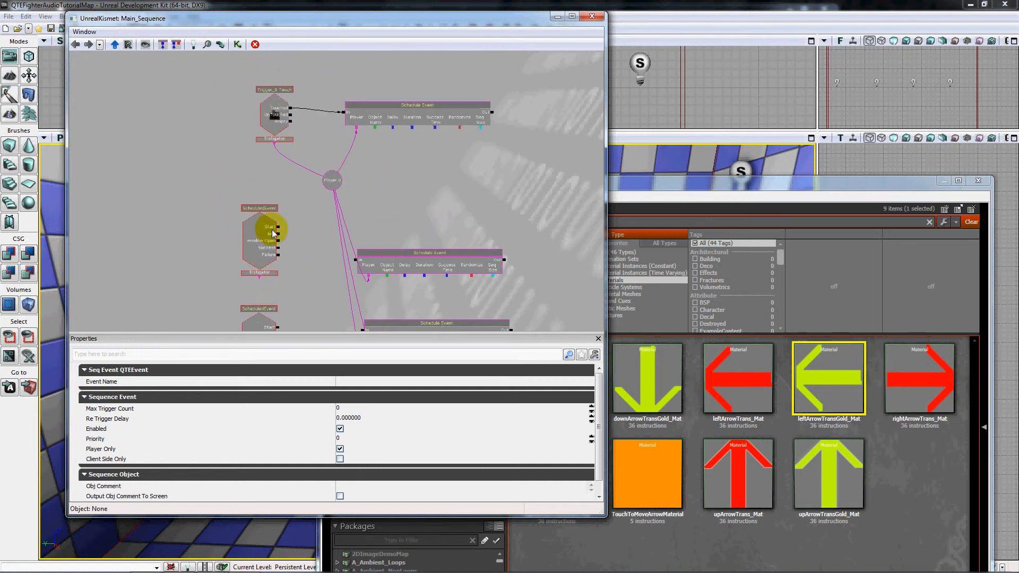
{"action": "left_click", "coordinate": [341, 409]}
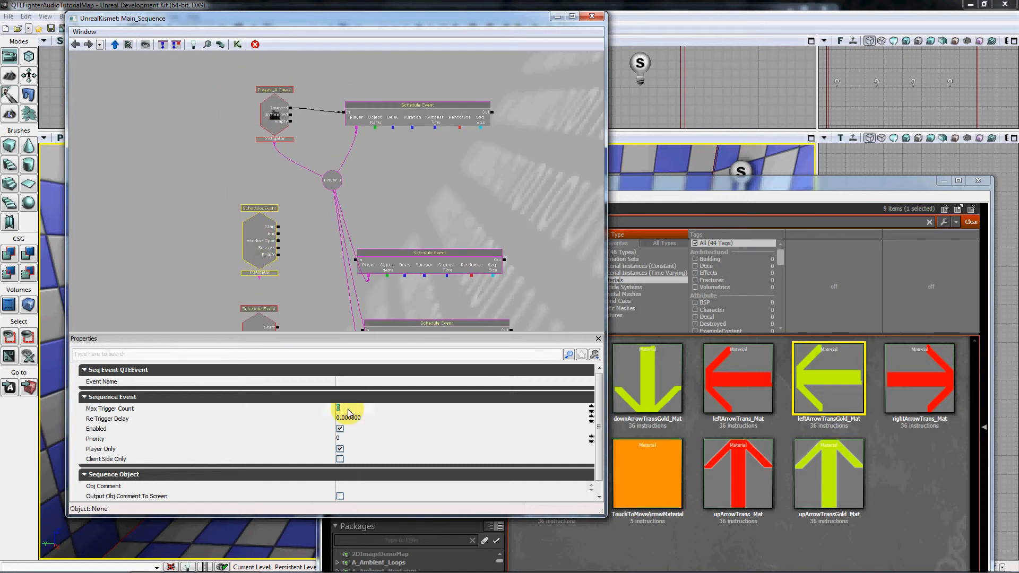
{"action": "left_click", "coordinate": [355, 383]}
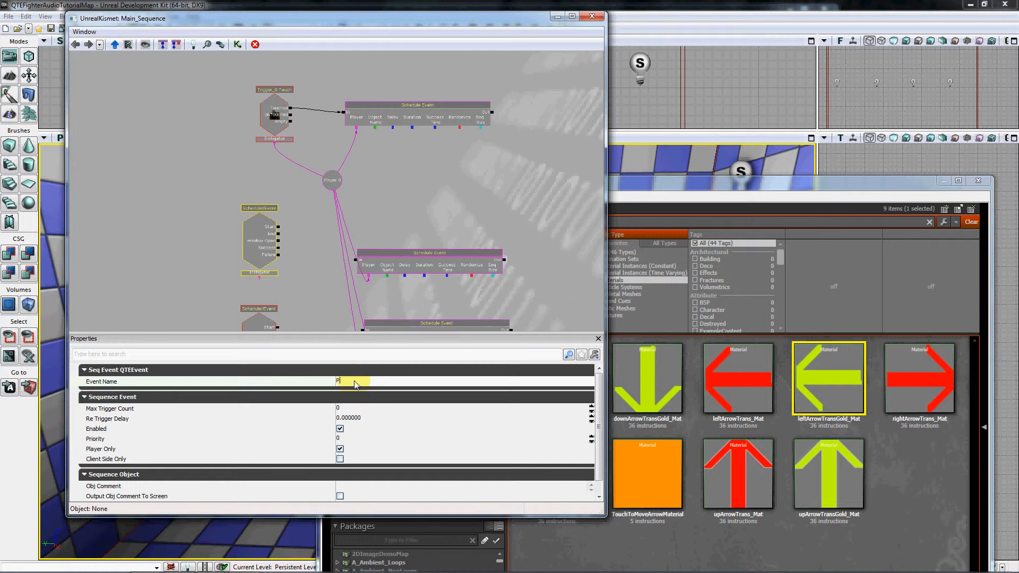
{"action": "key", "text": "Return"}
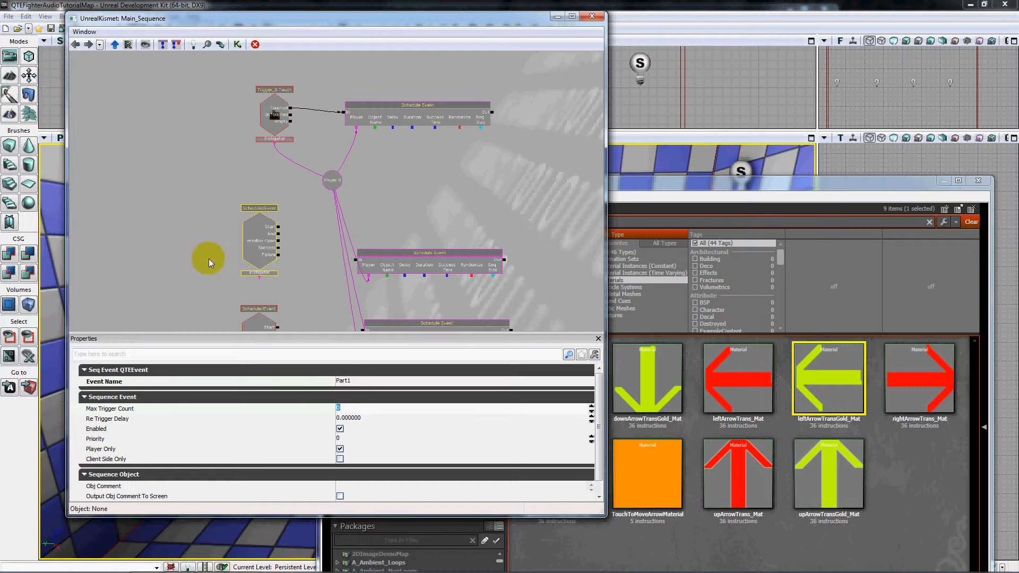
Set the Event Name of the second ScheduledEvent node in the column to Part2.
{"action": "left_click_drag", "start_coordinate": [209, 259], "coordinate": [192, 160]}
{"action": "left_click", "coordinate": [247, 241]}
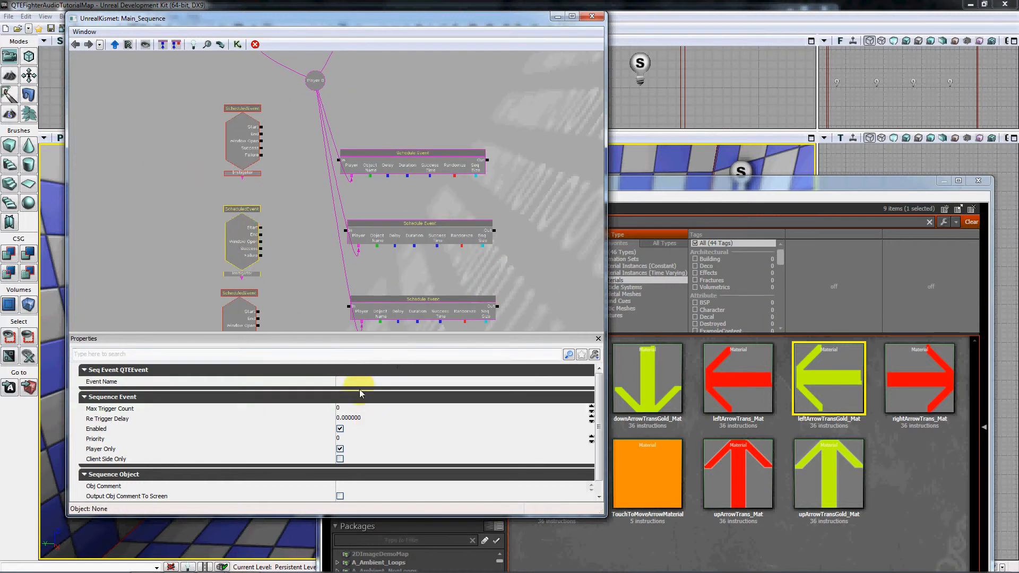
{"action": "left_click", "coordinate": [364, 382]}
{"action": "type", "text": "Part2"}
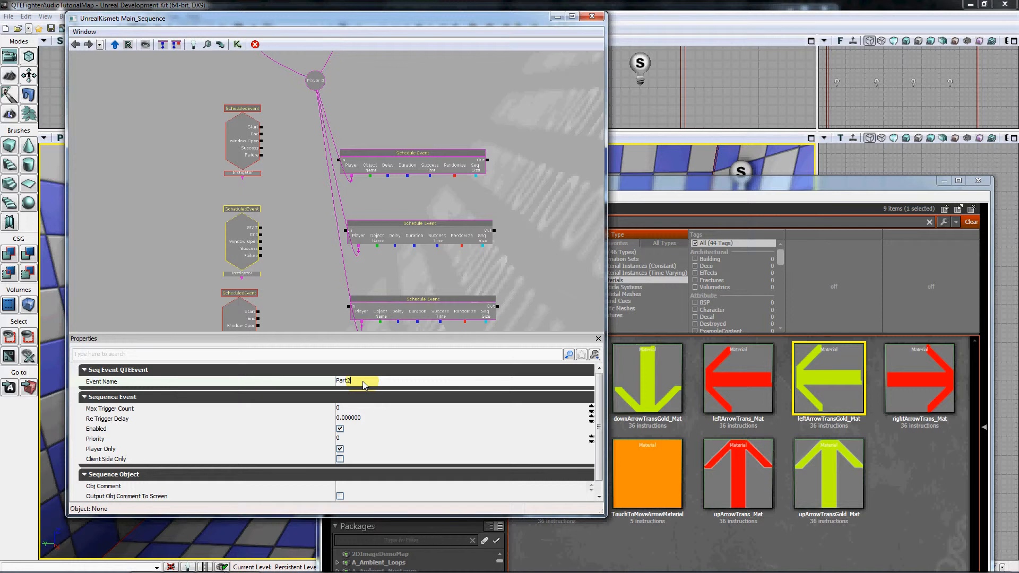
{"action": "key", "text": "Return"}
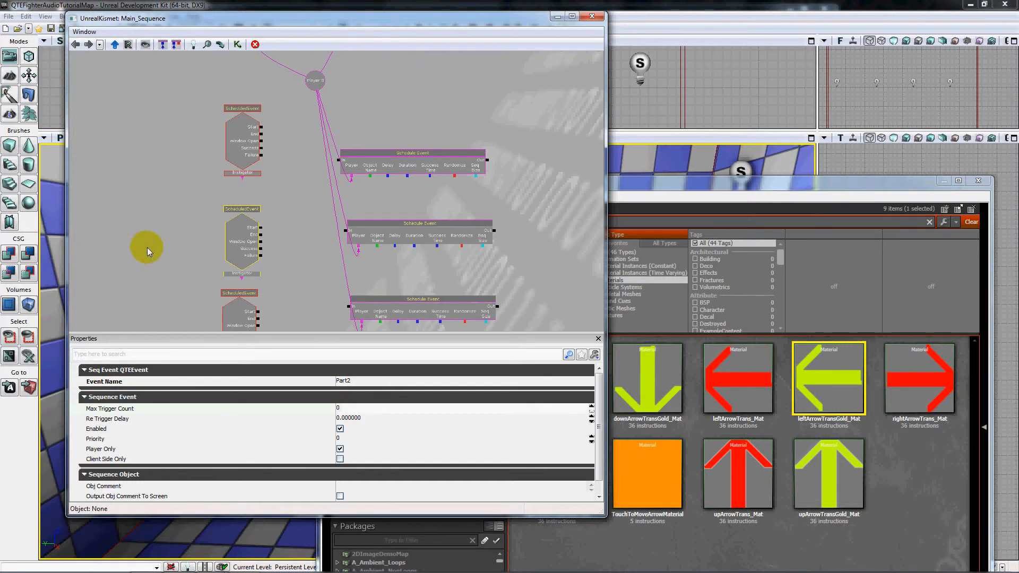
Set the Event Name of the third ScheduledEvent node in the column to Part3.
{"action": "left_click_drag", "start_coordinate": [193, 315], "coordinate": [226, 208]}
{"action": "left_click", "coordinate": [270, 220]}
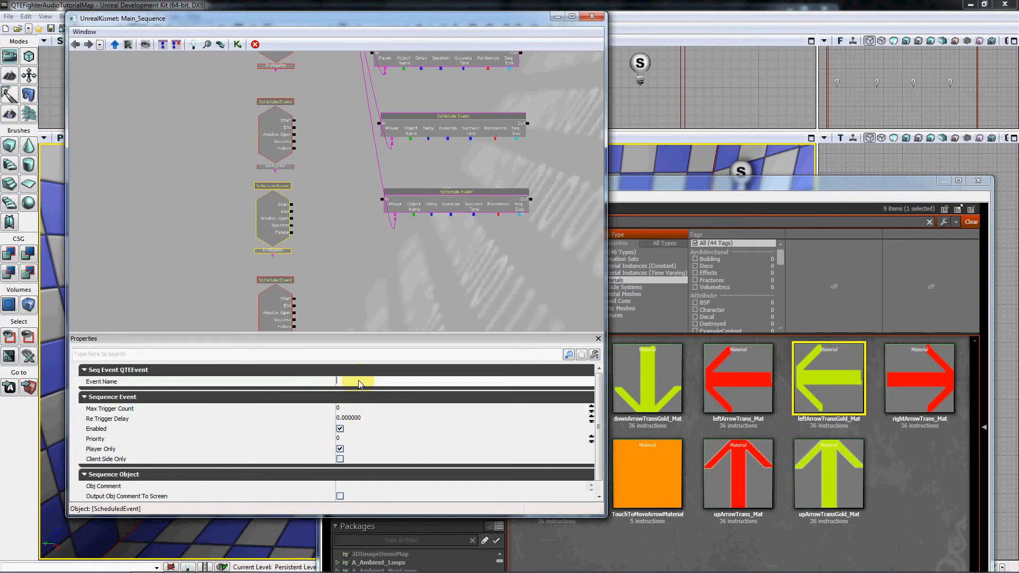
{"action": "type", "text": "Part2"}
{"action": "key", "text": "Return"}
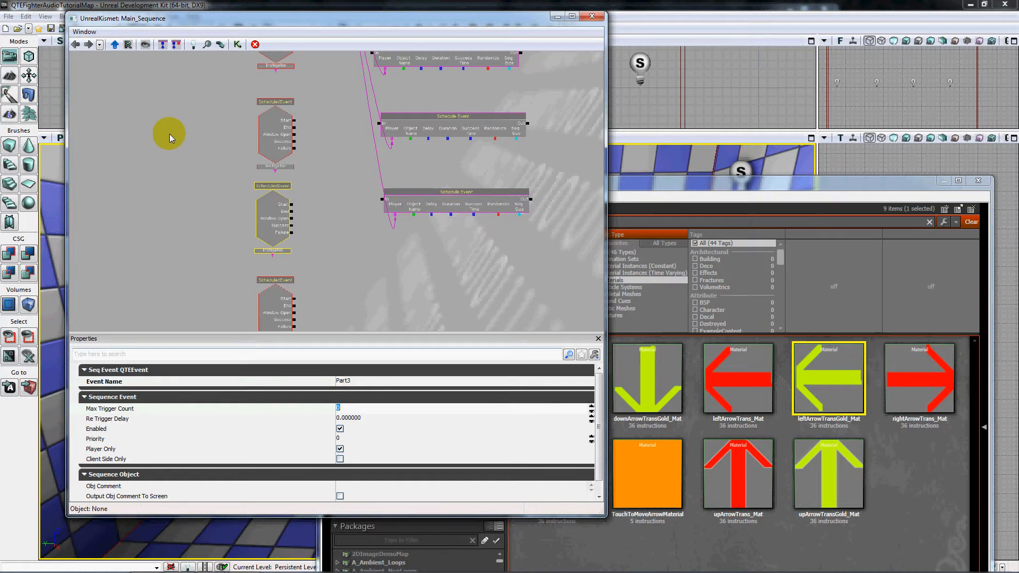
Enter Part4 as the Event Name of the lowest ScheduledEvent node.
{"action": "left_click", "coordinate": [273, 130]}
{"action": "left_click_drag", "start_coordinate": [154, 211], "coordinate": [159, 112]}
{"action": "left_click", "coordinate": [327, 269]}
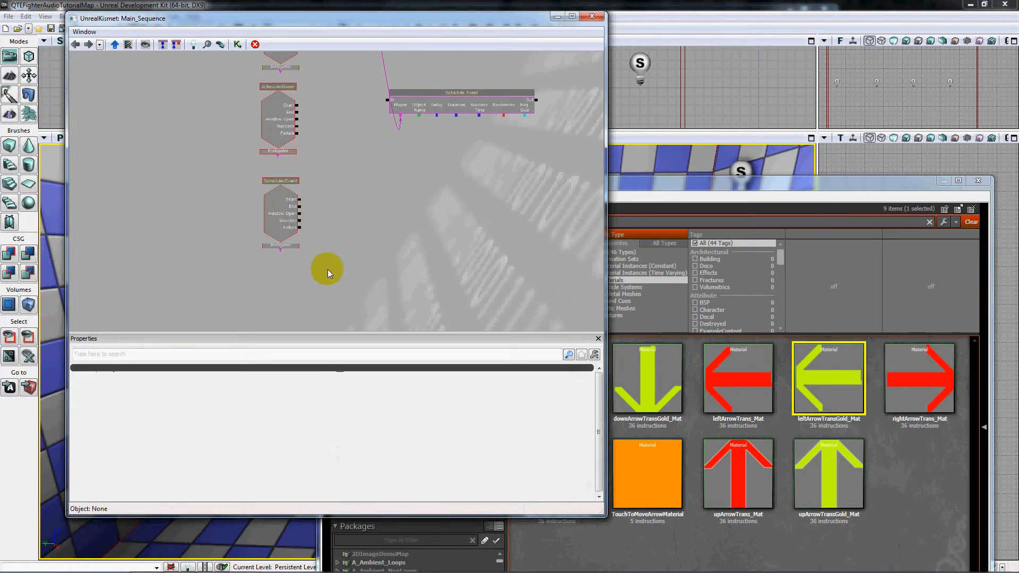
{"action": "left_click", "coordinate": [289, 209]}
{"action": "left_click", "coordinate": [360, 383]}
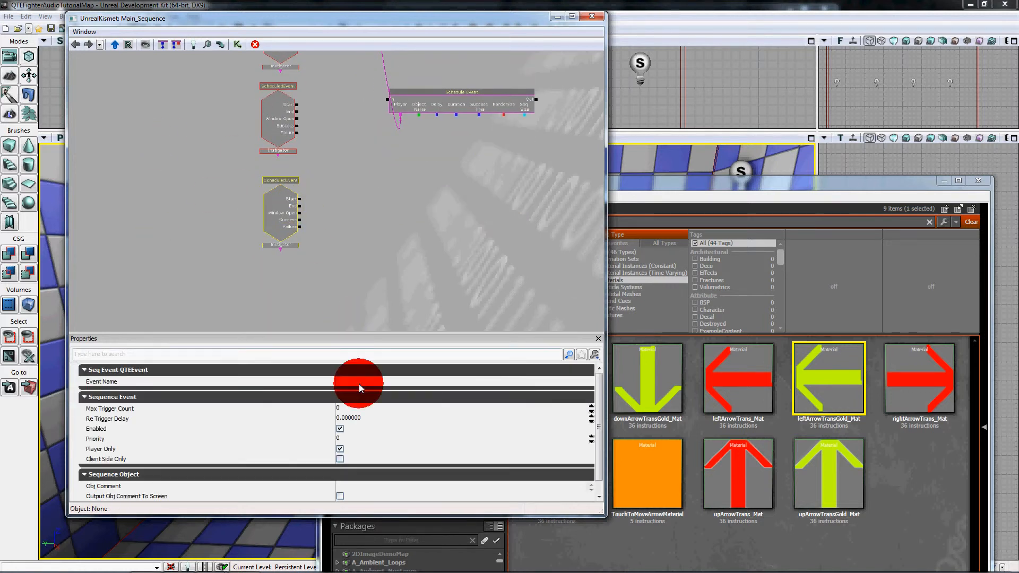
{"action": "type", "text": "Part4"}
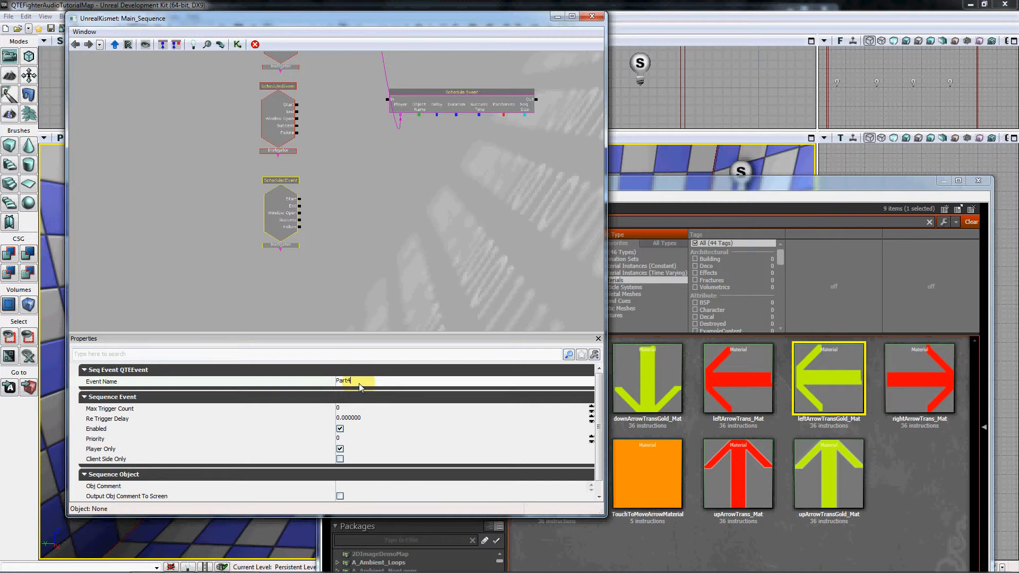
Wire the Success outputs of the Part1, Part2 and Part3 ScheduledEvent nodes to the second, third and fourth Schedule Event actions, respectively.
{"action": "key", "text": "Return"}
{"action": "left_click_drag", "start_coordinate": [399, 186], "coordinate": [408, 303]}
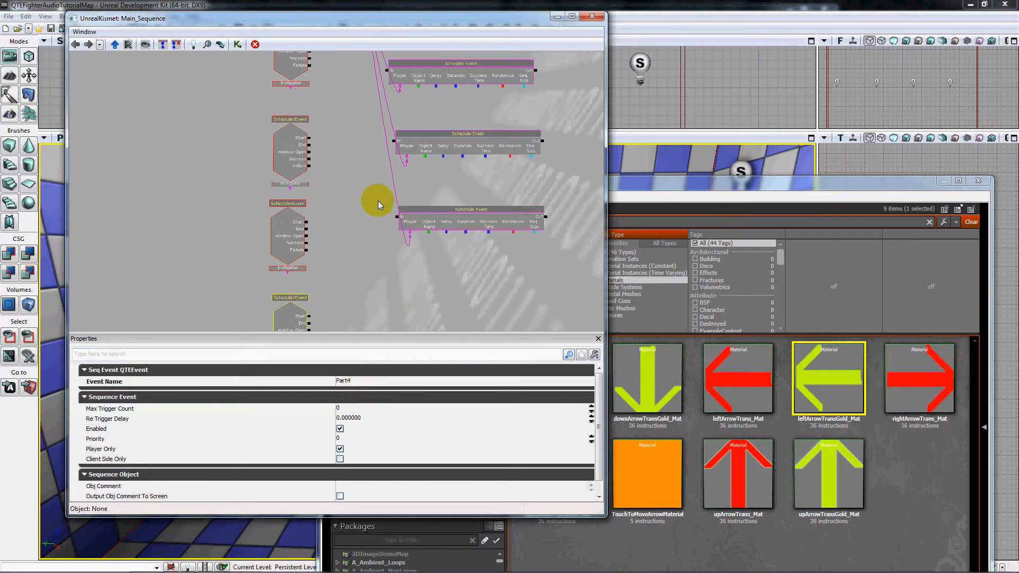
{"action": "left_click_drag", "start_coordinate": [345, 133], "coordinate": [340, 303]}
{"action": "left_click_drag", "start_coordinate": [344, 181], "coordinate": [324, 178]}
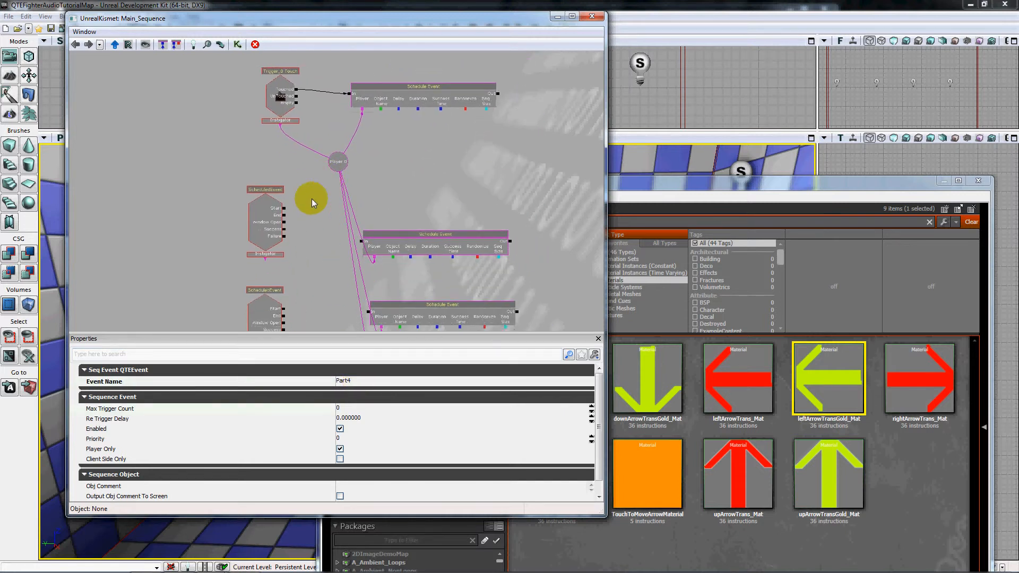
{"action": "left_click_drag", "start_coordinate": [301, 218], "coordinate": [360, 223]}
{"action": "left_click_drag", "start_coordinate": [341, 258], "coordinate": [345, 206]}
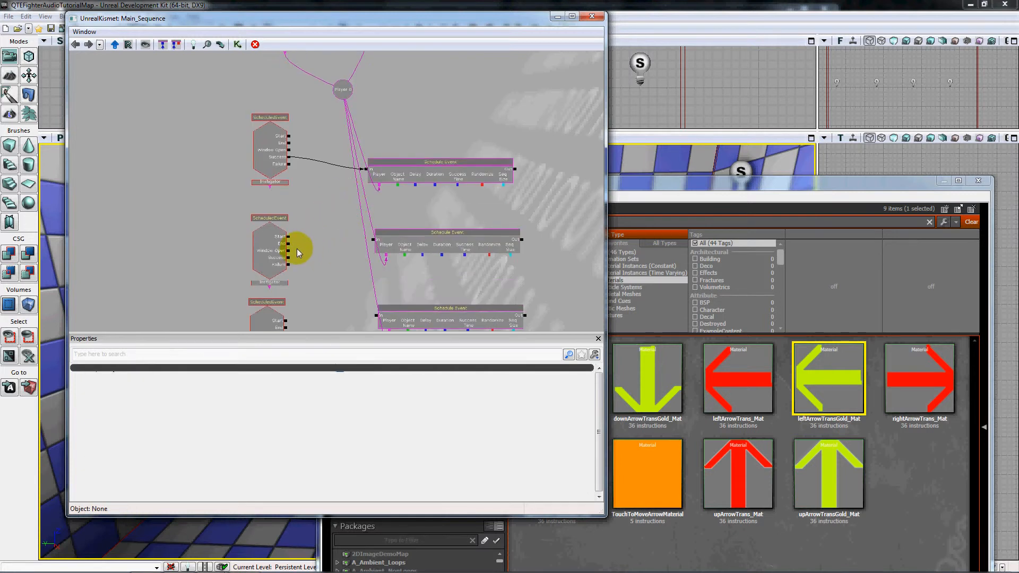
{"action": "left_click_drag", "start_coordinate": [290, 261], "coordinate": [371, 239]}
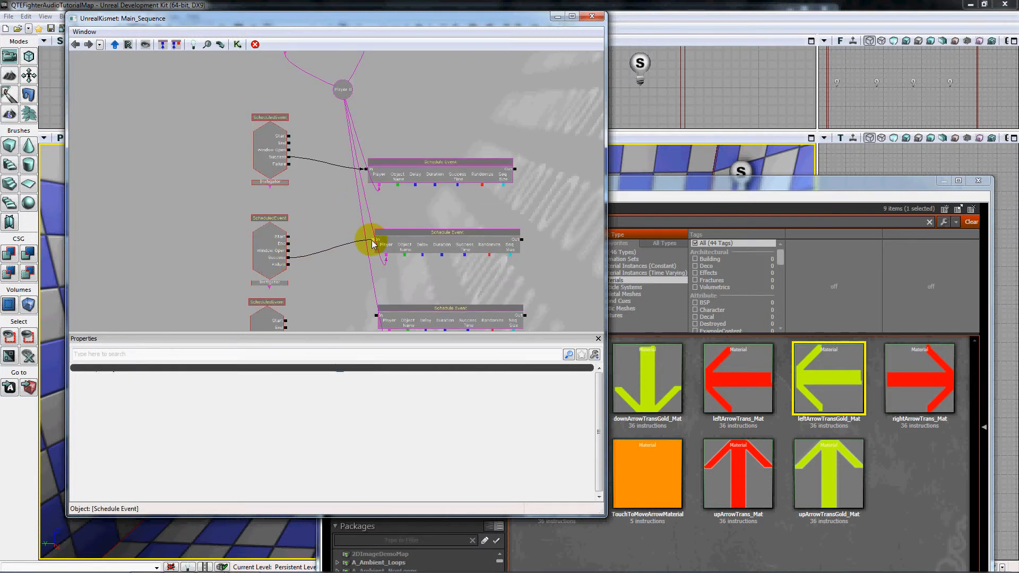
{"action": "left_click_drag", "start_coordinate": [340, 279], "coordinate": [332, 231]}
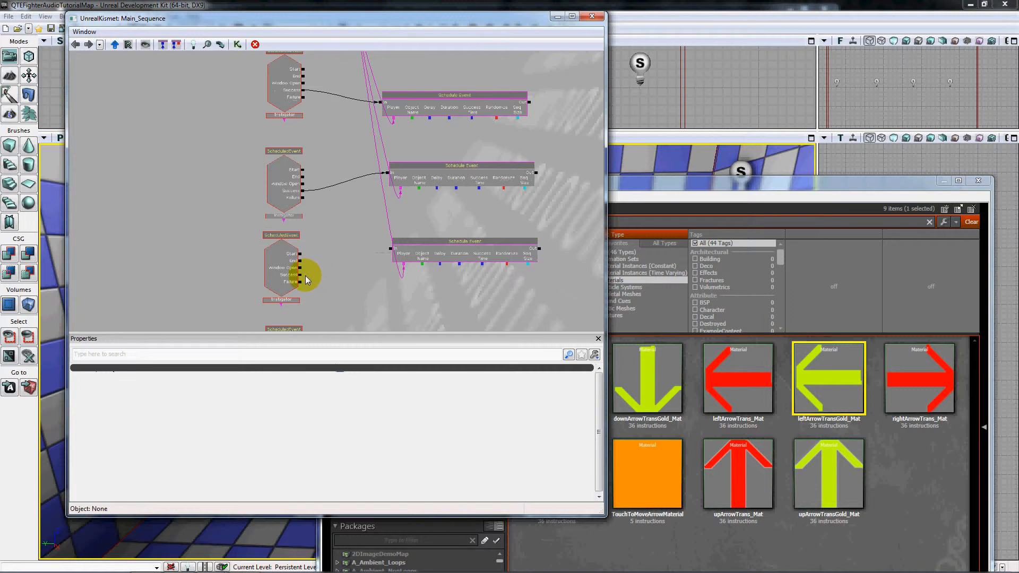
{"action": "left_click_drag", "start_coordinate": [302, 276], "coordinate": [312, 254]}
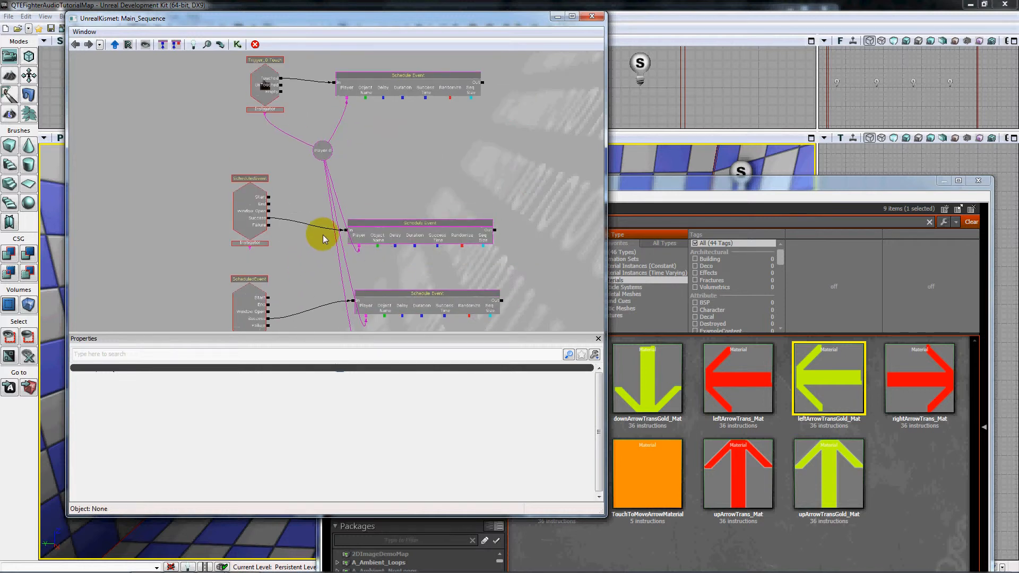
Add a Modify Health action in the empty space beside the Schedule Event column and link its Target to the Player variable.
{"action": "left_click_drag", "start_coordinate": [165, 214], "coordinate": [68, 206]}
{"action": "right_click", "coordinate": [469, 188]}
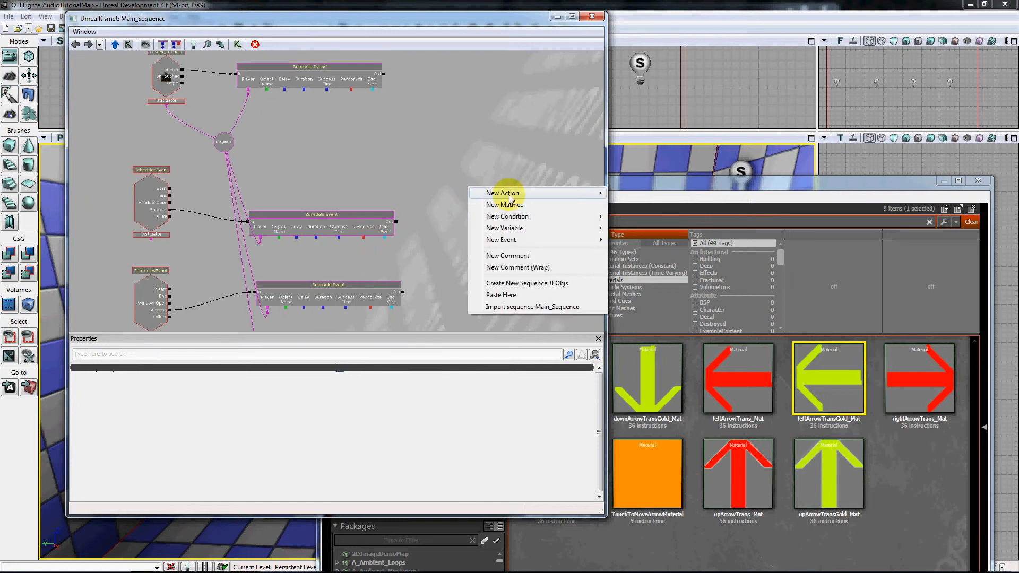
{"action": "mouse_move", "coordinate": [505, 194]}
{"action": "mouse_move", "coordinate": [631, 204]}
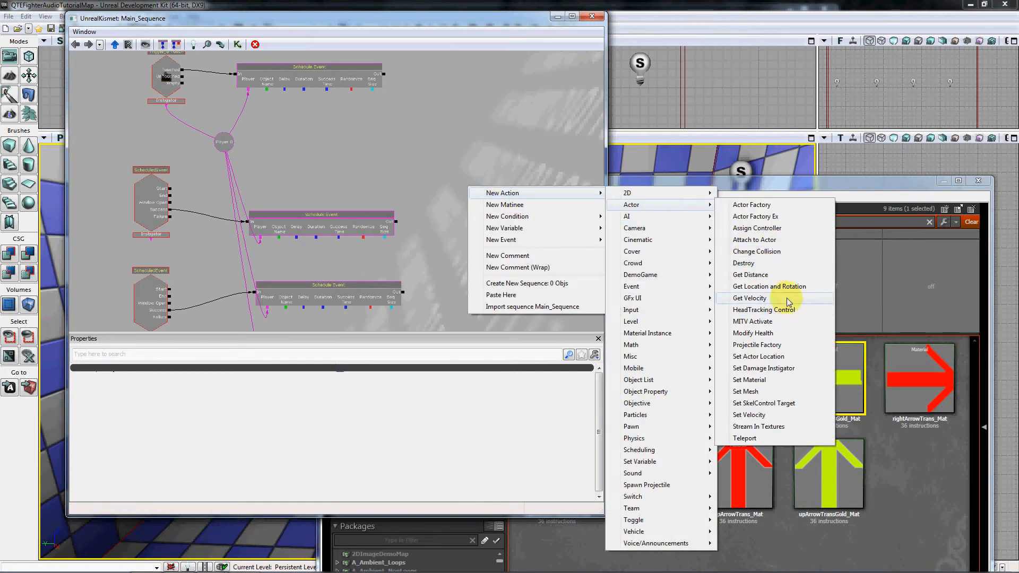
{"action": "left_click", "coordinate": [786, 335]}
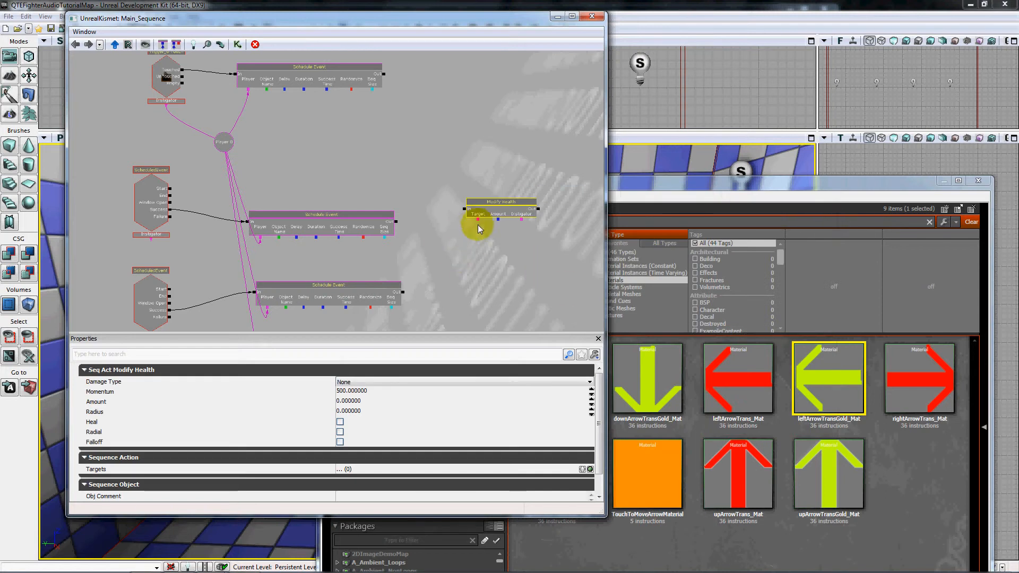
{"action": "mouse_move", "coordinate": [478, 219]}
{"action": "left_mouse_down"}
{"action": "mouse_move", "coordinate": [270, 141]}
{"action": "mouse_move", "coordinate": [224, 141]}
{"action": "left_mouse_up"}
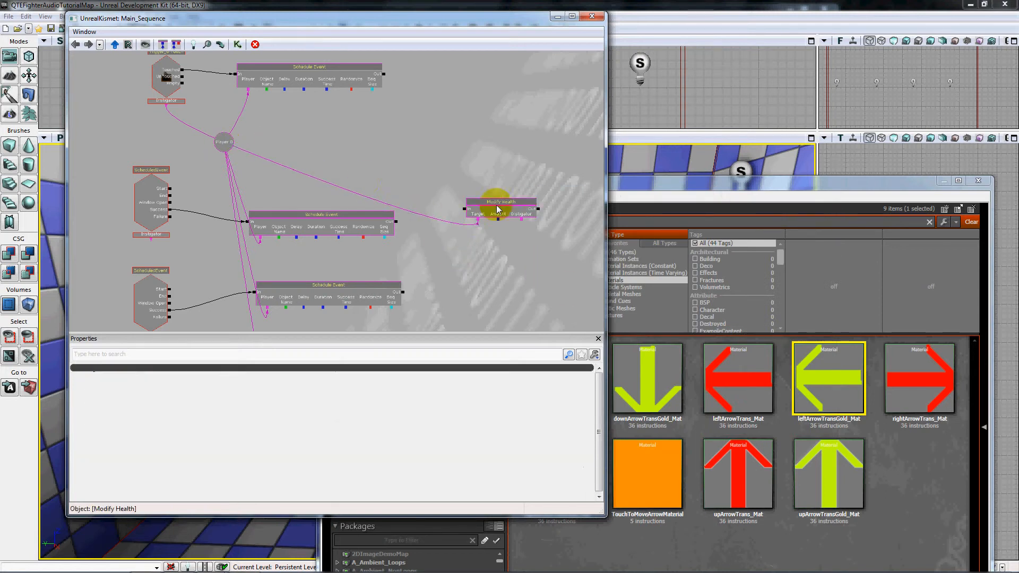
Set the Amount of the Modify Health action to 8000.
{"action": "left_click", "coordinate": [514, 213]}
{"action": "left_click", "coordinate": [360, 402]}
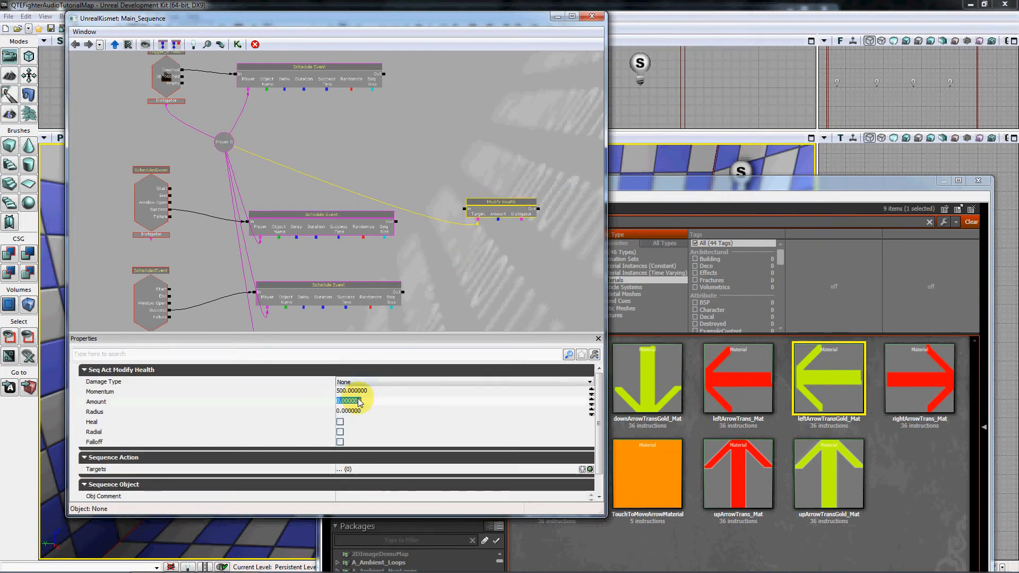
{"action": "type", "text": "8"}
{"action": "key", "text": "Tab"}
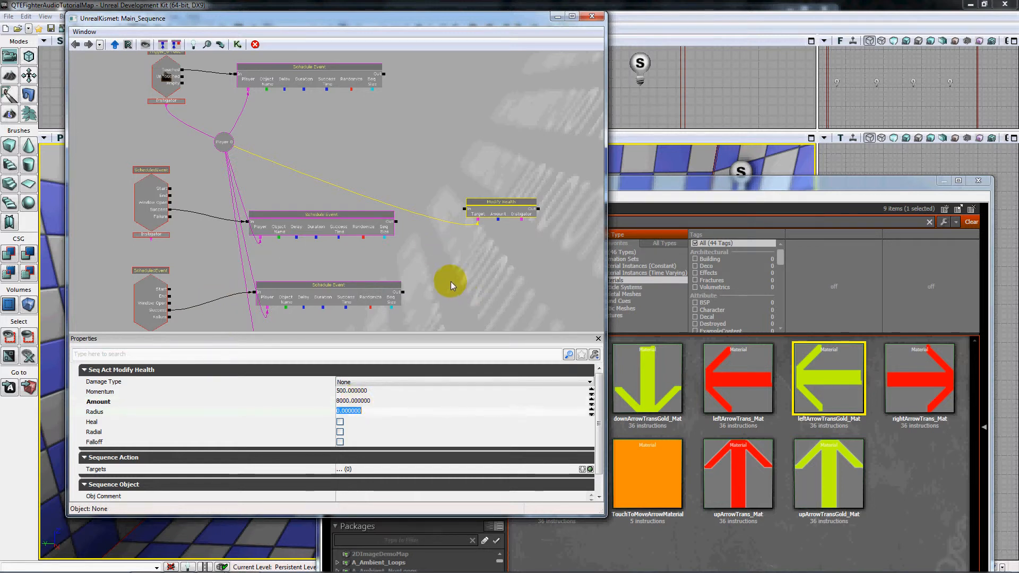
Wire the Failure outputs of all four ScheduledEvent nodes to the input of the Modify Health action.
{"action": "left_click_drag", "start_coordinate": [451, 282], "coordinate": [471, 260]}
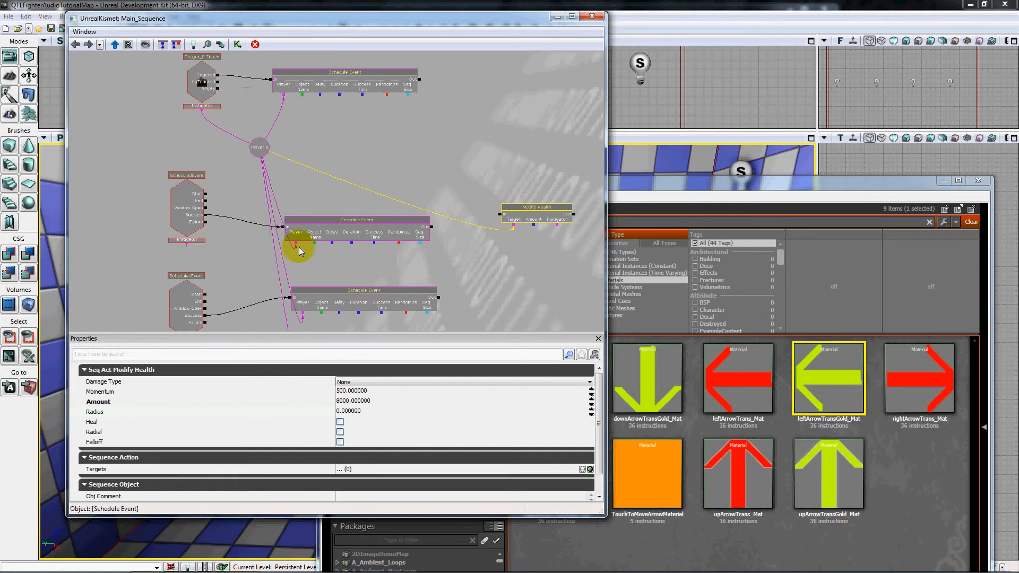
{"action": "mouse_move", "coordinate": [205, 223]}
{"action": "left_mouse_down"}
{"action": "mouse_move", "coordinate": [306, 233]}
{"action": "mouse_move", "coordinate": [499, 225]}
{"action": "mouse_move", "coordinate": [499, 215]}
{"action": "left_mouse_up"}
{"action": "left_click_drag", "start_coordinate": [441, 259], "coordinate": [471, 188]}
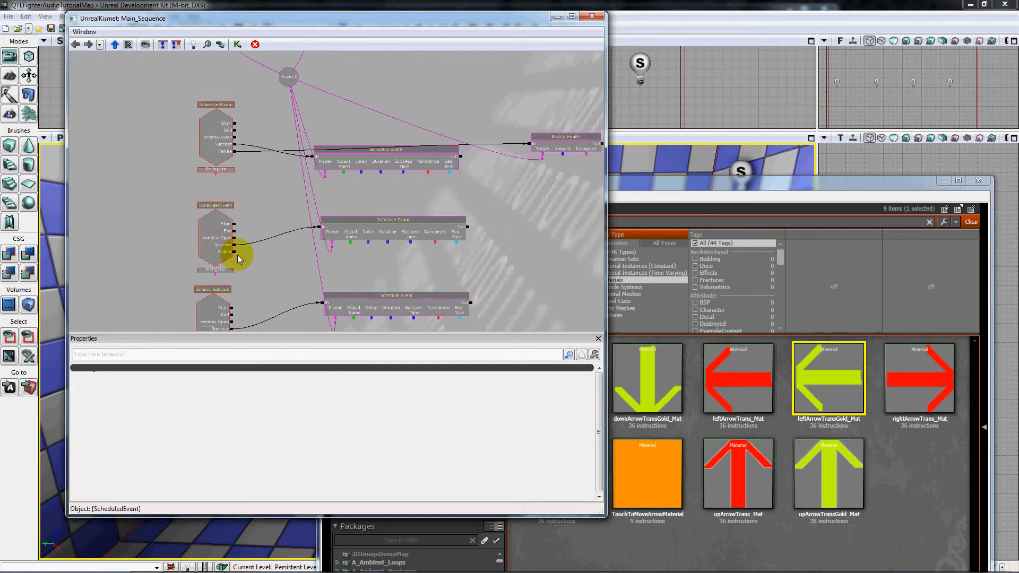
{"action": "mouse_move", "coordinate": [234, 253]}
{"action": "left_mouse_down"}
{"action": "mouse_move", "coordinate": [267, 213]}
{"action": "mouse_move", "coordinate": [219, 224]}
{"action": "mouse_move", "coordinate": [518, 114]}
{"action": "left_mouse_up"}
{"action": "left_click", "coordinate": [225, 227]}
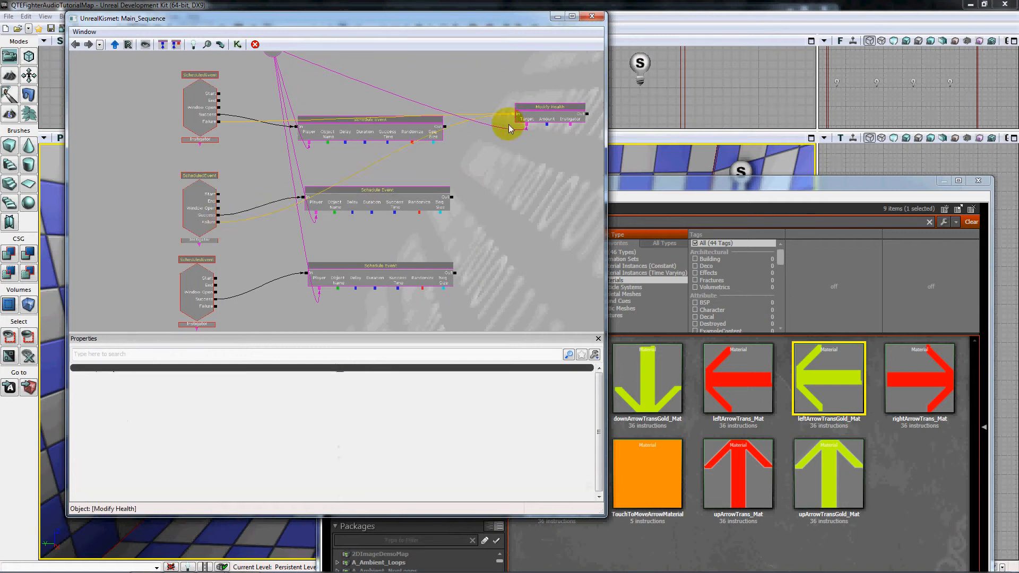
{"action": "left_click_drag", "start_coordinate": [502, 229], "coordinate": [526, 211]}
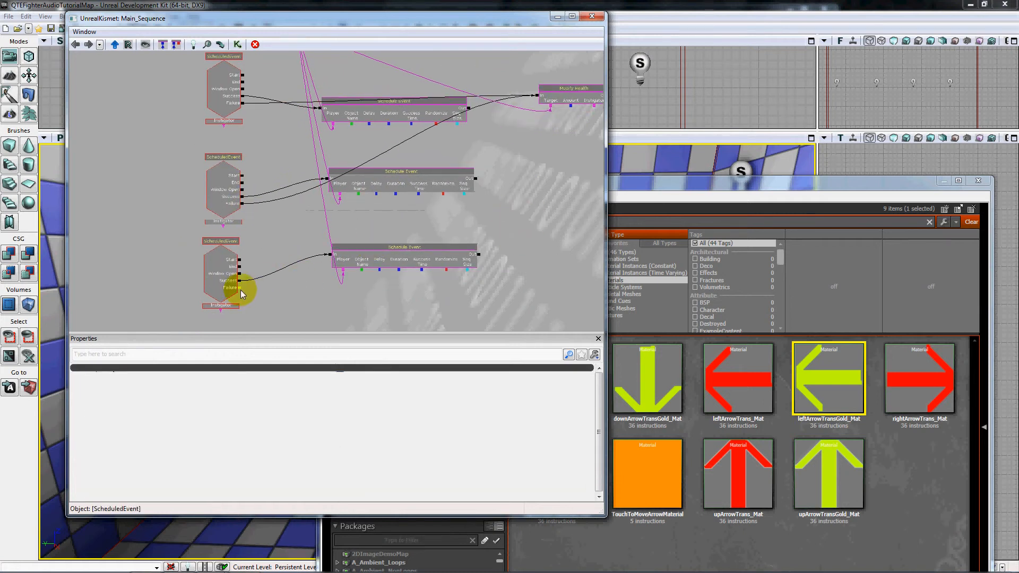
{"action": "mouse_move", "coordinate": [240, 289]}
{"action": "left_mouse_down"}
{"action": "mouse_move", "coordinate": [551, 100]}
{"action": "mouse_move", "coordinate": [539, 96]}
{"action": "left_mouse_up"}
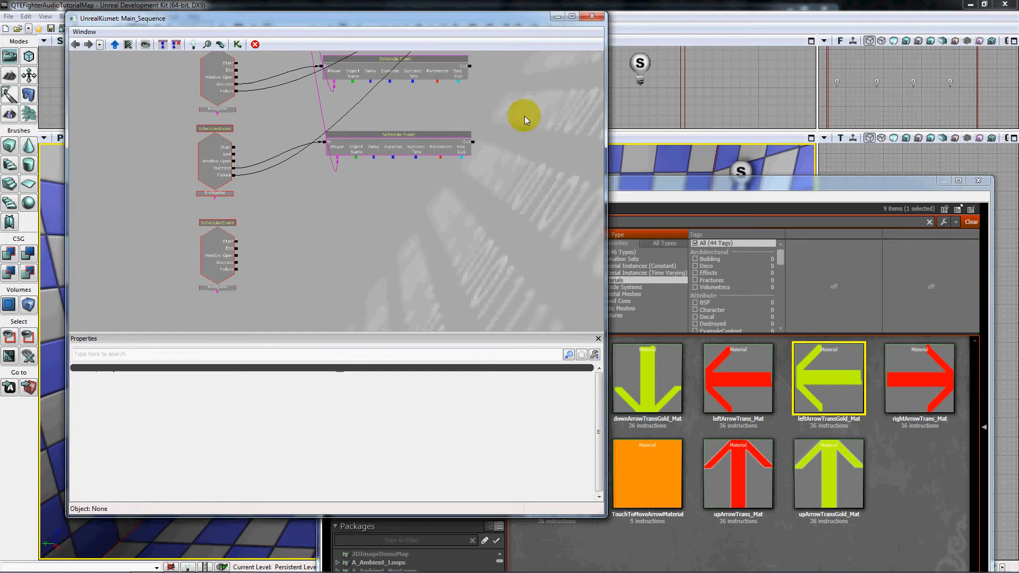
{"action": "left_click", "coordinate": [230, 264]}
{"action": "mouse_move", "coordinate": [235, 270]}
{"action": "left_mouse_down"}
{"action": "mouse_move", "coordinate": [456, 160]}
{"action": "mouse_move", "coordinate": [524, 88]}
{"action": "mouse_move", "coordinate": [528, 49]}
{"action": "mouse_move", "coordinate": [533, 127]}
{"action": "left_mouse_up"}
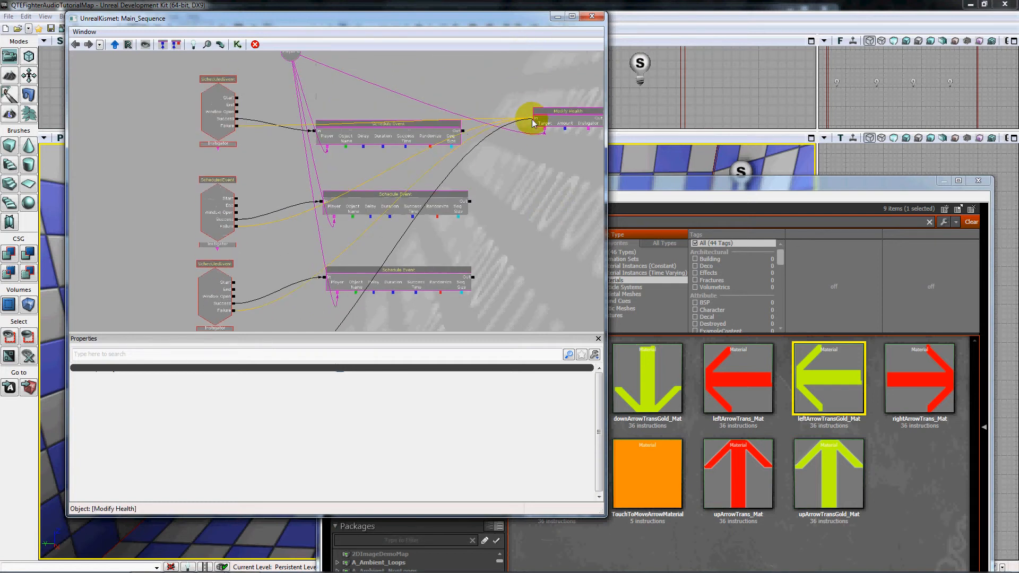
Add a Toggle QTE State action near the Player variable, wiring Part1's Start output to its On input and its Player link to that variable.
{"action": "mouse_move", "coordinate": [133, 132]}
{"action": "left_mouse_down"}
{"action": "mouse_move", "coordinate": [123, 255]}
{"action": "mouse_move", "coordinate": [108, 274]}
{"action": "left_mouse_up"}
{"action": "right_click", "coordinate": [314, 192]}
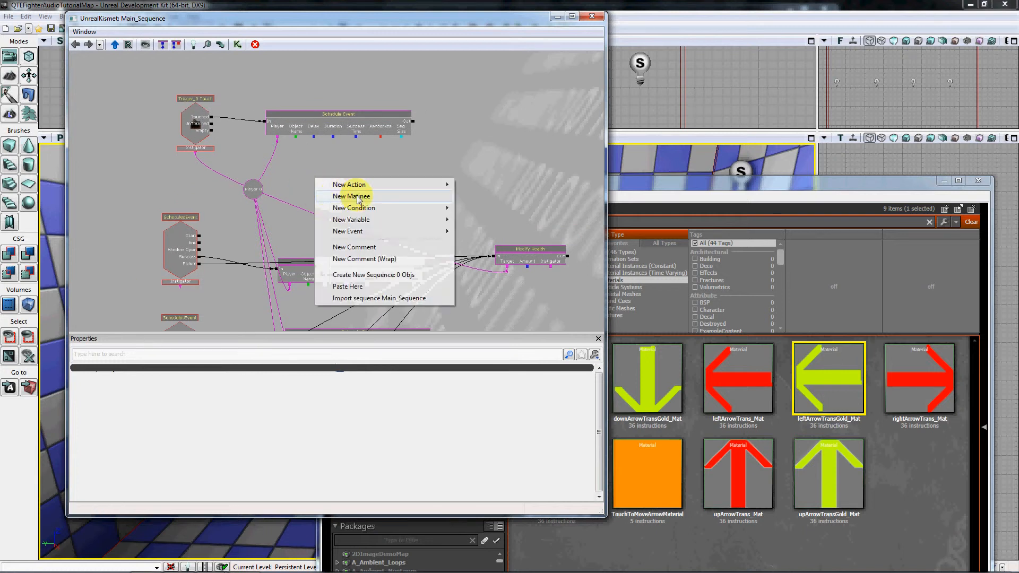
{"action": "left_click", "coordinate": [371, 184]}
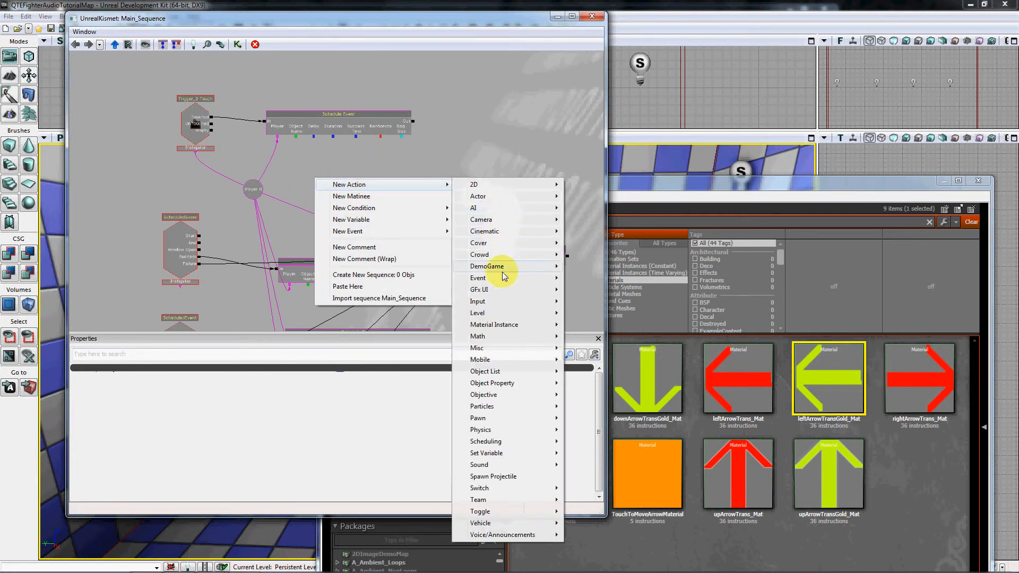
{"action": "mouse_move", "coordinate": [490, 442]}
{"action": "left_click", "coordinate": [594, 453]}
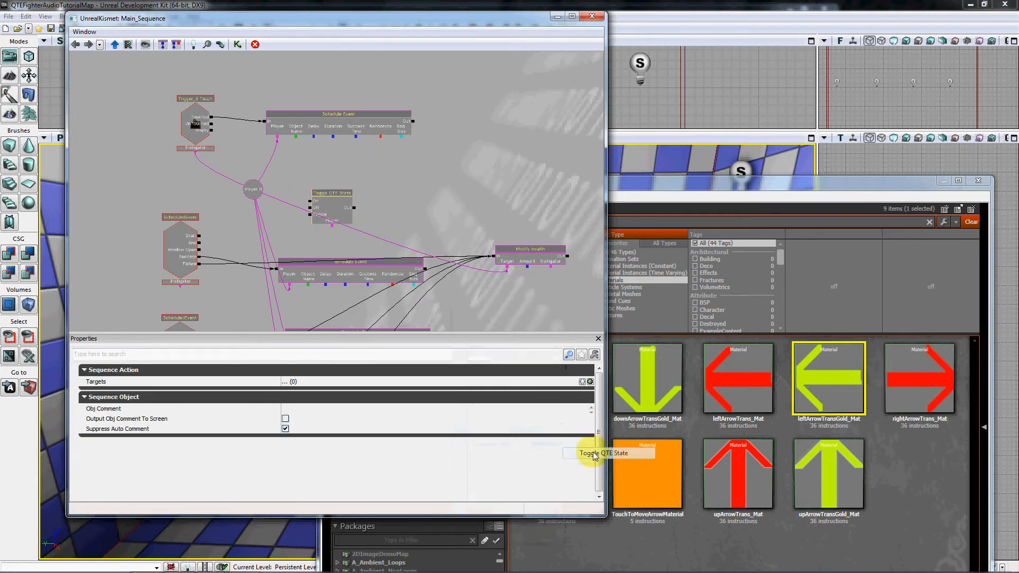
{"action": "left_click_drag", "start_coordinate": [200, 237], "coordinate": [253, 189]}
Add a second Toggle QTE State action beside the lowest ScheduledEvent and connect it to that event's End output and the Player variable.
{"action": "left_click_drag", "start_coordinate": [245, 289], "coordinate": [235, 174]}
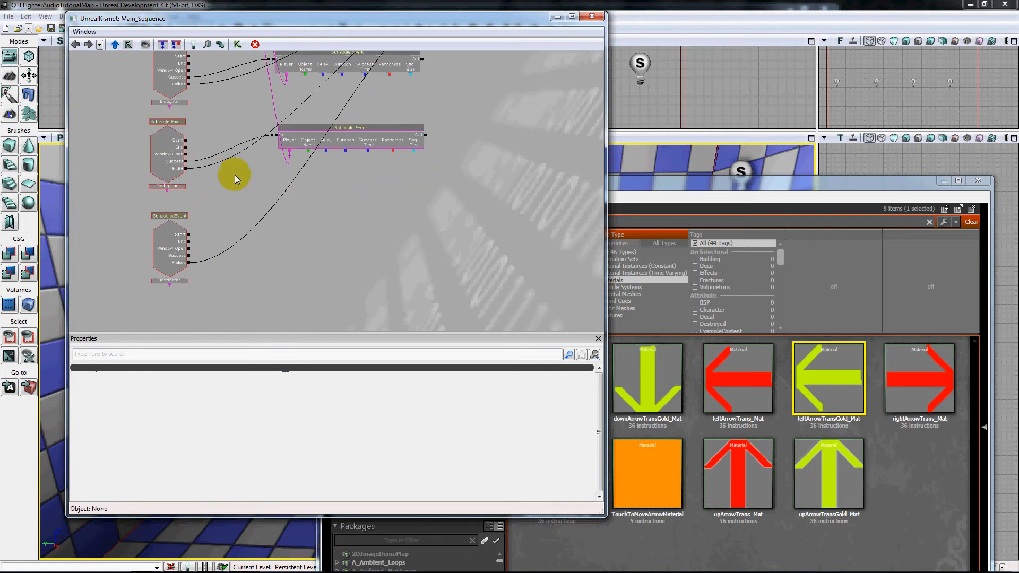
{"action": "right_click", "coordinate": [331, 233]}
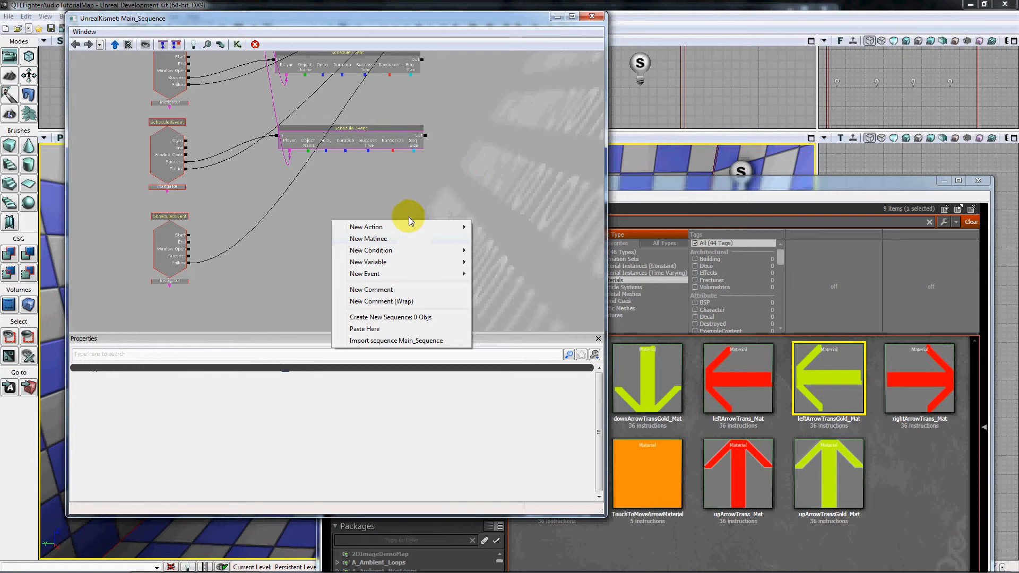
{"action": "mouse_move", "coordinate": [405, 225]}
{"action": "mouse_move", "coordinate": [531, 518]}
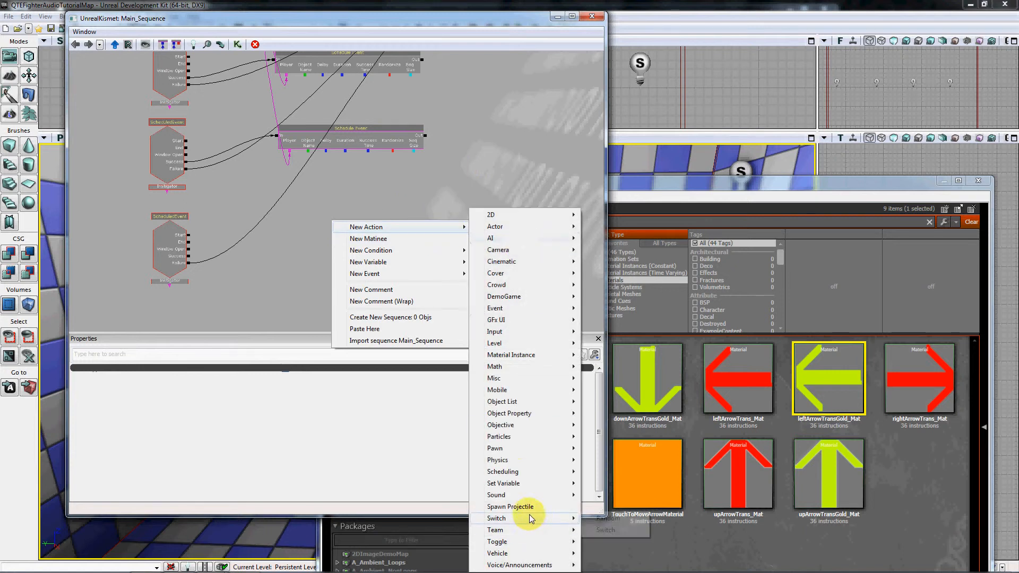
{"action": "mouse_move", "coordinate": [530, 471]}
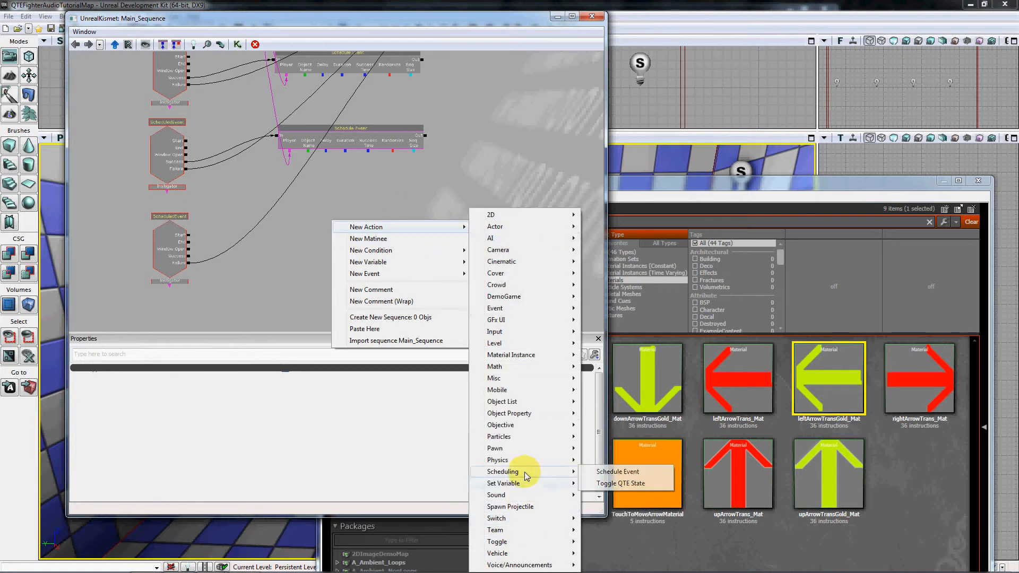
{"action": "left_click", "coordinate": [599, 483]}
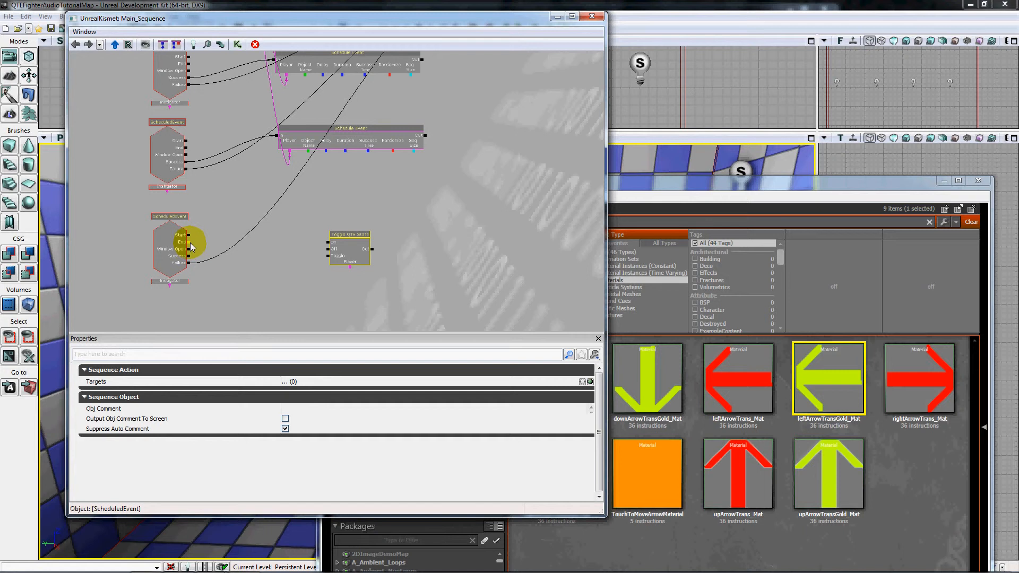
{"action": "left_click_drag", "start_coordinate": [190, 244], "coordinate": [262, 136]}
Move the Kismet window clear of the main toolbar and play the level in the editor preview to test the arrow prompt sequence.
{"action": "left_click", "coordinate": [412, 230]}
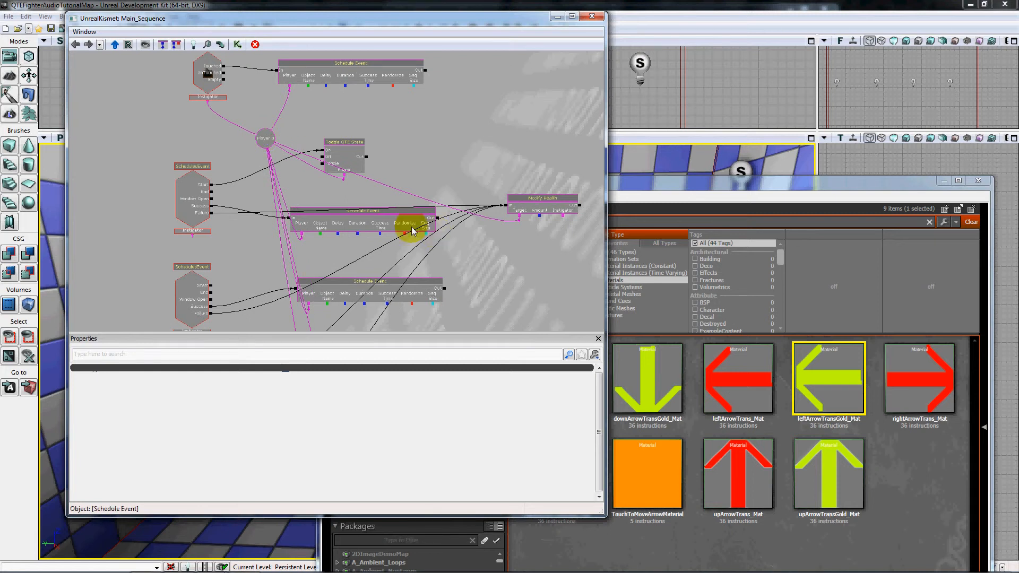
{"action": "left_click", "coordinate": [483, 65]}
{"action": "left_click_drag", "start_coordinate": [446, 20], "coordinate": [592, 149]}
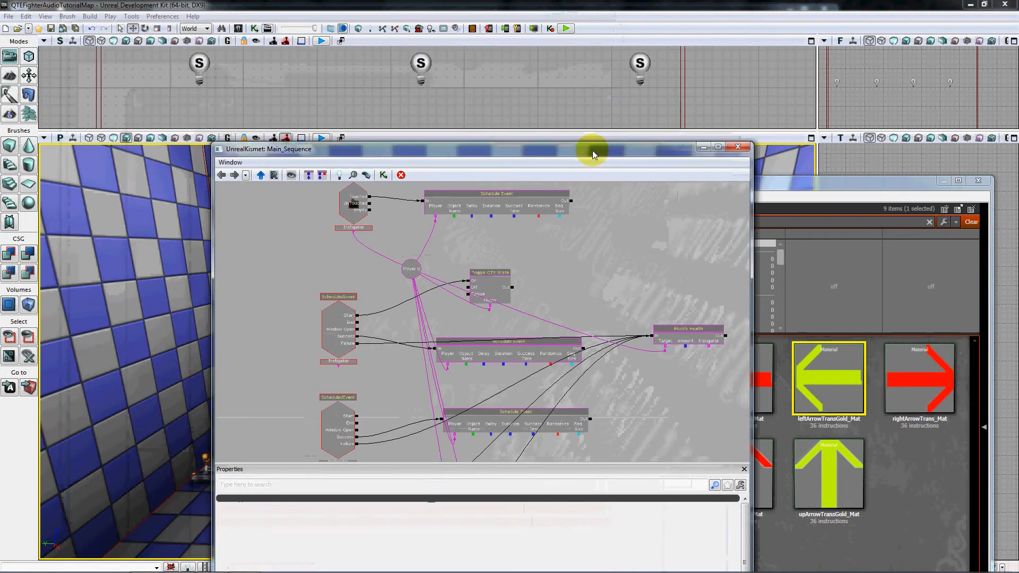
{"action": "left_click", "coordinate": [566, 28]}
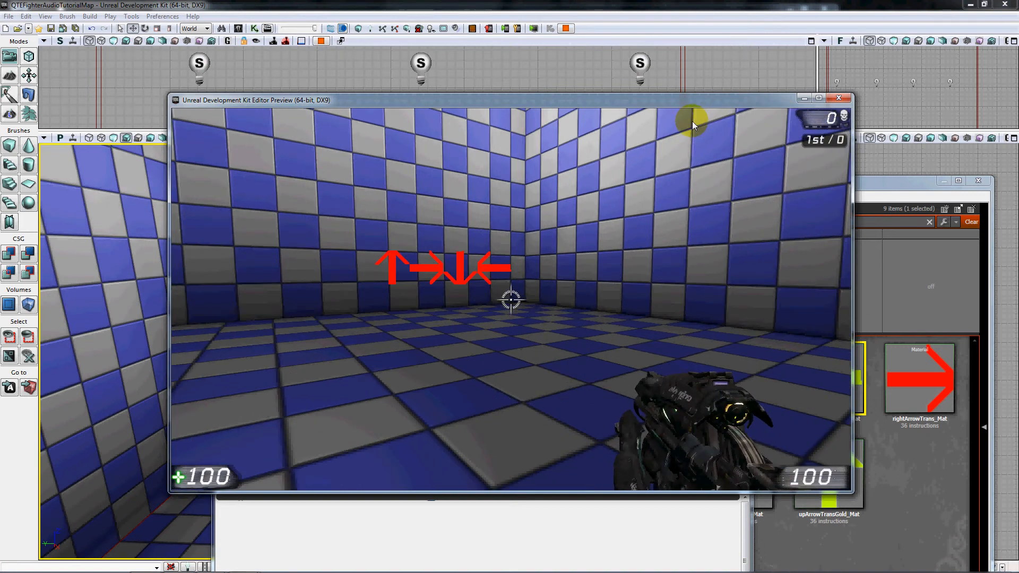
{"action": "key", "text": "Right"}
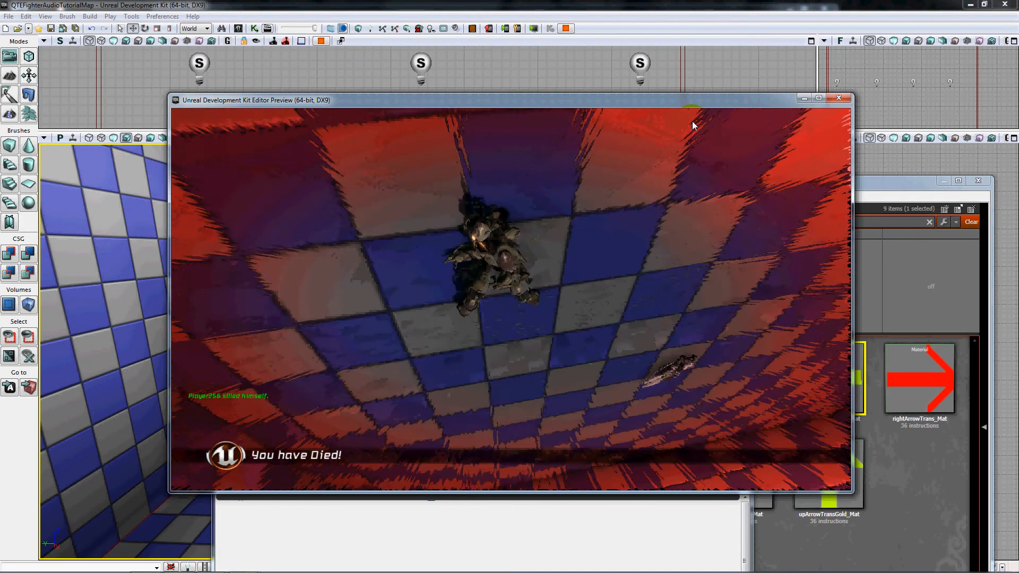
{"action": "left_click", "coordinate": [692, 122]}
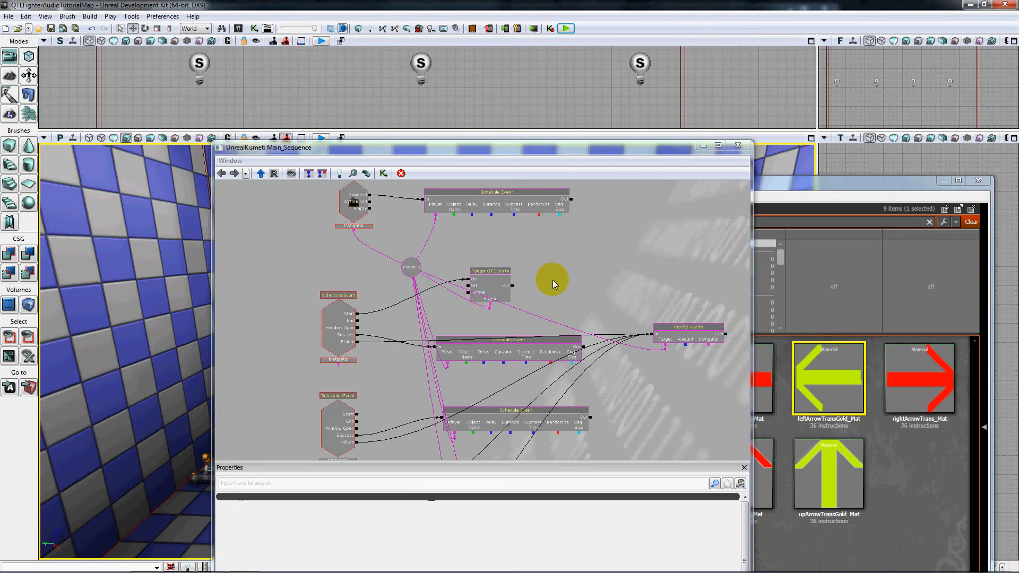
Select the uppermost Schedule Event action and examine its success Materials, image size, Randomize and sequence Size properties.
{"action": "left_click_drag", "start_coordinate": [615, 258], "coordinate": [577, 292]}
{"action": "left_click", "coordinate": [457, 237]}
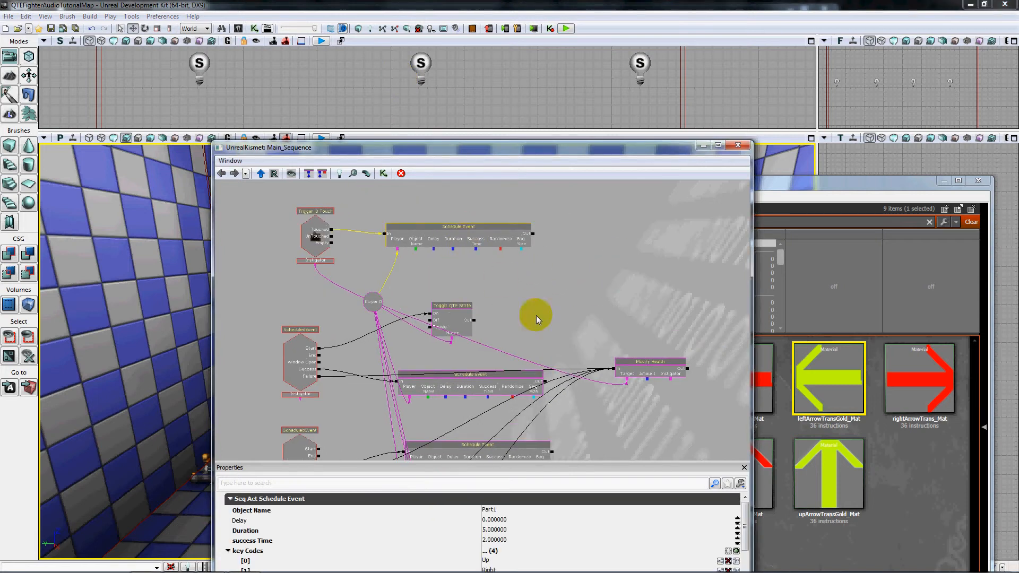
{"action": "left_click_drag", "start_coordinate": [617, 151], "coordinate": [585, 72]}
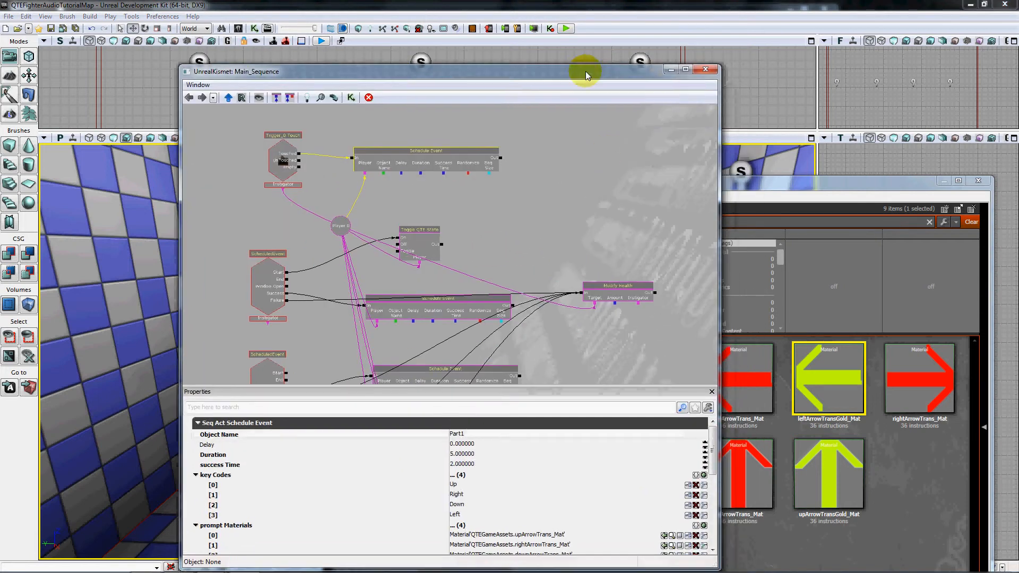
{"action": "left_click_drag", "start_coordinate": [713, 443], "coordinate": [717, 494]}
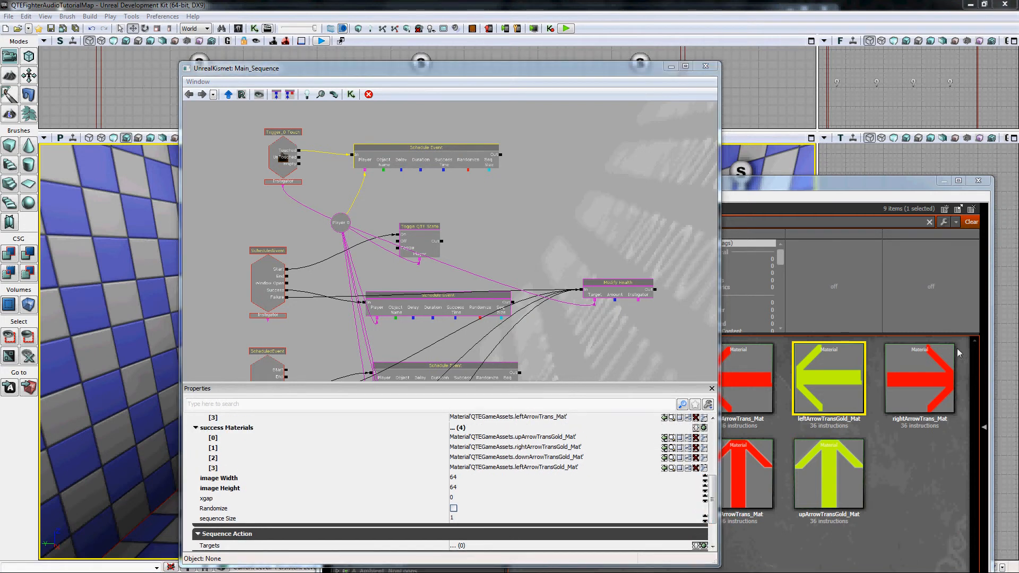
{"action": "left_click_drag", "start_coordinate": [828, 378], "coordinate": [559, 445]}
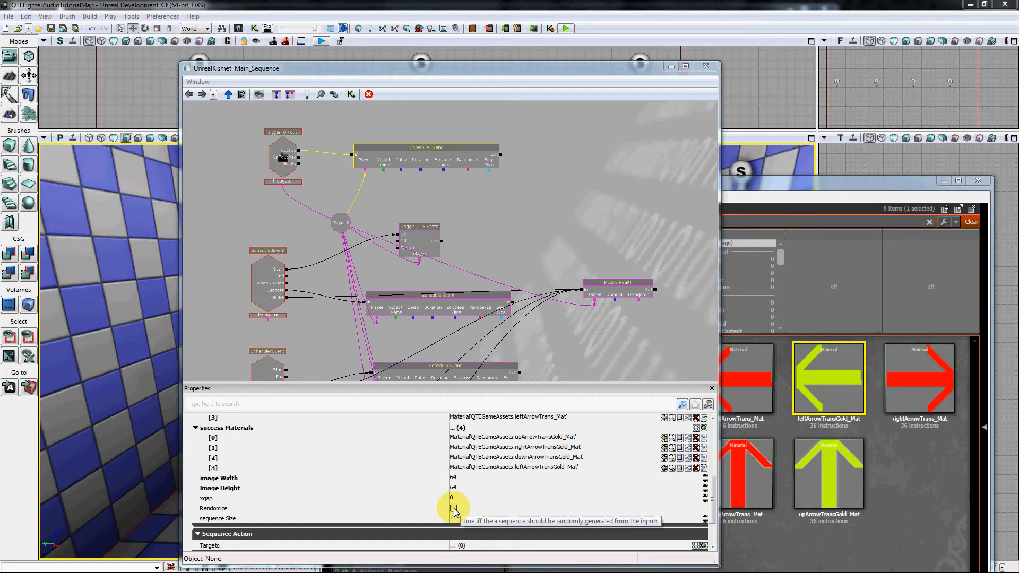
Set the Part1 Schedule Event's xgap to 32 and its success Time to 3.
{"action": "mouse_move", "coordinate": [713, 502]}
{"action": "left_mouse_down"}
{"action": "mouse_move", "coordinate": [713, 460]}
{"action": "mouse_move", "coordinate": [713, 507]}
{"action": "left_mouse_up"}
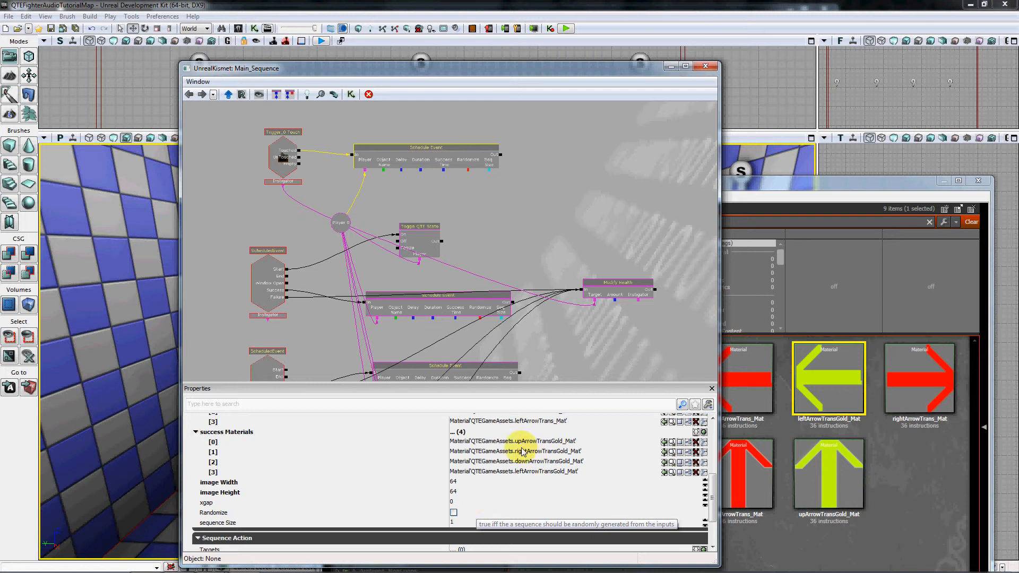
{"action": "left_click", "coordinate": [462, 501]}
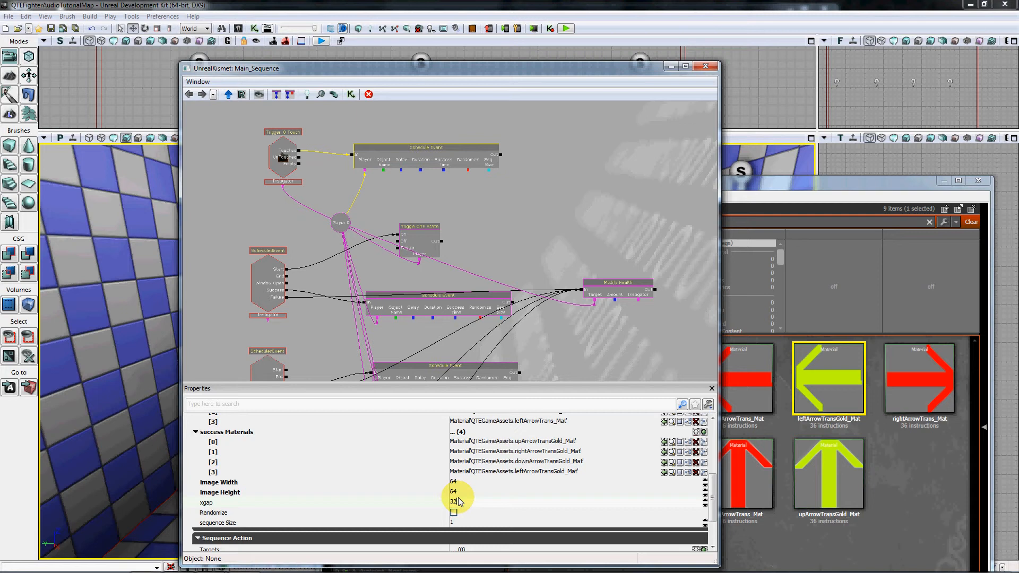
{"action": "key", "text": "Return"}
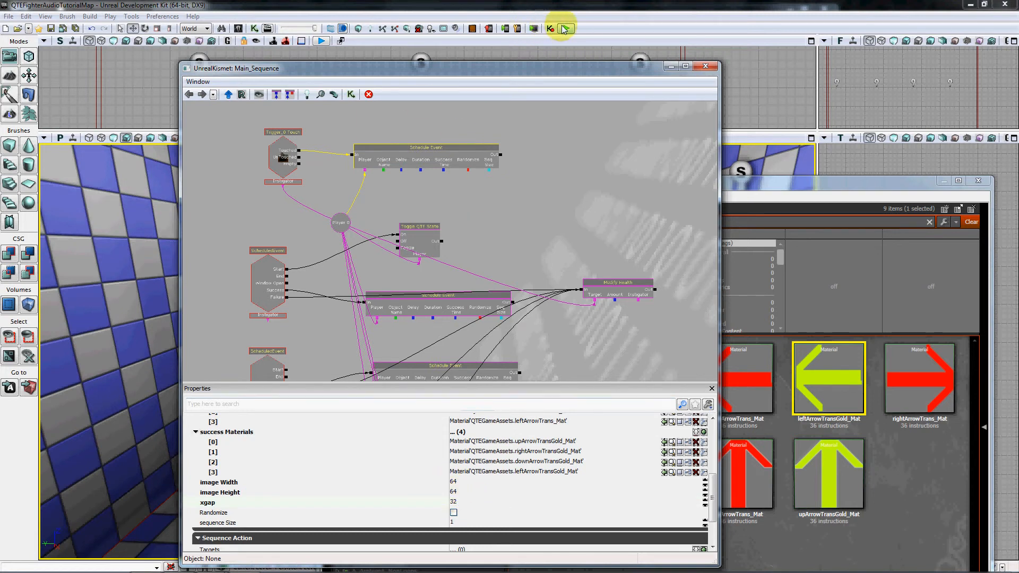
{"action": "left_click", "coordinate": [448, 159]}
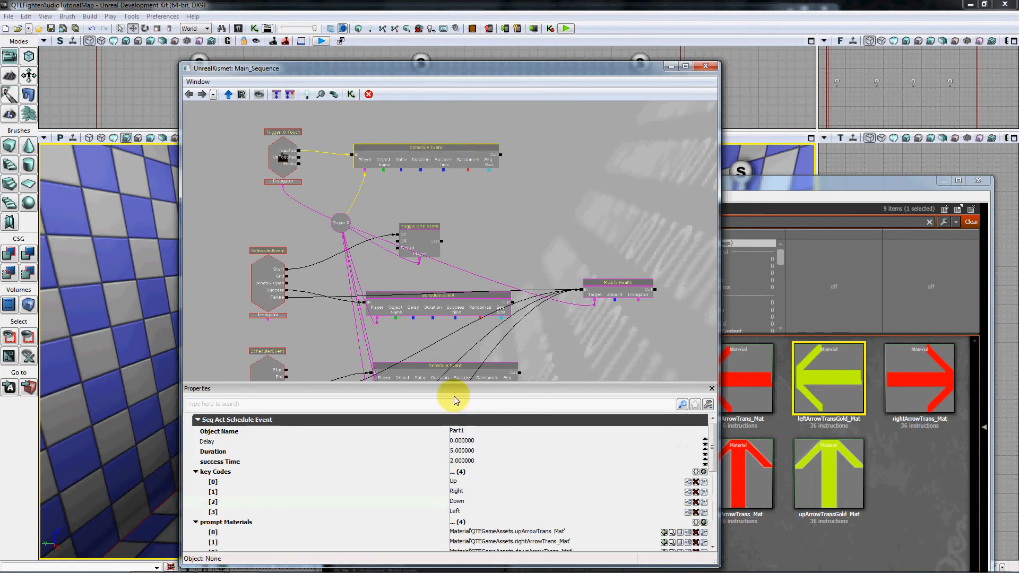
{"action": "left_click", "coordinate": [465, 461]}
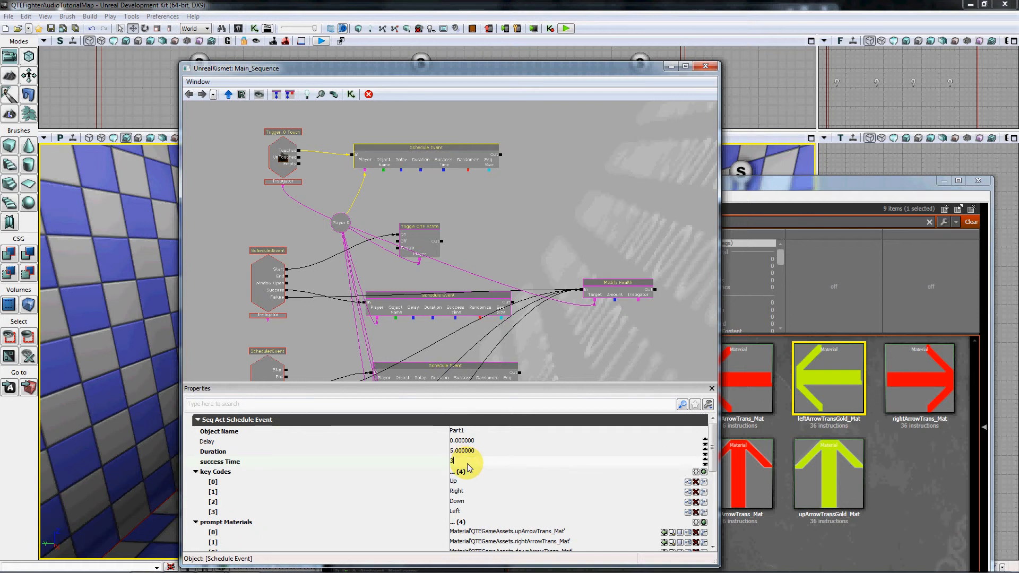
Set success Time to 3 on the Part2, Part3 and Part4 Schedule Event actions.
{"action": "left_click", "coordinate": [440, 307]}
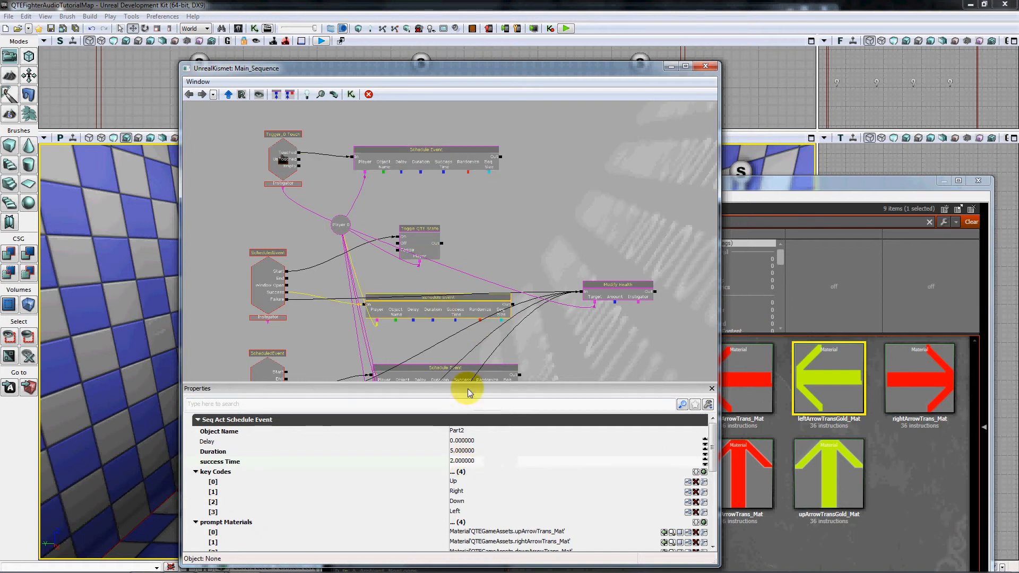
{"action": "left_click", "coordinate": [476, 461]}
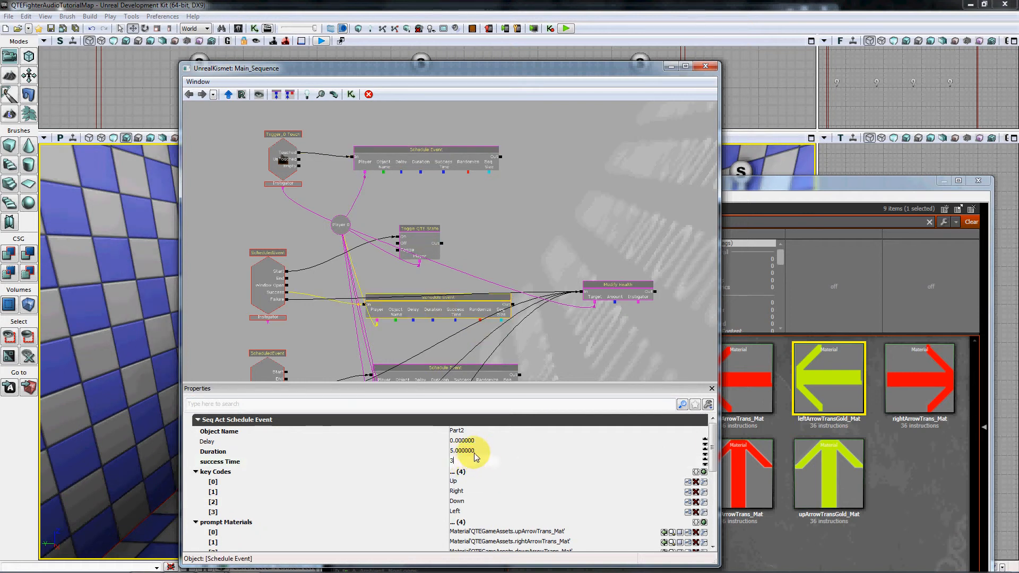
{"action": "key", "text": "Return"}
{"action": "left_click_drag", "start_coordinate": [612, 343], "coordinate": [624, 214]}
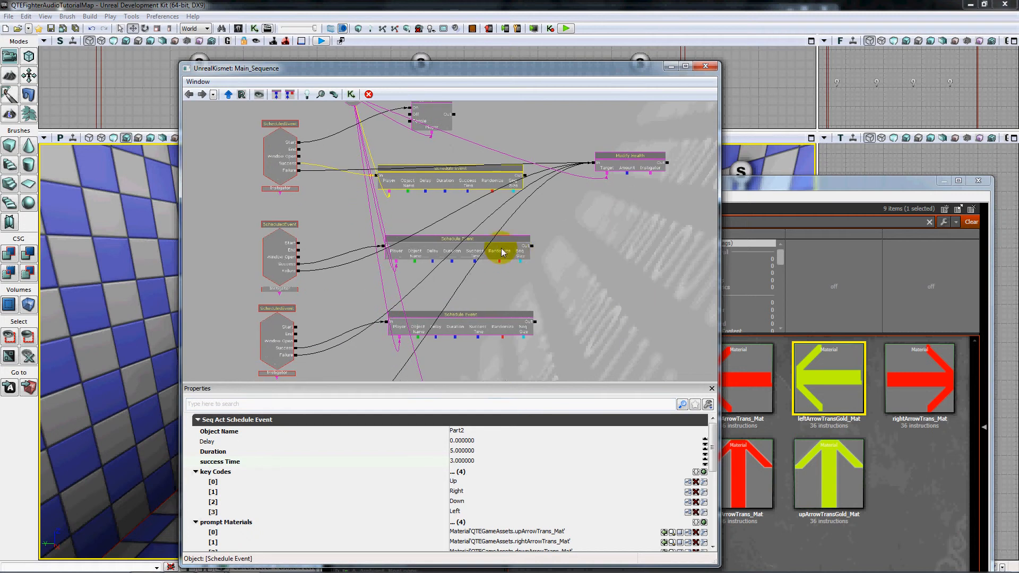
{"action": "left_click", "coordinate": [503, 252]}
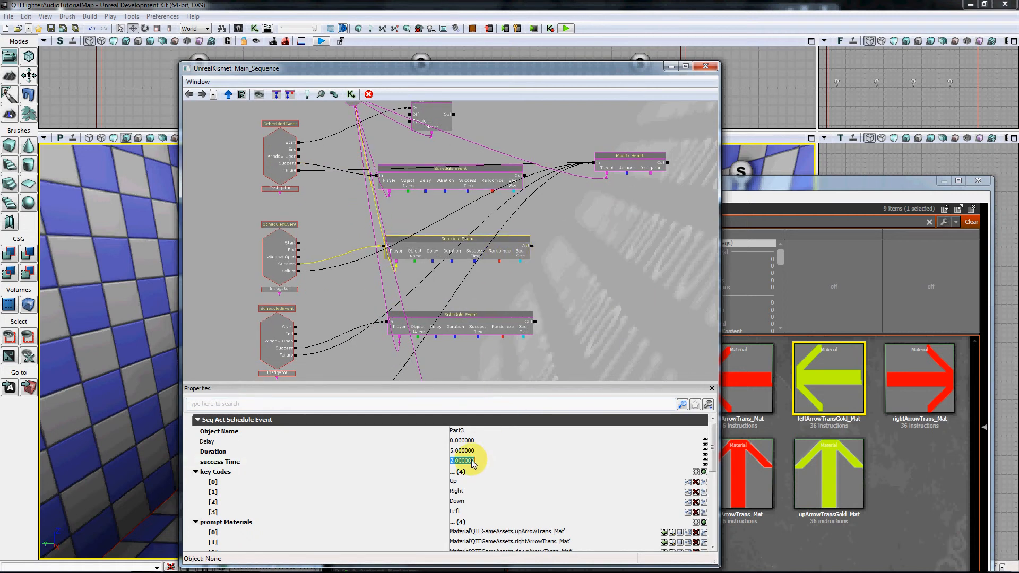
{"action": "key", "text": "Return"}
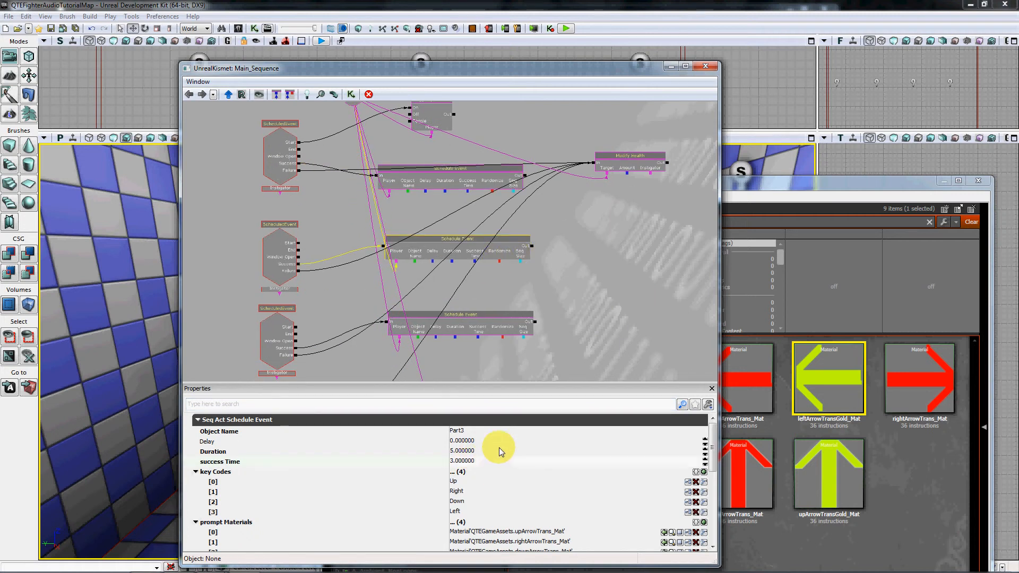
{"action": "left_click", "coordinate": [478, 322]}
{"action": "left_click_drag", "start_coordinate": [526, 382], "coordinate": [530, 411]}
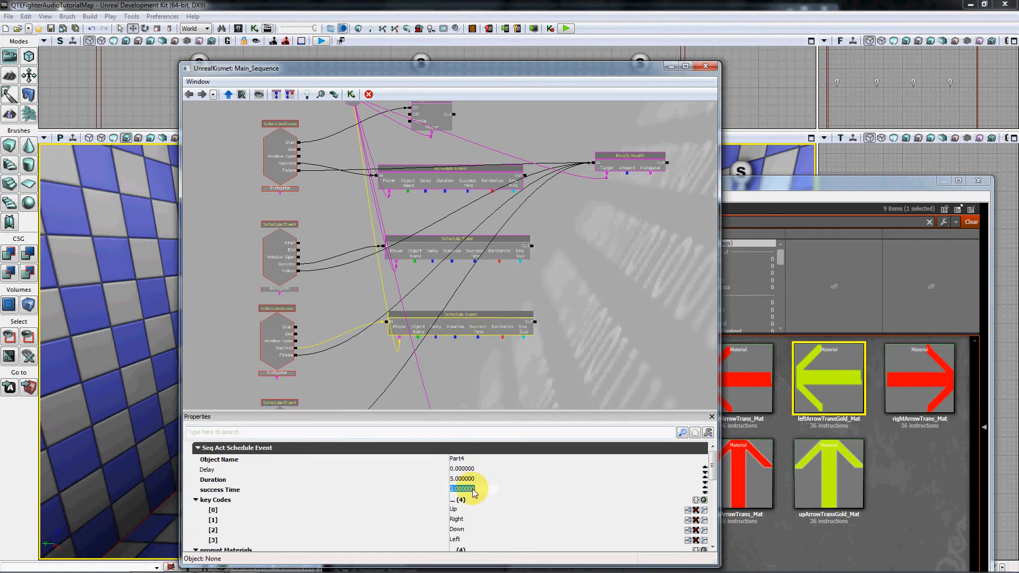
{"action": "type", "text": "3"}
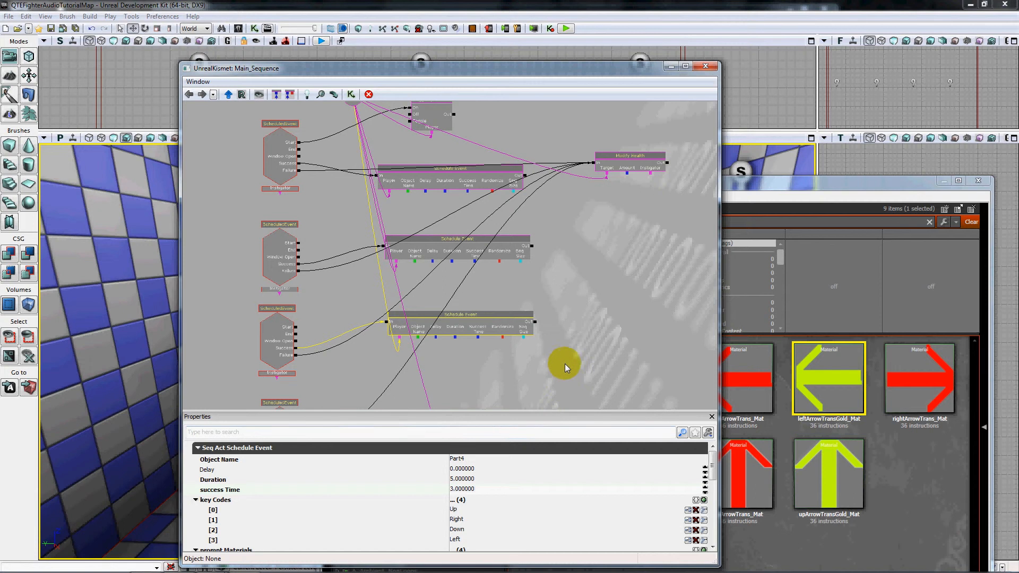
Play the level in the editor preview, enter the up, right, down, left sequence for each part, and exit the preview.
{"action": "left_click_drag", "start_coordinate": [565, 364], "coordinate": [597, 250]}
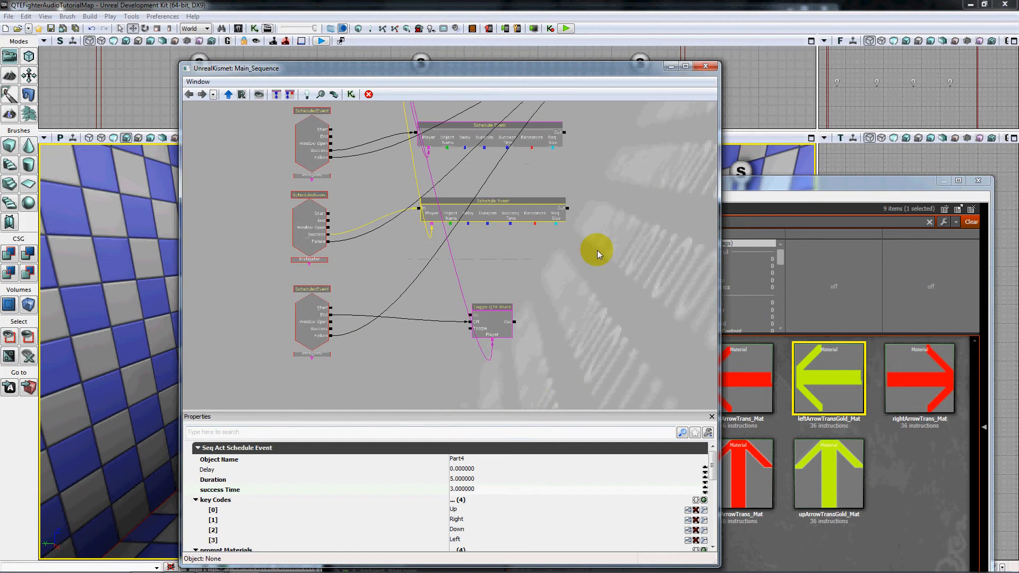
{"action": "left_click", "coordinate": [564, 28]}
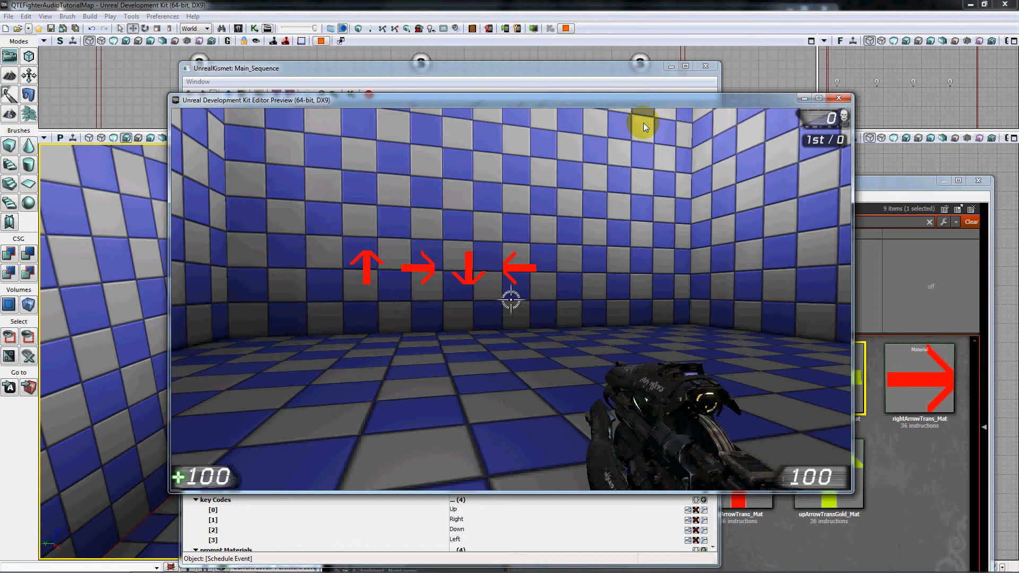
{"action": "key", "text": "Right"}
{"action": "key", "text": "Down"}
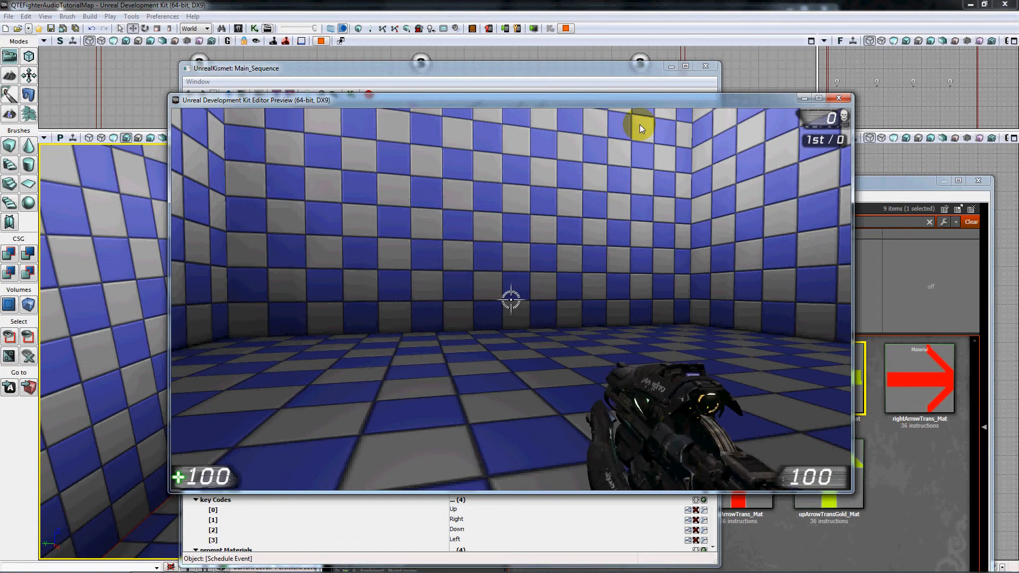
{"action": "key", "text": "Right"}
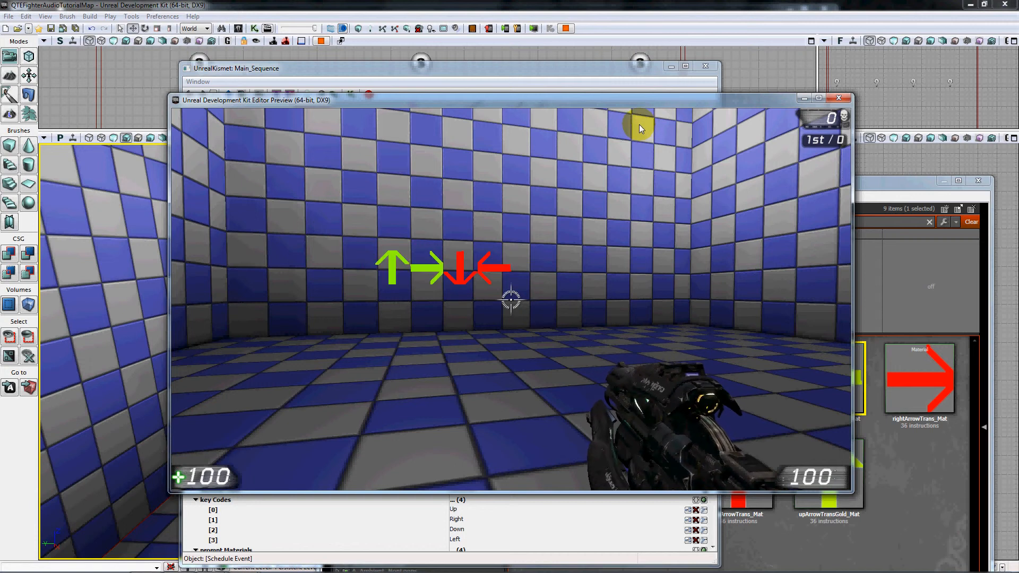
{"action": "key", "text": "Down"}
{"action": "key", "text": "Left"}
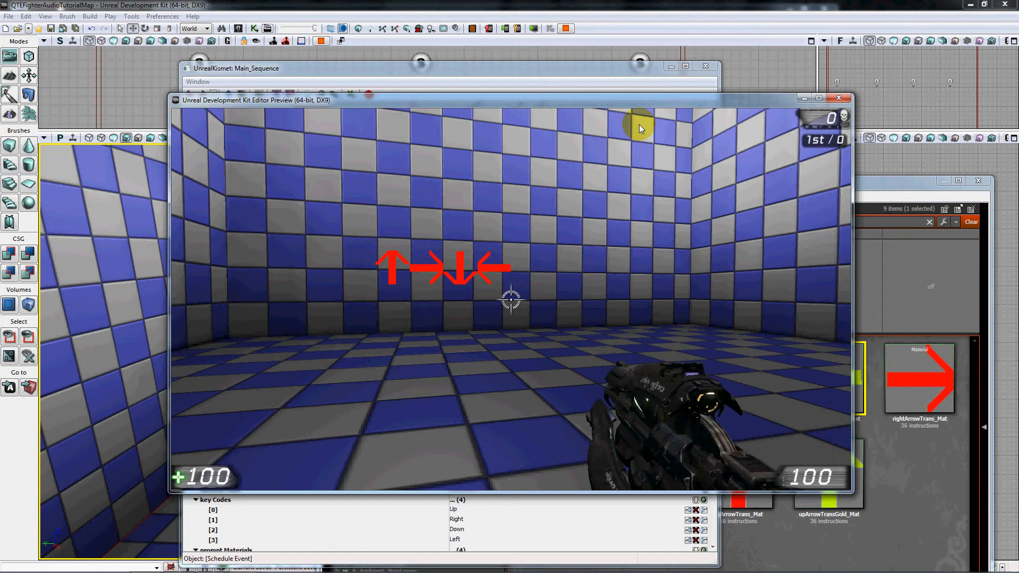
{"action": "key", "text": "Up"}
{"action": "key", "text": "Right"}
{"action": "key", "text": "Down"}
{"action": "key", "text": "Left"}
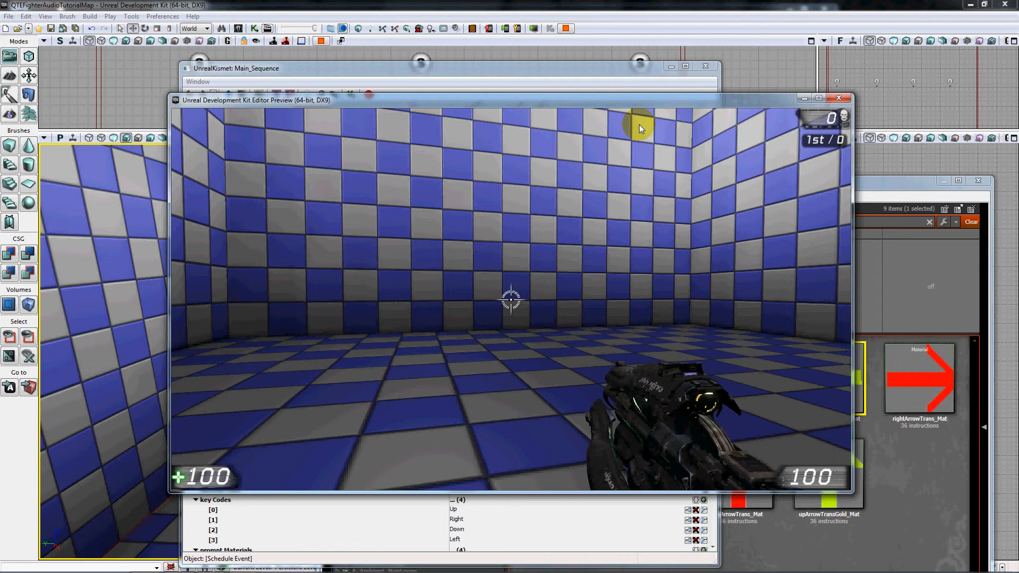
{"action": "key", "text": "Up"}
{"action": "key", "text": "Right"}
{"action": "key", "text": "Down"}
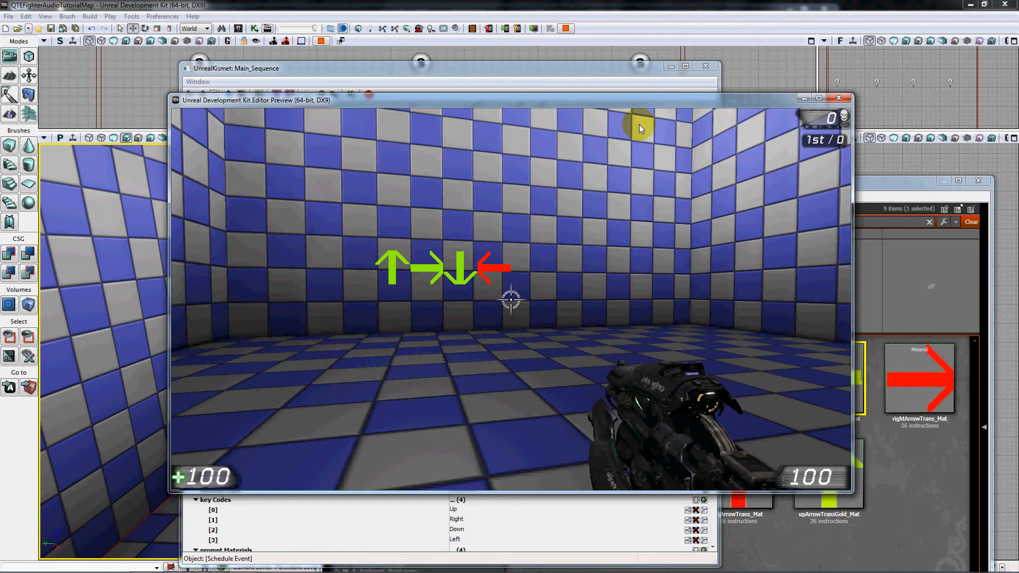
{"action": "key", "text": "Left"}
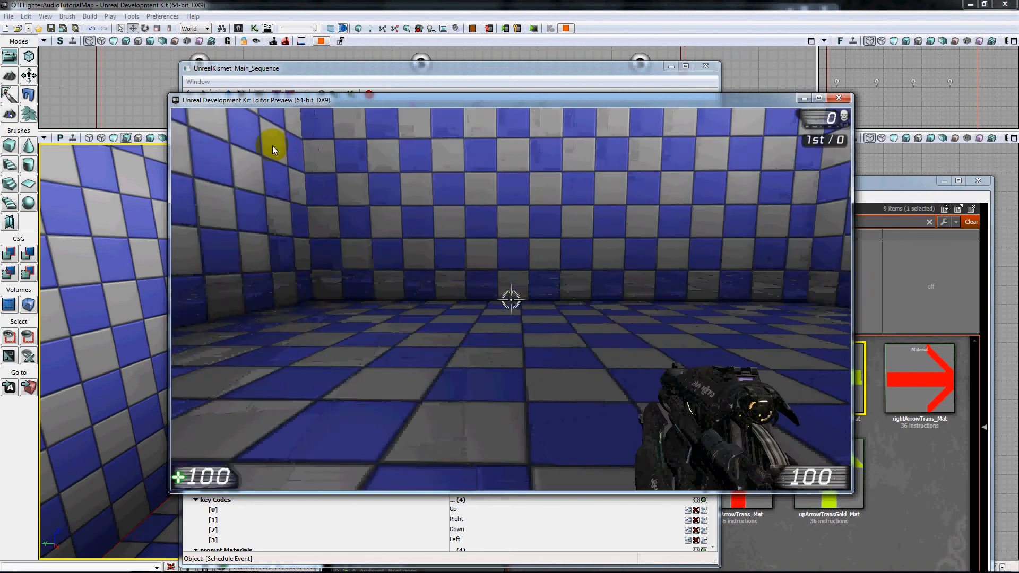
{"action": "key", "text": "Escape"}
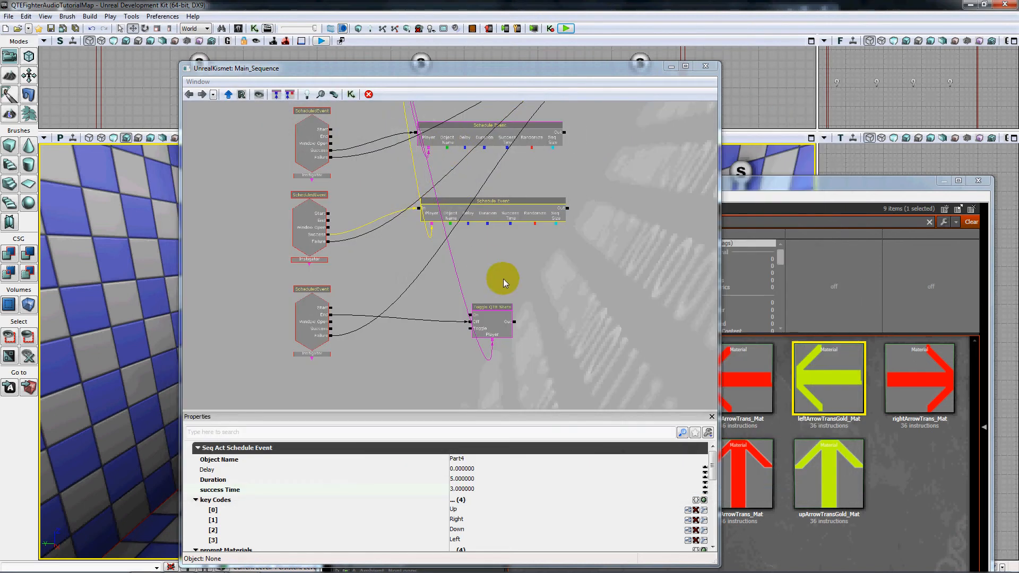
Set xgap to 32 on the Part2, Part3 and Part4 Schedule Event actions.
{"action": "left_click_drag", "start_coordinate": [571, 320], "coordinate": [552, 348]}
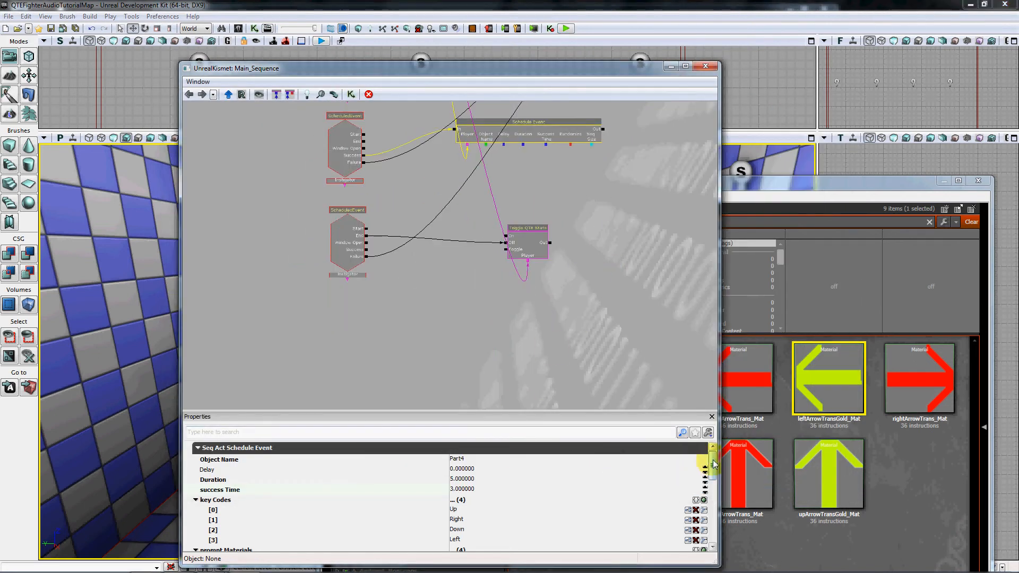
{"action": "left_click_drag", "start_coordinate": [713, 459], "coordinate": [614, 220]}
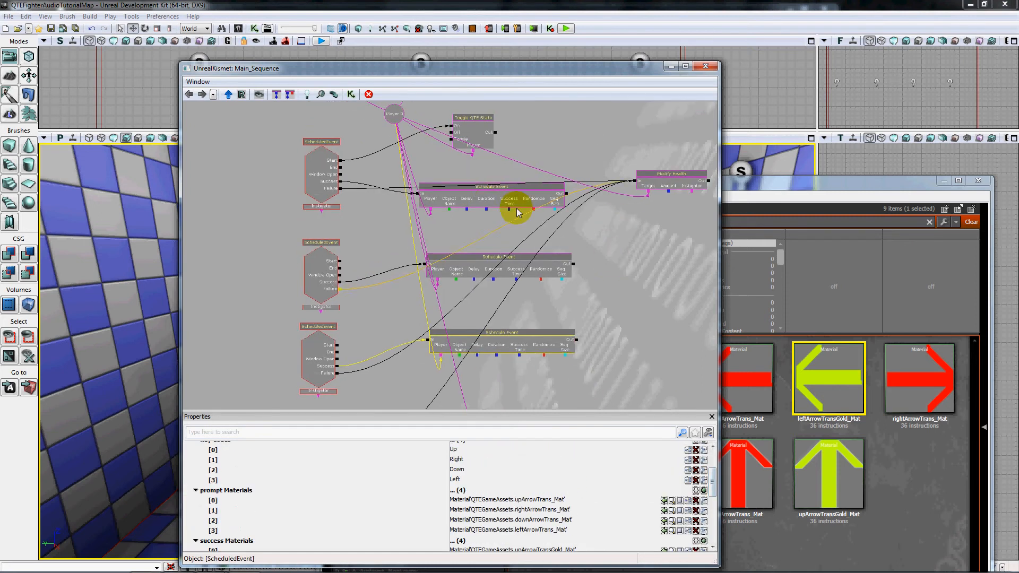
{"action": "left_click", "coordinate": [491, 202]}
{"action": "scroll", "coordinate": [711, 475], "scroll_direction": "down", "scroll_amount": 5}
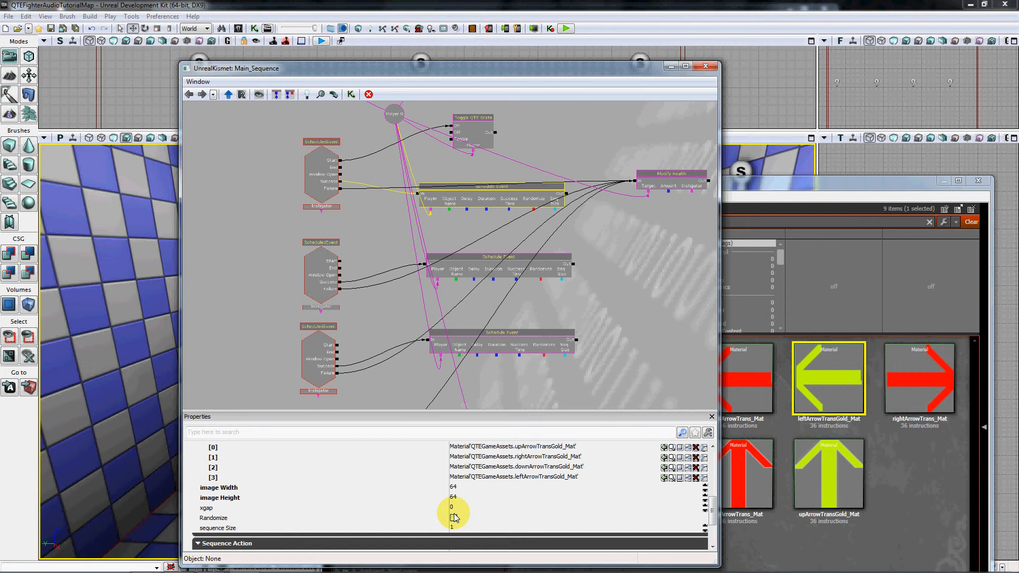
{"action": "left_click", "coordinate": [500, 261]}
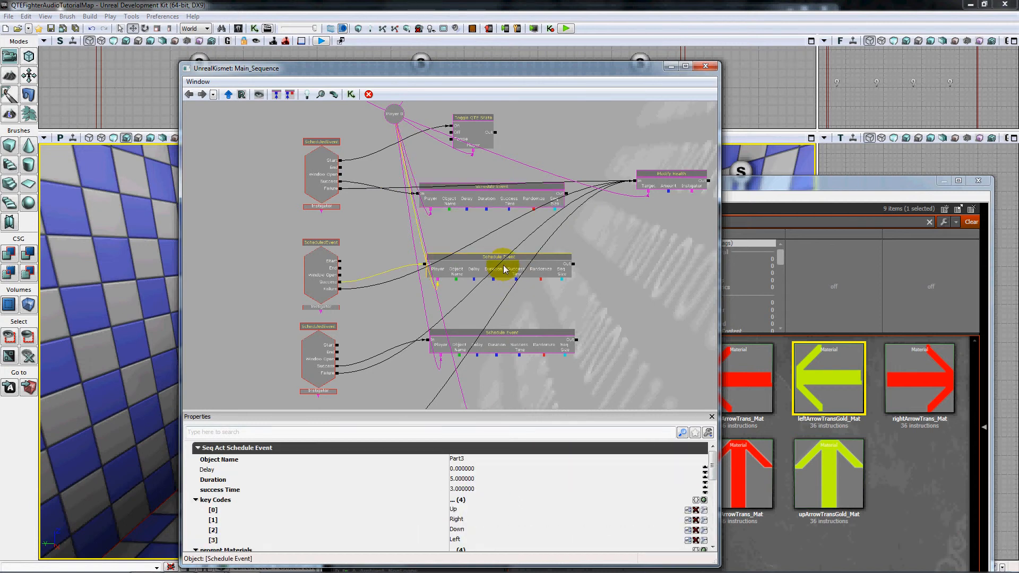
{"action": "left_click_drag", "start_coordinate": [710, 465], "coordinate": [710, 511]}
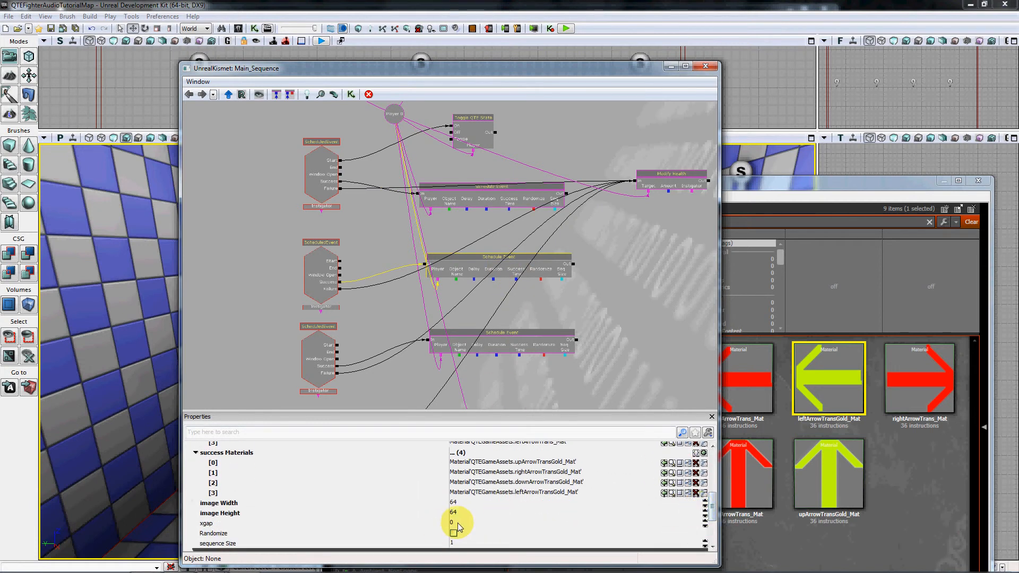
{"action": "left_click", "coordinate": [519, 343]}
{"action": "left_click_drag", "start_coordinate": [711, 471], "coordinate": [713, 512]}
{"action": "left_click", "coordinate": [453, 517]}
{"action": "type", "text": "32"}
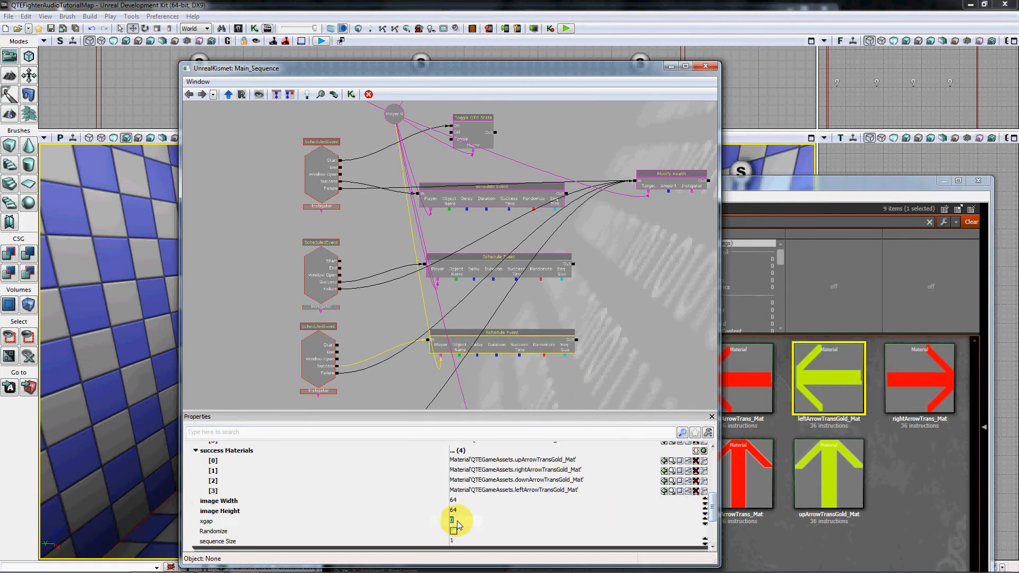
{"action": "key", "text": "Return"}
Enable Randomize on the Part1 Schedule Event action.
{"action": "mouse_move", "coordinate": [614, 360]}
{"action": "left_mouse_down"}
{"action": "mouse_move", "coordinate": [615, 347]}
{"action": "mouse_move", "coordinate": [606, 349]}
{"action": "left_mouse_up"}
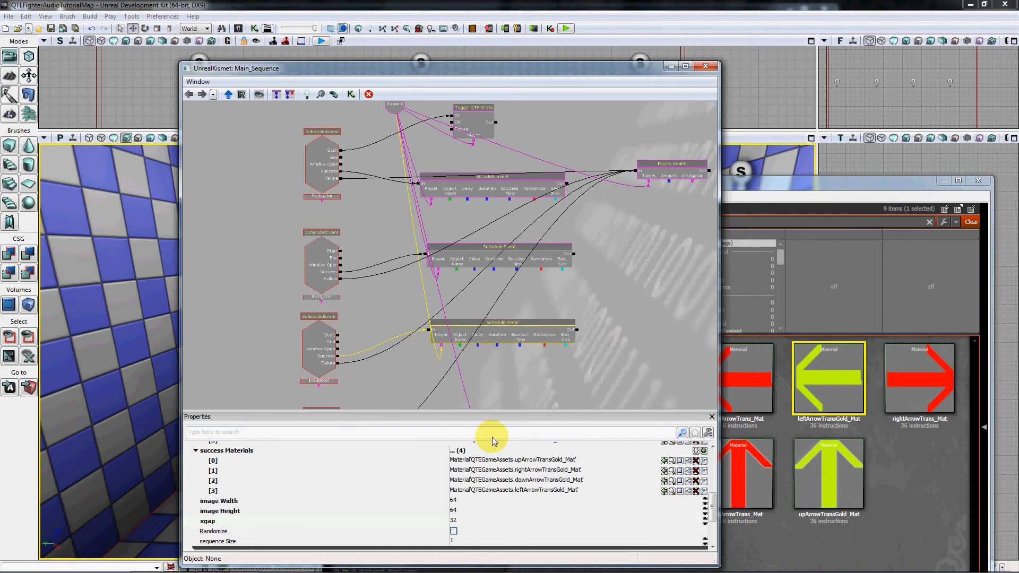
{"action": "left_click_drag", "start_coordinate": [559, 204], "coordinate": [573, 266]}
{"action": "left_click", "coordinate": [474, 206]}
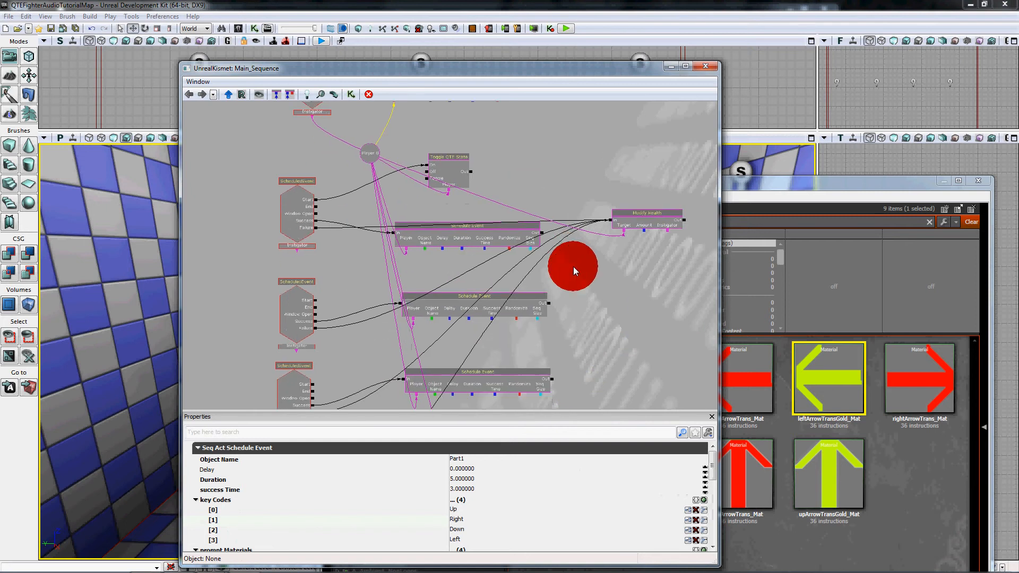
{"action": "left_click_drag", "start_coordinate": [706, 467], "coordinate": [700, 509]}
{"action": "left_click", "coordinate": [453, 506]}
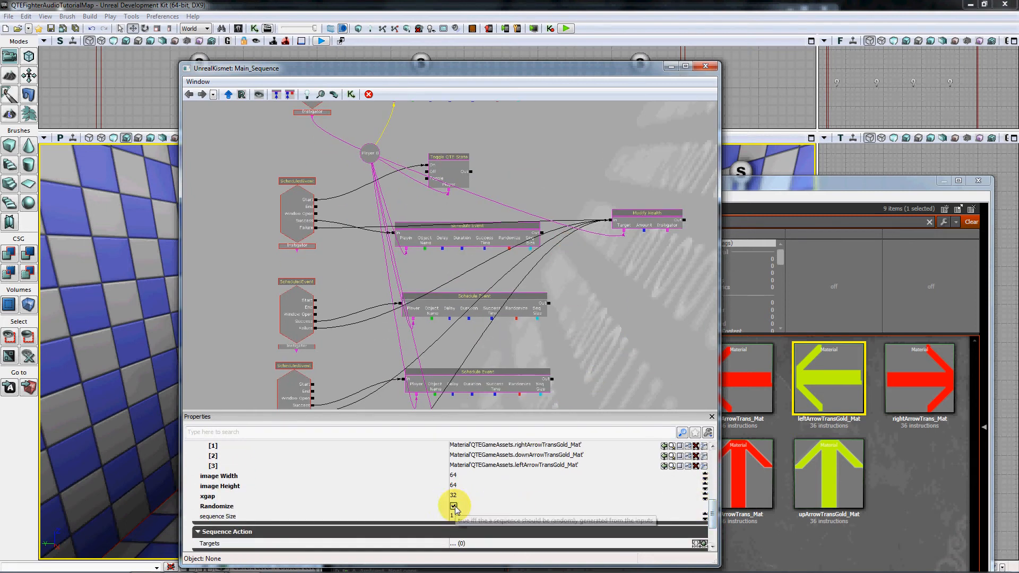
Play the level in the editor preview, enter the up, right, down, left sequence, and exit the preview.
{"action": "left_click", "coordinate": [566, 30]}
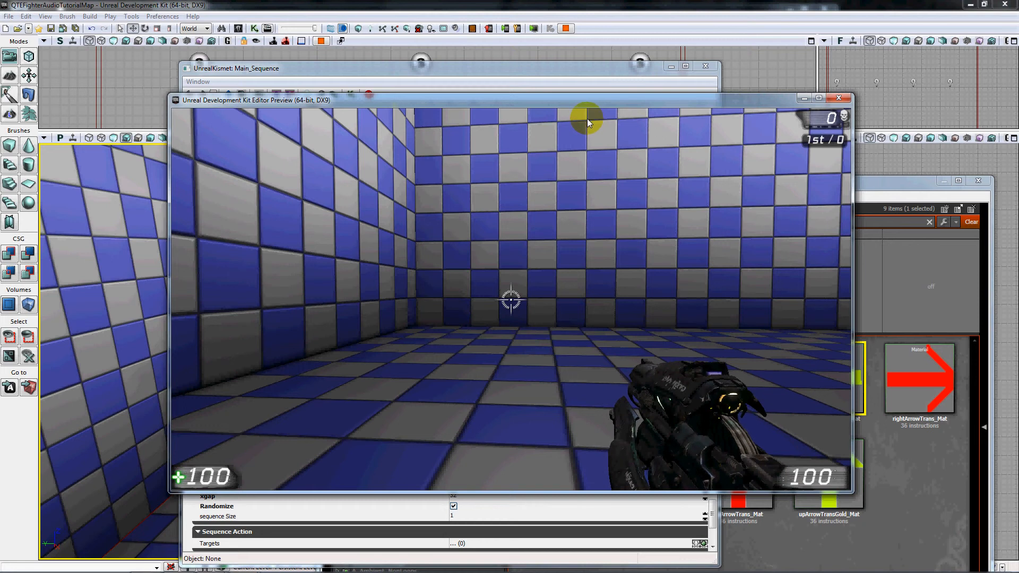
{"action": "key", "text": "Up"}
{"action": "key", "text": "Right"}
{"action": "key", "text": "Down"}
{"action": "key", "text": "Left"}
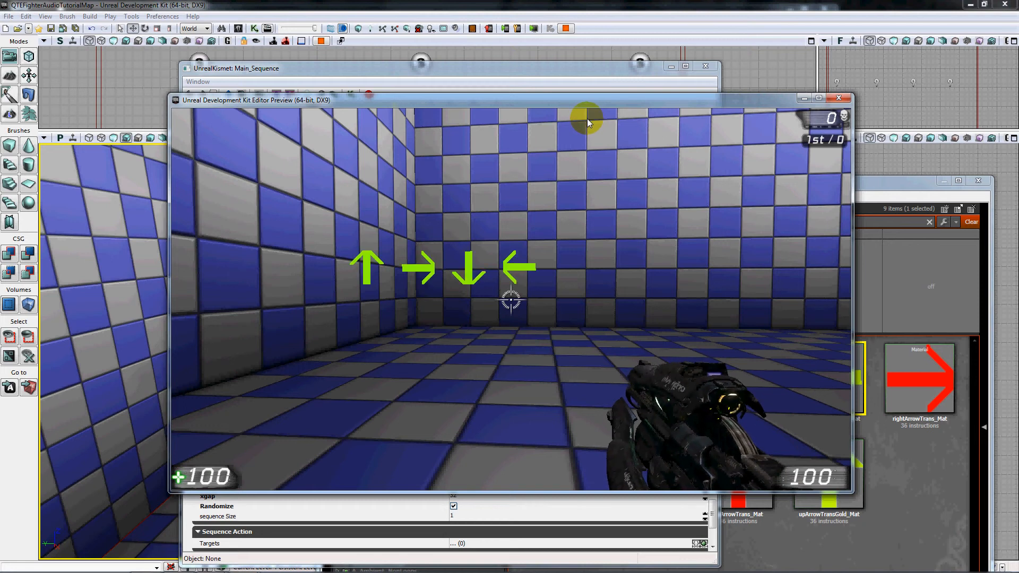
{"action": "key", "text": "Escape"}
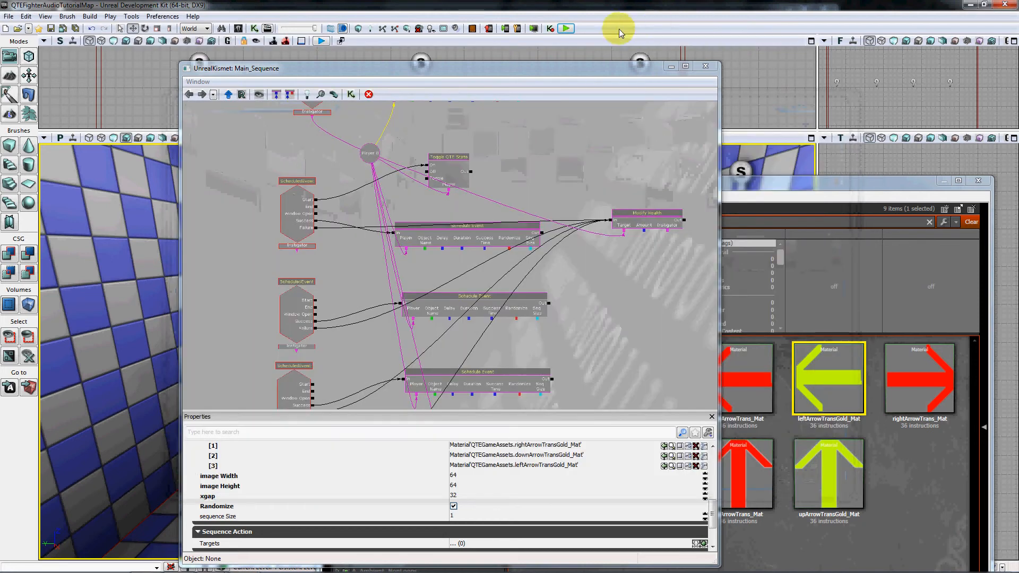
Replay the level, walk forward to trigger the event, answer the single left-arrow prompt, and exit the preview.
{"action": "left_click", "coordinate": [567, 29]}
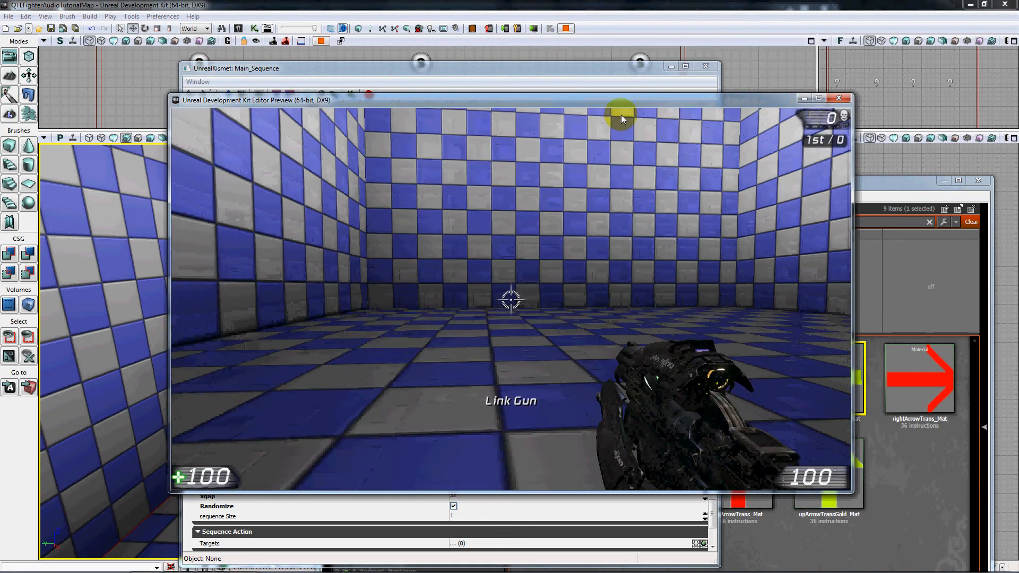
{"action": "key", "text": "w"}
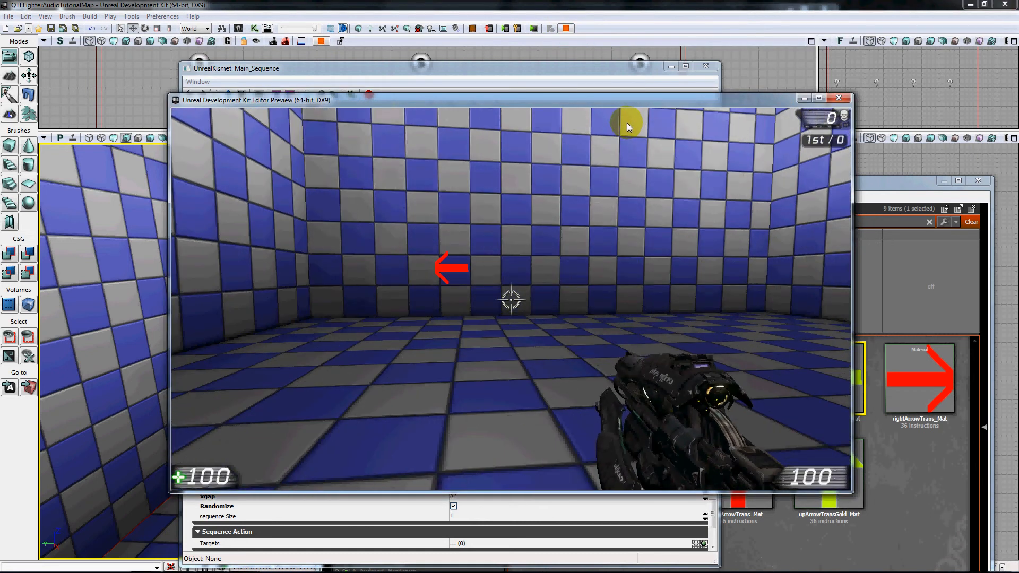
{"action": "key", "text": "Left"}
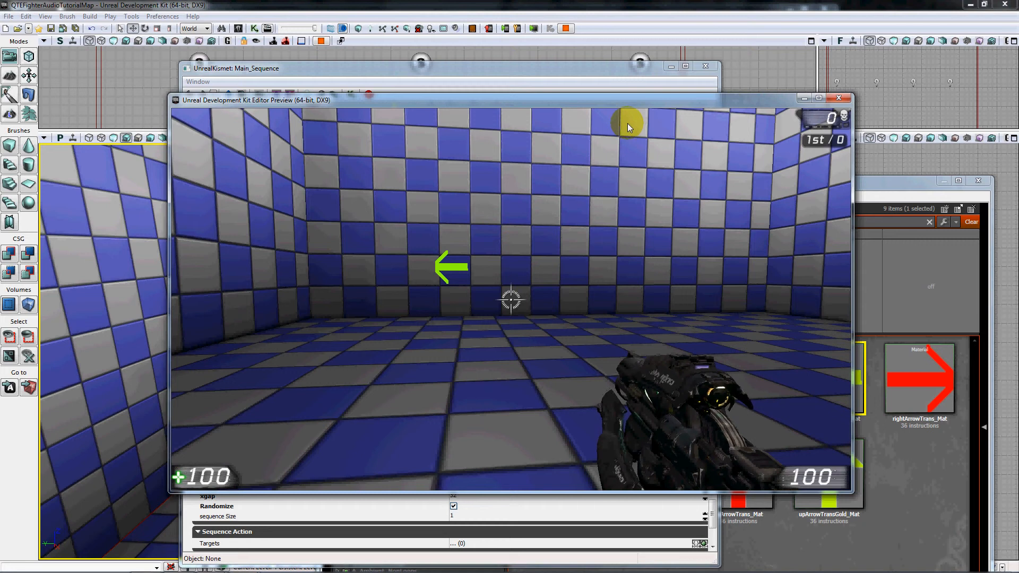
{"action": "key", "text": "Escape"}
Set sequence Size to 7 on the Part1 Schedule Event action.
{"action": "left_click_drag", "start_coordinate": [601, 324], "coordinate": [592, 289]}
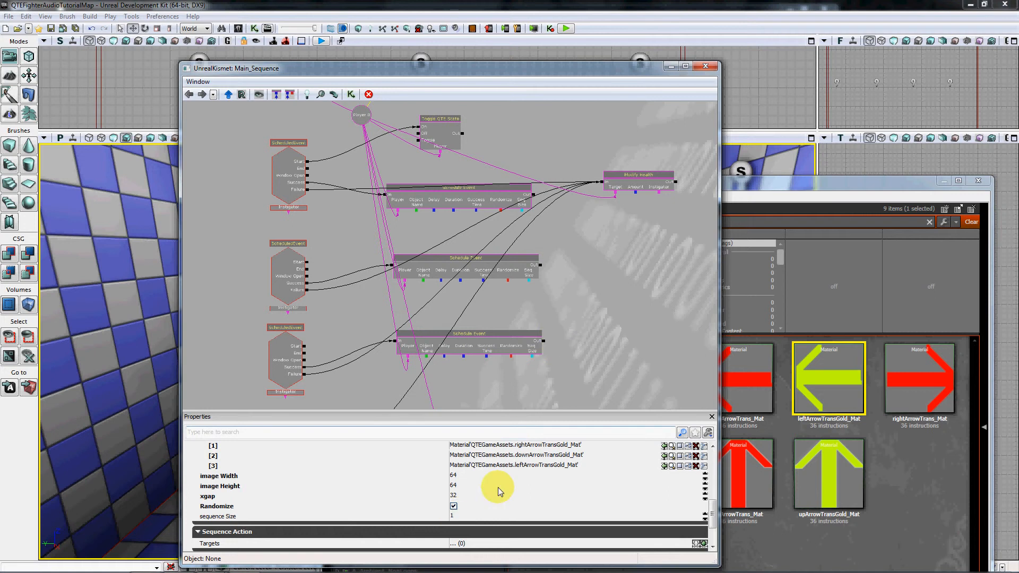
{"action": "left_click", "coordinate": [461, 514]}
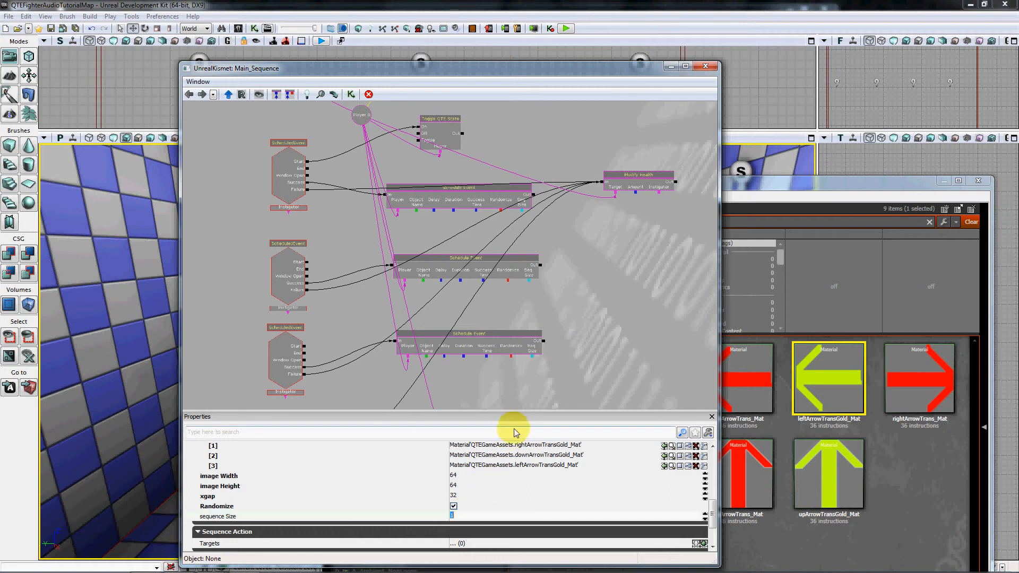
{"action": "type", "text": "7"}
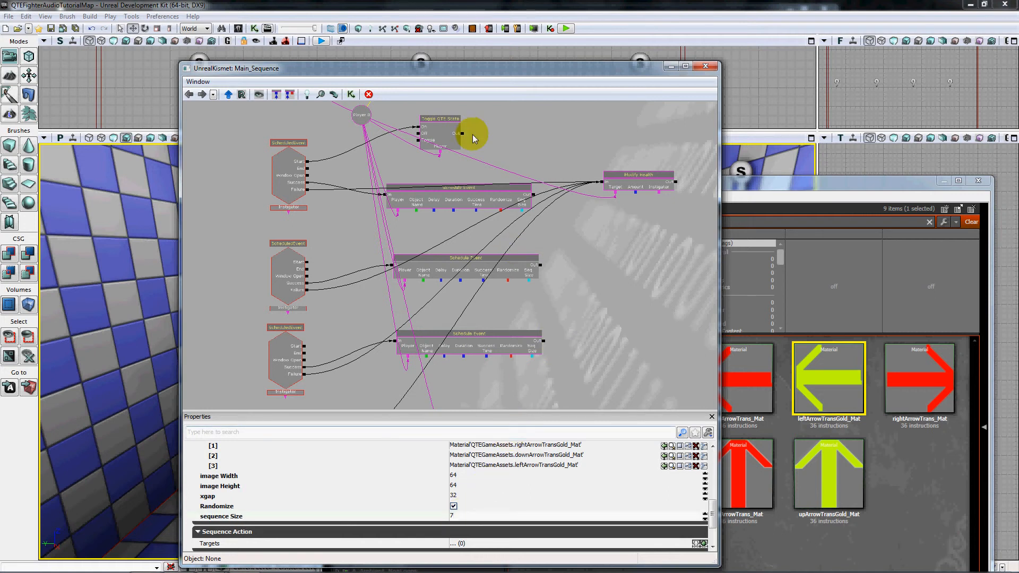
{"action": "mouse_move", "coordinate": [510, 136]}
{"action": "left_mouse_down"}
{"action": "mouse_move", "coordinate": [512, 180]}
{"action": "mouse_move", "coordinate": [514, 145]}
{"action": "left_mouse_up"}
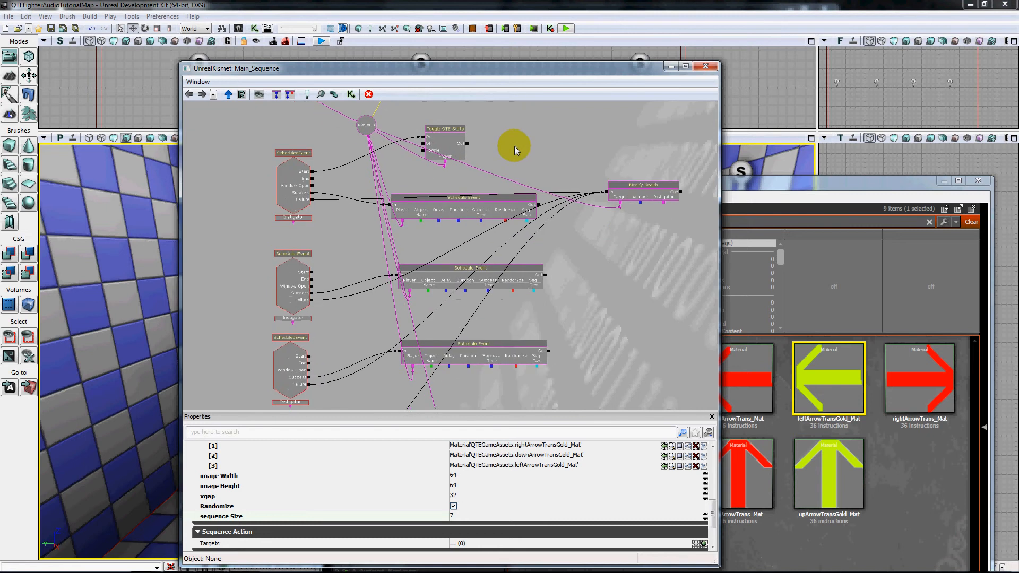
Set success Time to 5 on the Part1 Schedule Event action.
{"action": "left_click_drag", "start_coordinate": [713, 519], "coordinate": [715, 475]}
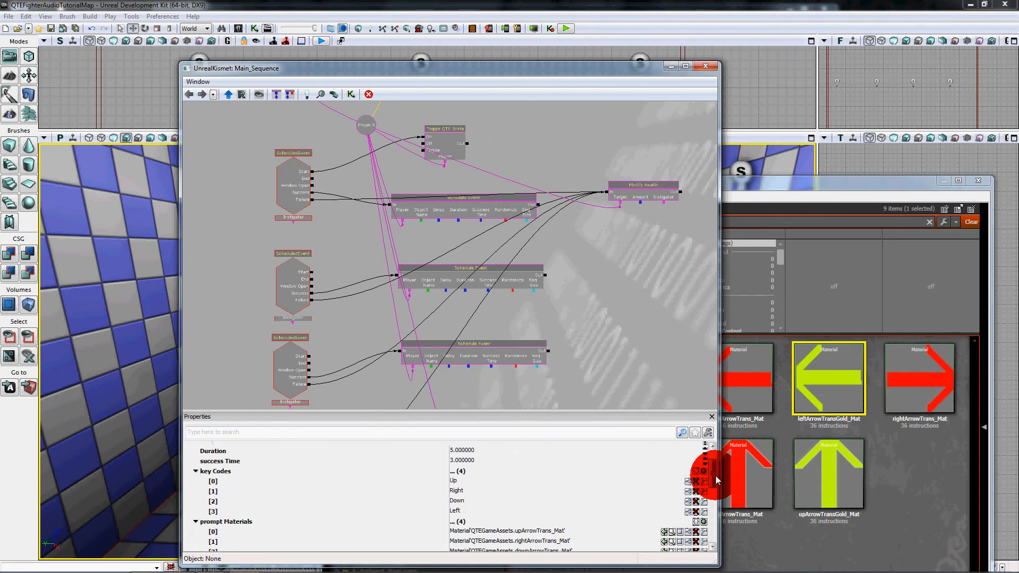
{"action": "left_click", "coordinate": [478, 470]}
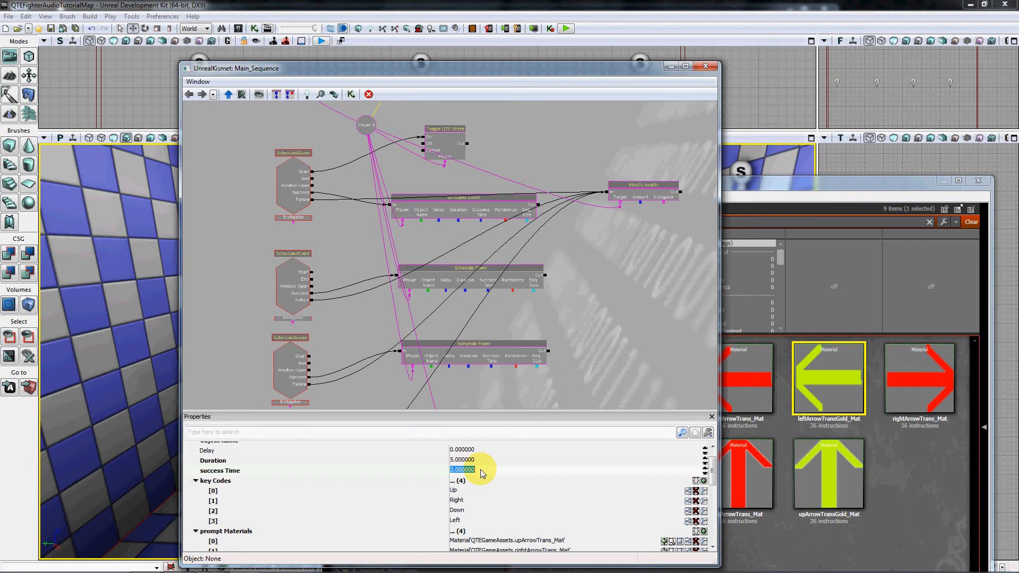
{"action": "type", "text": "6"}
{"action": "key", "text": "BackSpace"}
{"action": "type", "text": "5"}
{"action": "key", "text": "Return"}
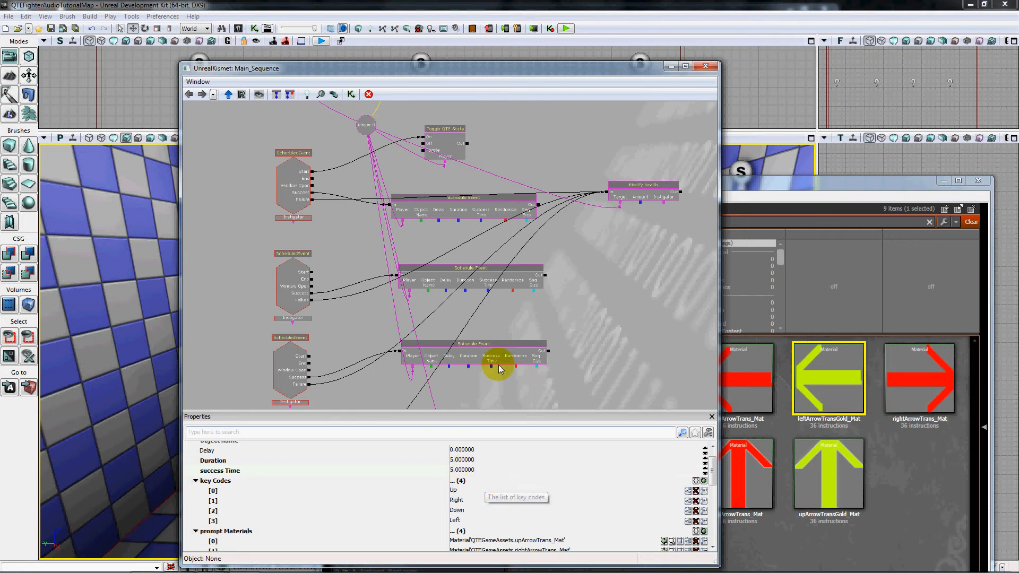
Play the level in the editor preview, try to answer the randomized seven-arrow prompt, and exit the preview.
{"action": "left_click", "coordinate": [565, 28]}
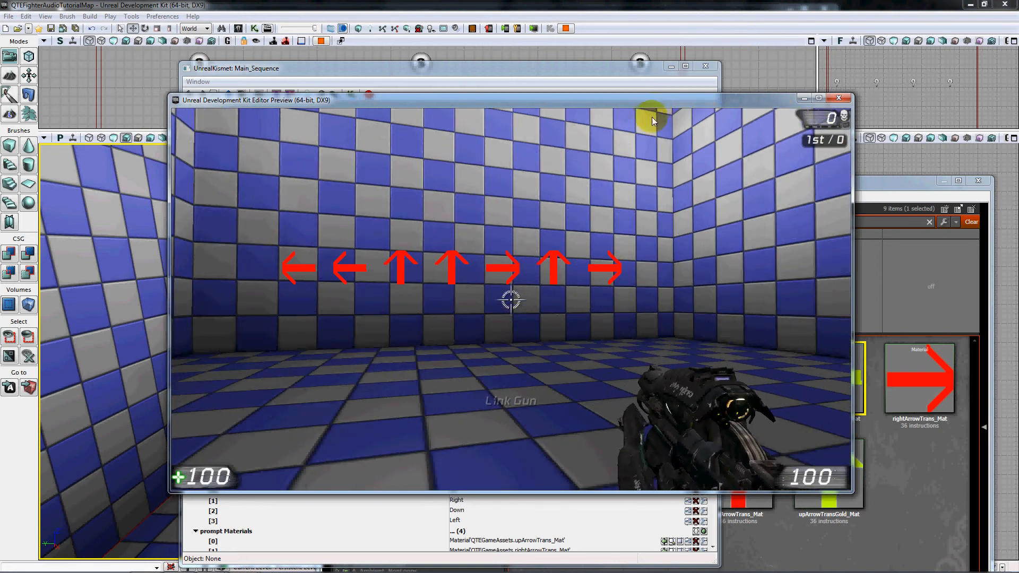
{"action": "key", "text": "Up"}
{"action": "key", "text": "Up"}
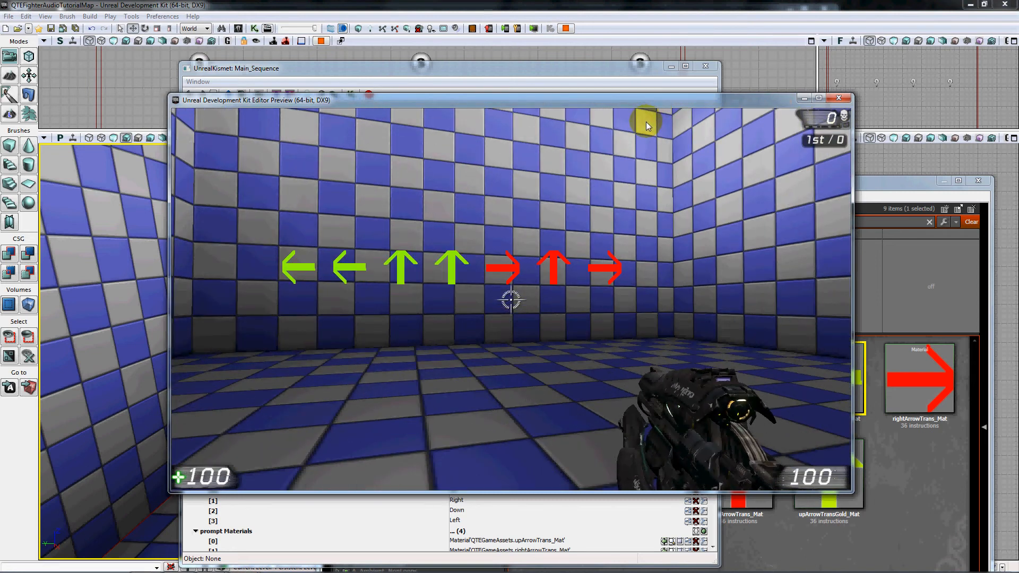
{"action": "key", "text": "Right"}
{"action": "key", "text": "Up"}
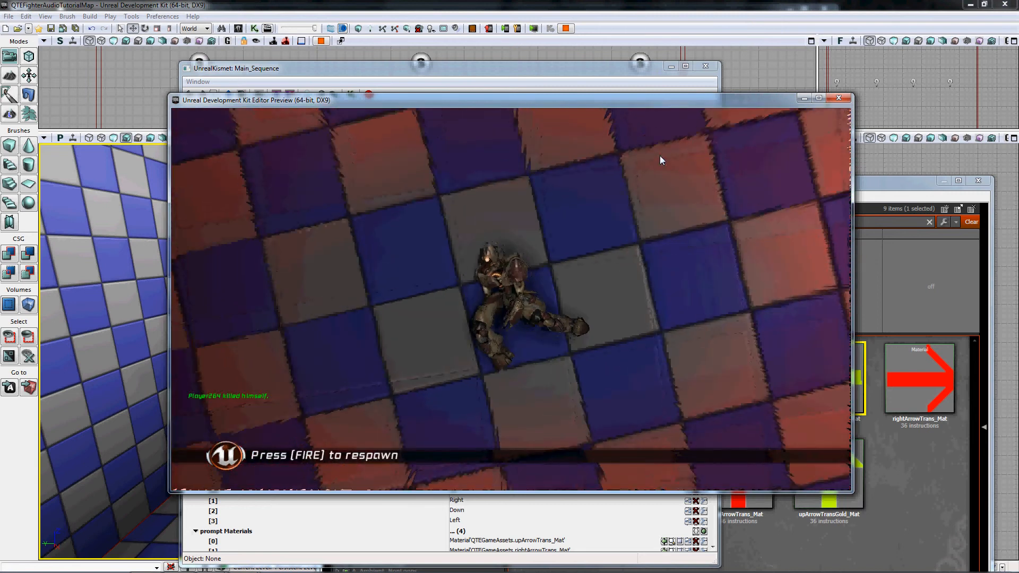
{"action": "left_click", "coordinate": [660, 158]}
{"action": "key", "text": "Escape"}
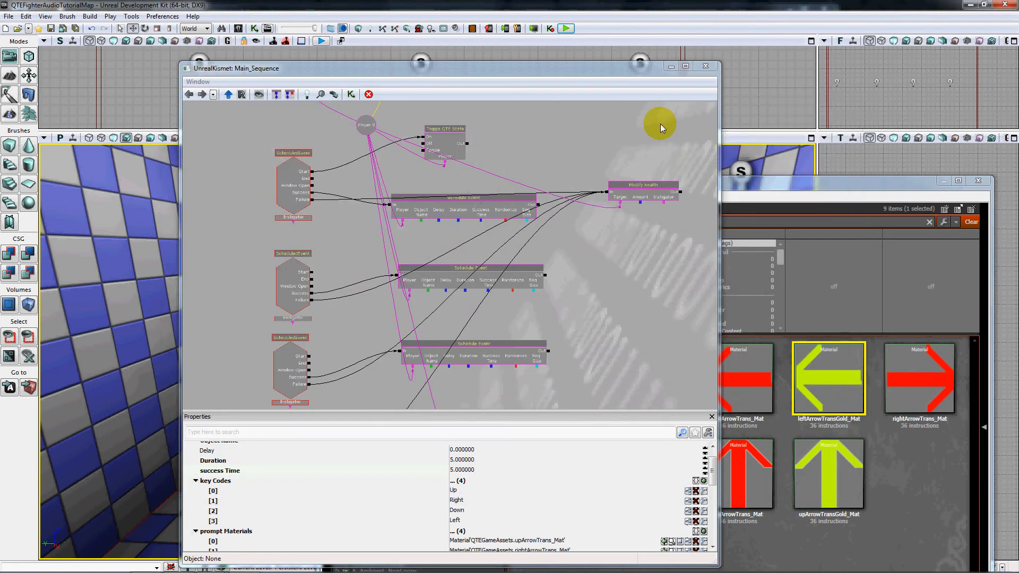
Replay the level, walk forward to trigger another random seven-arrow sequence for inspection, and exit the preview.
{"action": "left_click", "coordinate": [566, 28]}
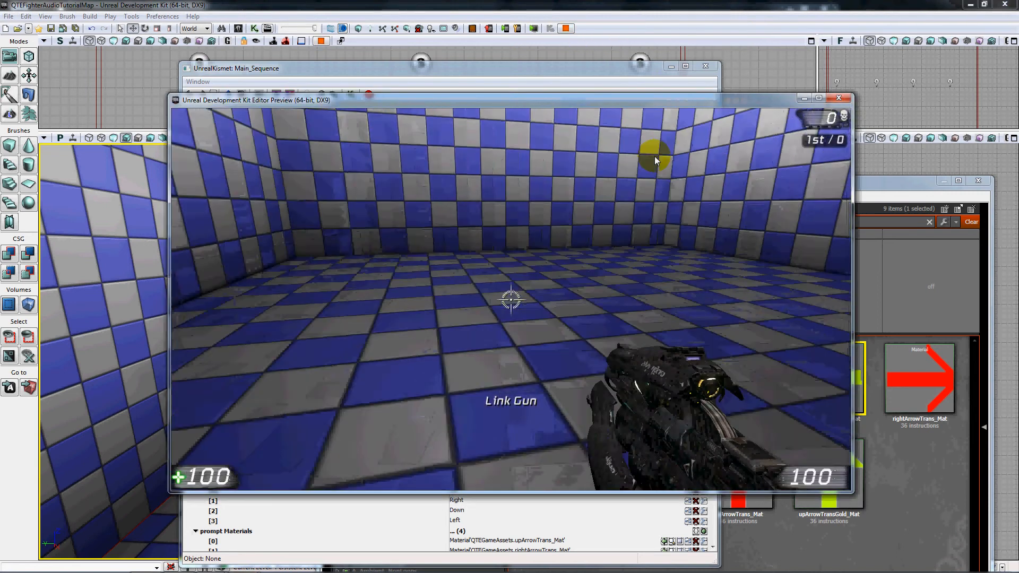
{"action": "key", "text": "w"}
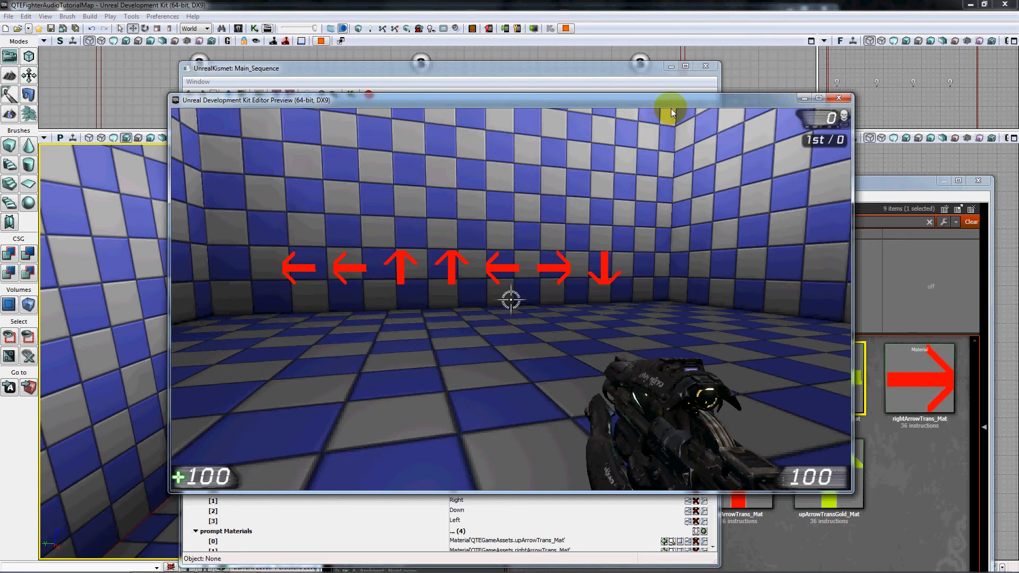
{"action": "key", "text": "Escape"}
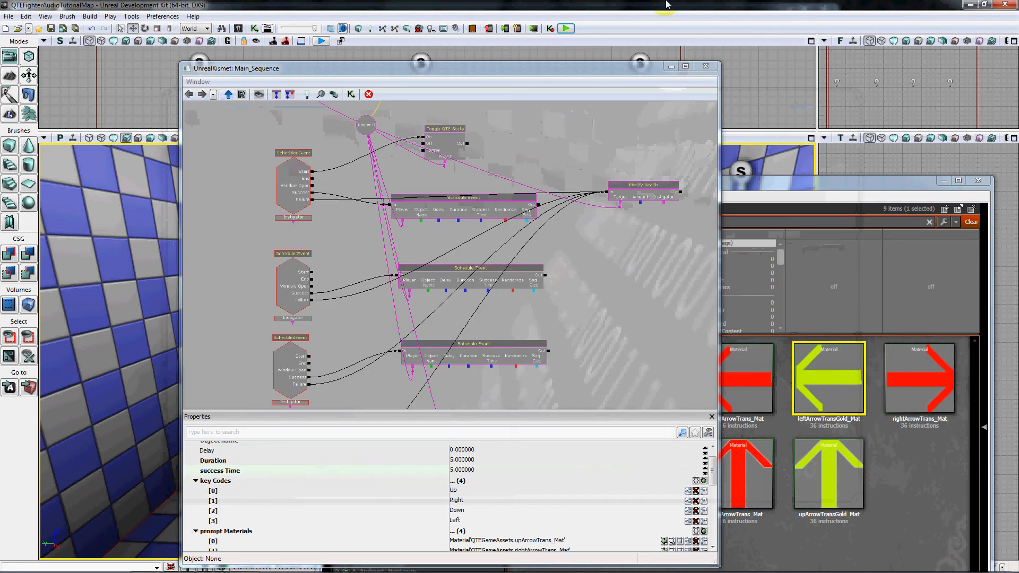
Run the preview again, enter right, left, left at the start of the random seven-arrow prompt, and exit.
{"action": "left_click", "coordinate": [567, 29]}
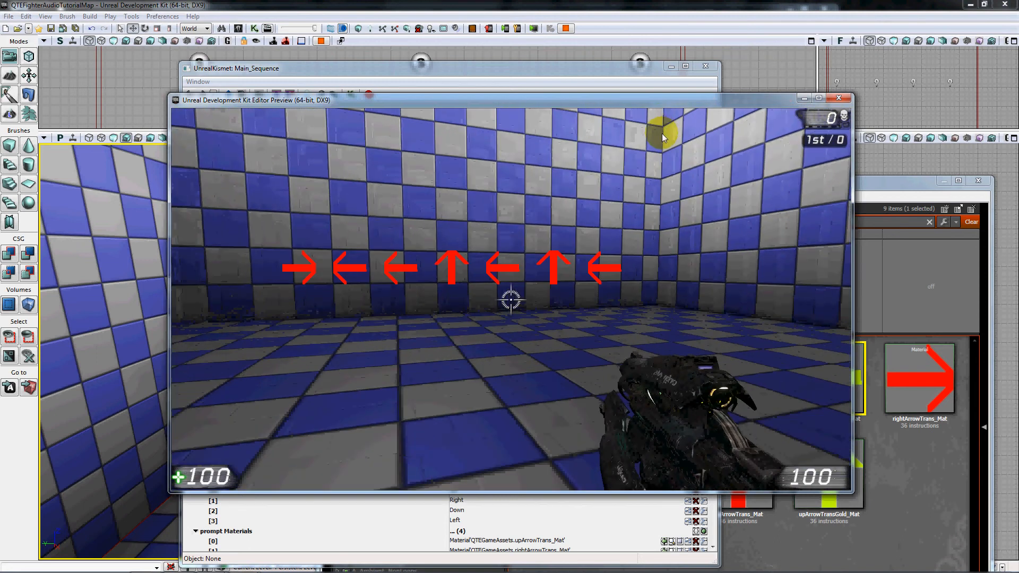
{"action": "key", "text": "Right"}
{"action": "key", "text": "Left"}
{"action": "key", "text": "Left"}
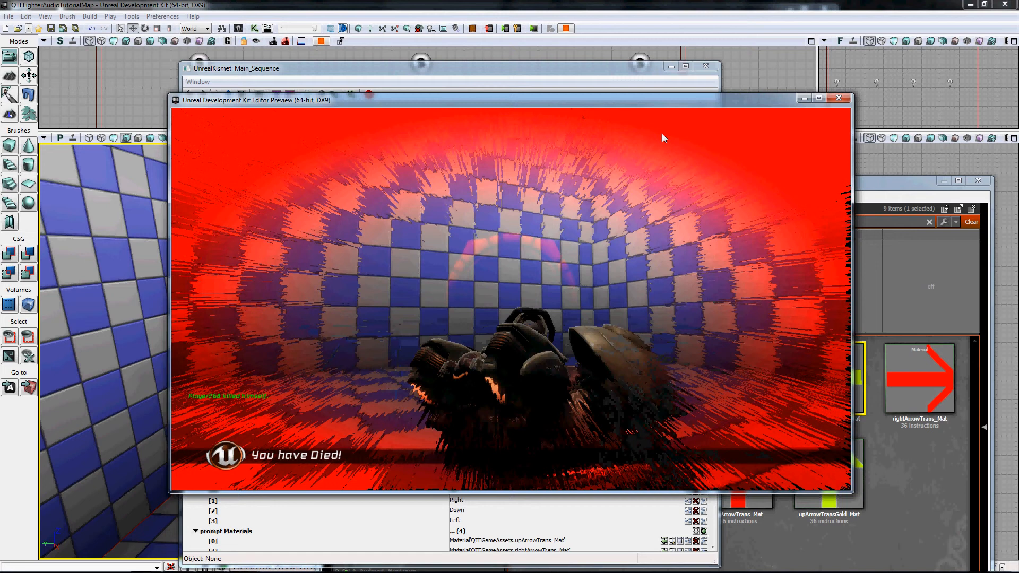
{"action": "key", "text": "Escape"}
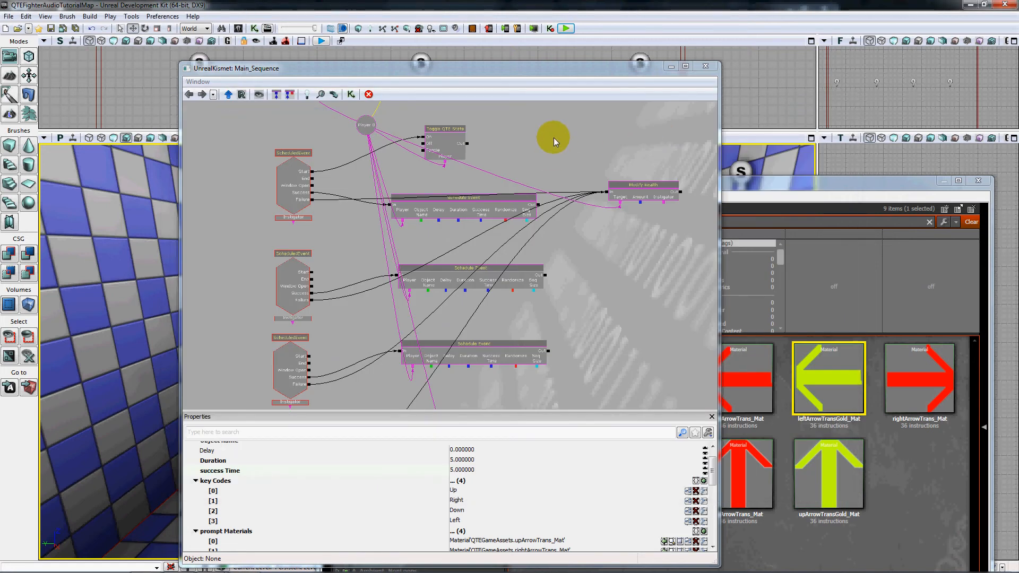
Set sequence Size to 5 on the Part2 Schedule Event action.
{"action": "left_click_drag", "start_coordinate": [553, 138], "coordinate": [553, 195]}
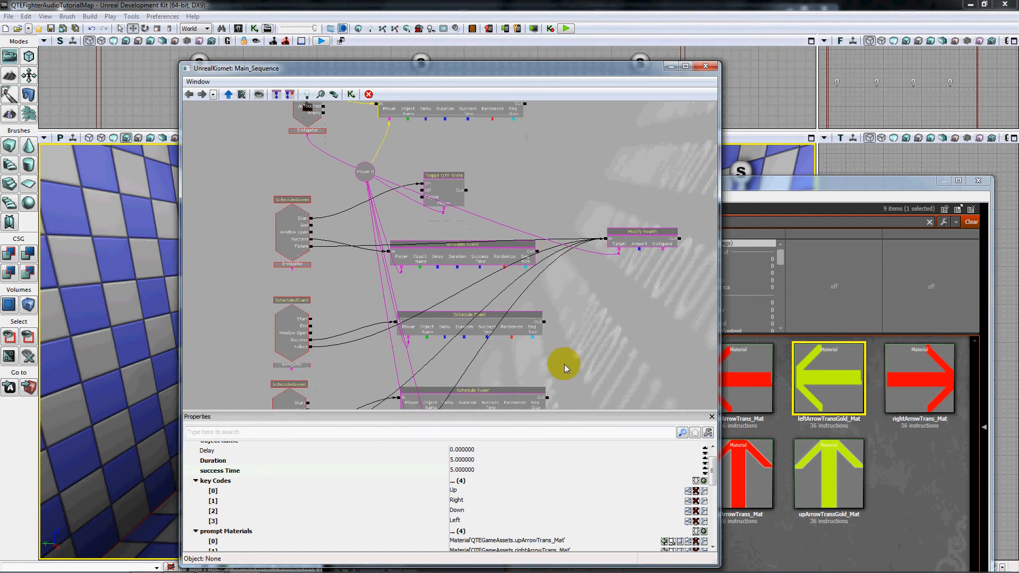
{"action": "left_click", "coordinate": [553, 218]}
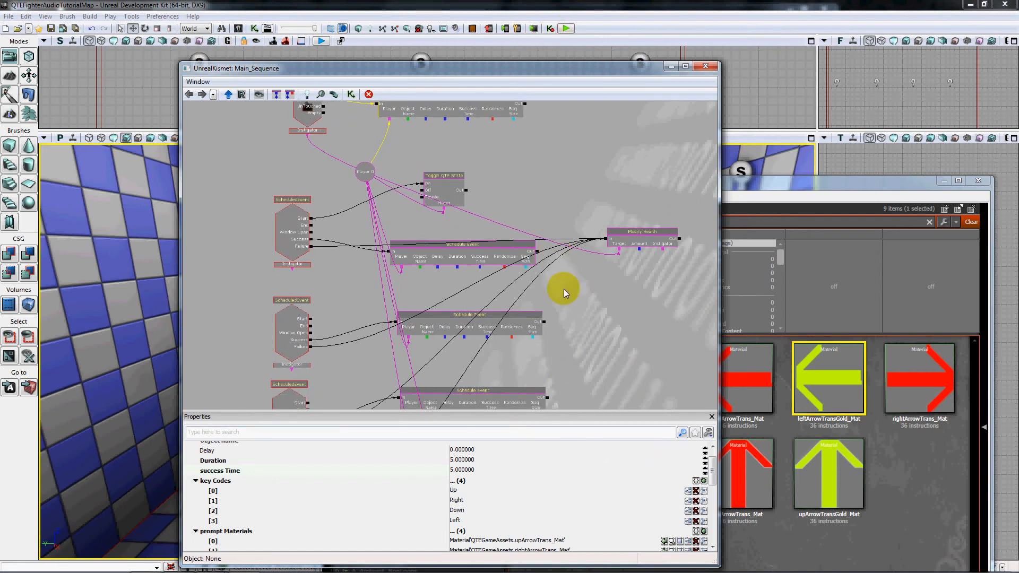
{"action": "left_click", "coordinate": [504, 274]}
{"action": "left_click", "coordinate": [475, 260]}
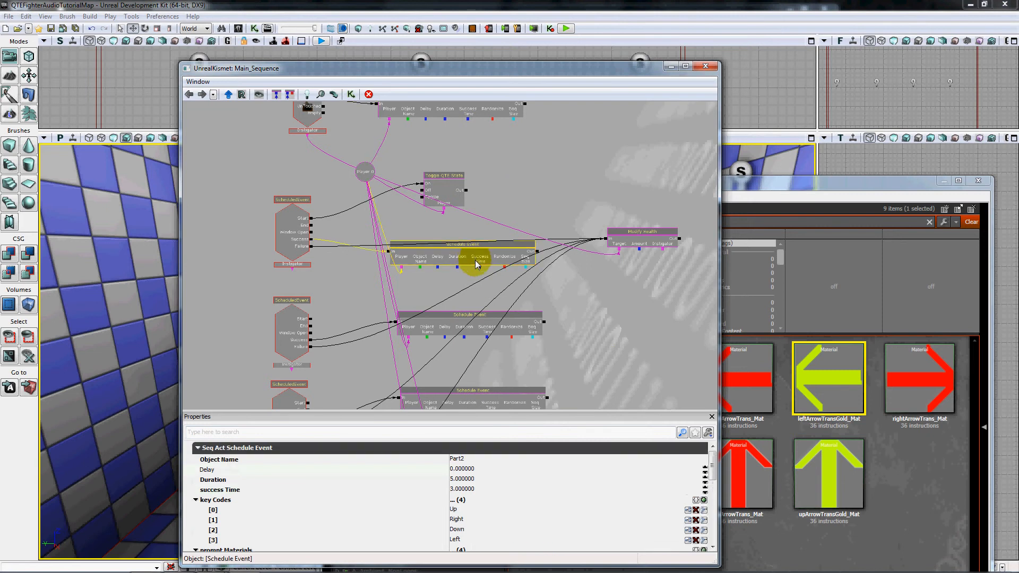
{"action": "left_click_drag", "start_coordinate": [713, 473], "coordinate": [719, 513]}
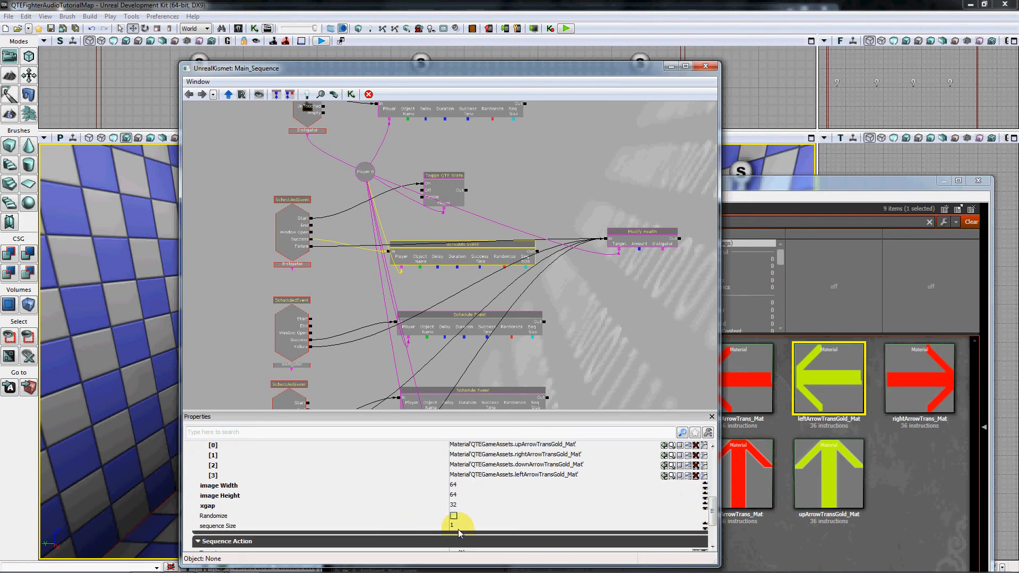
{"action": "left_click", "coordinate": [459, 527]}
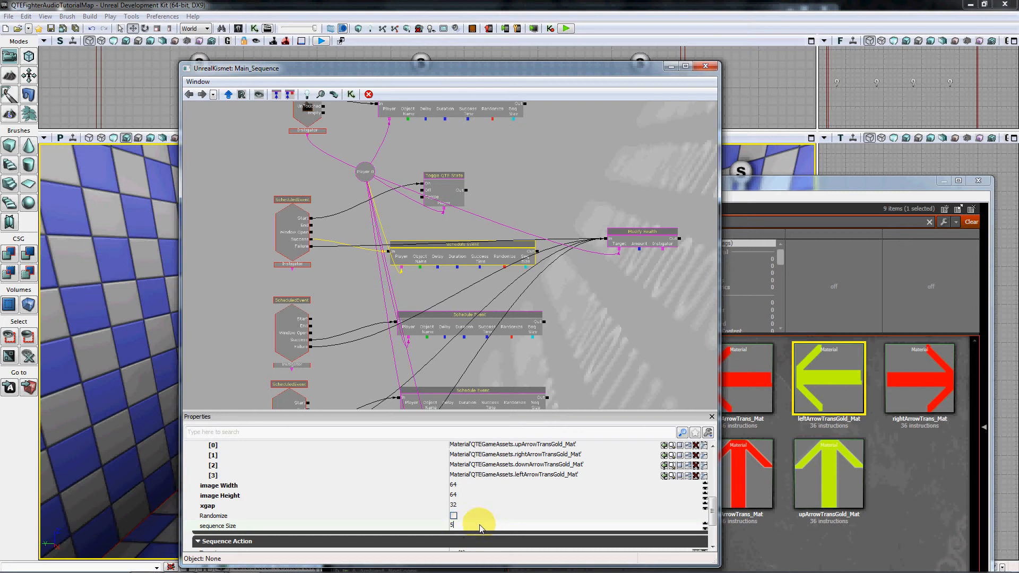
Play the level in the editor preview, complete the random seven-arrow Part1 prompt, check the Part2 prompt, and exit.
{"action": "left_click", "coordinate": [565, 29]}
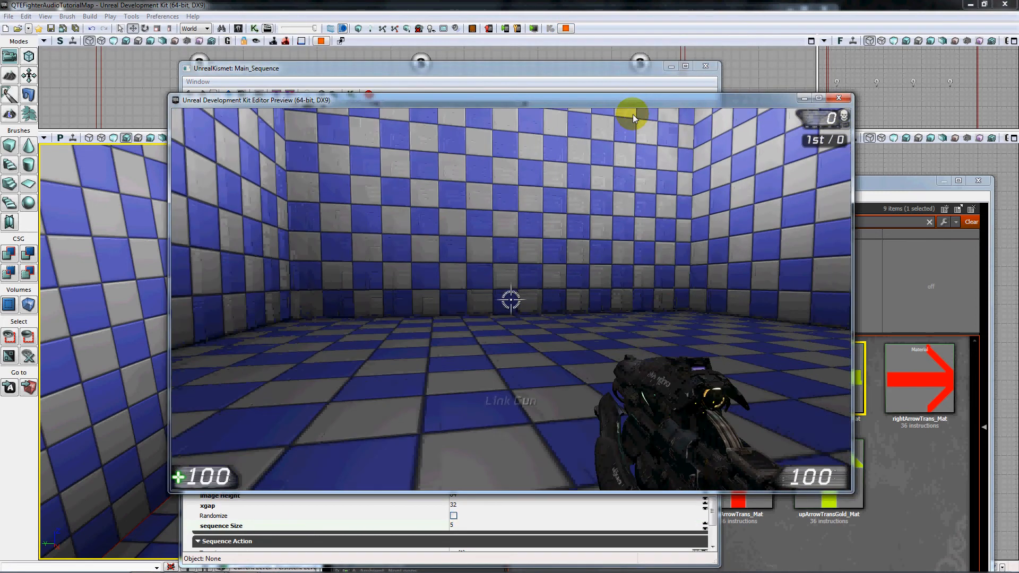
{"action": "key", "text": "Right"}
{"action": "key", "text": "Up"}
{"action": "key", "text": "Up"}
{"action": "key", "text": "Up"}
{"action": "key", "text": "Up"}
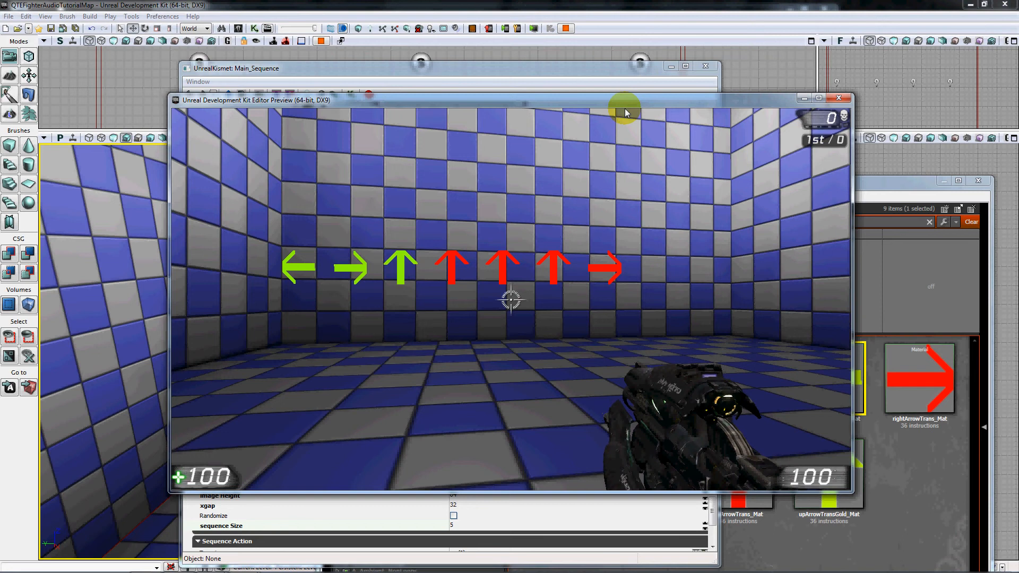
{"action": "key", "text": "Right"}
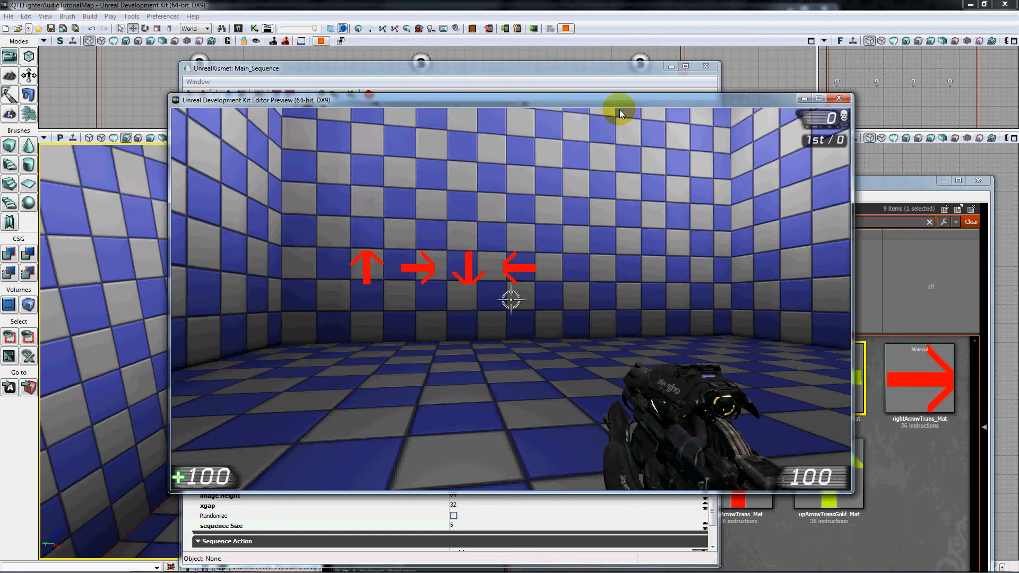
{"action": "key", "text": "Escape"}
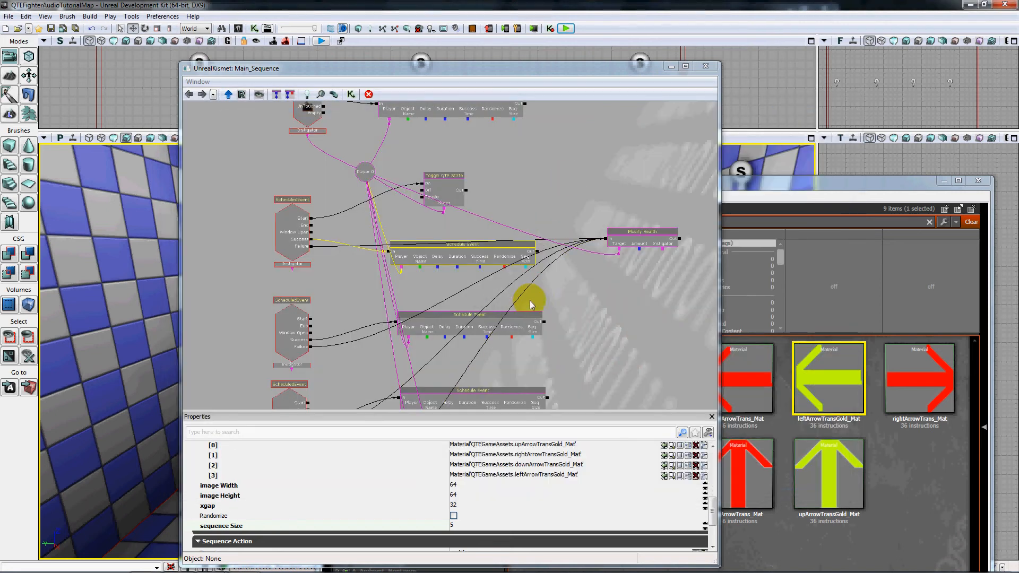
Enable Randomize on the Part2 Schedule Event, play the level, and answer the Part1 prompt with left, left, right, up, left, down, up.
{"action": "left_click", "coordinate": [454, 515]}
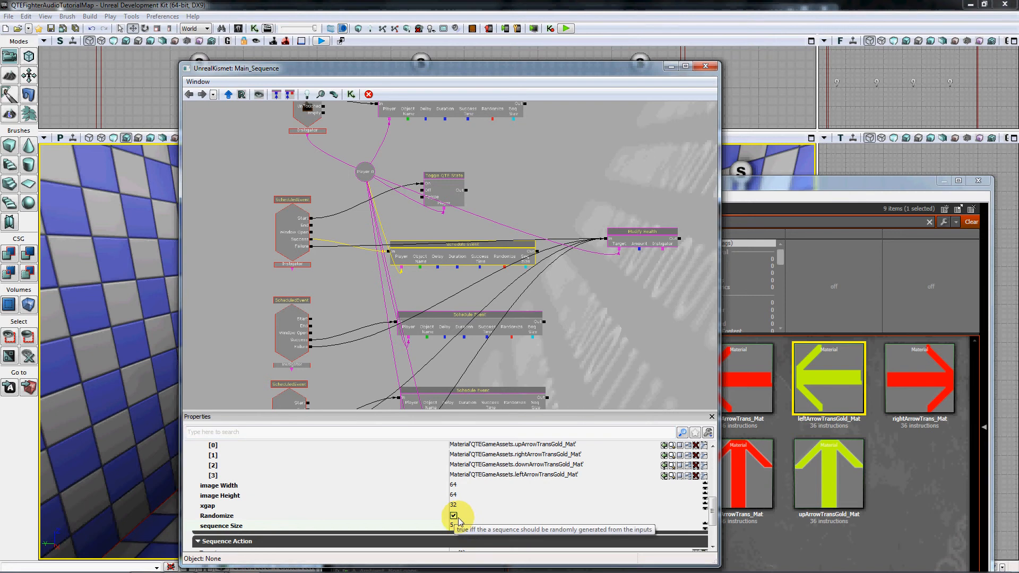
{"action": "left_click", "coordinate": [566, 29]}
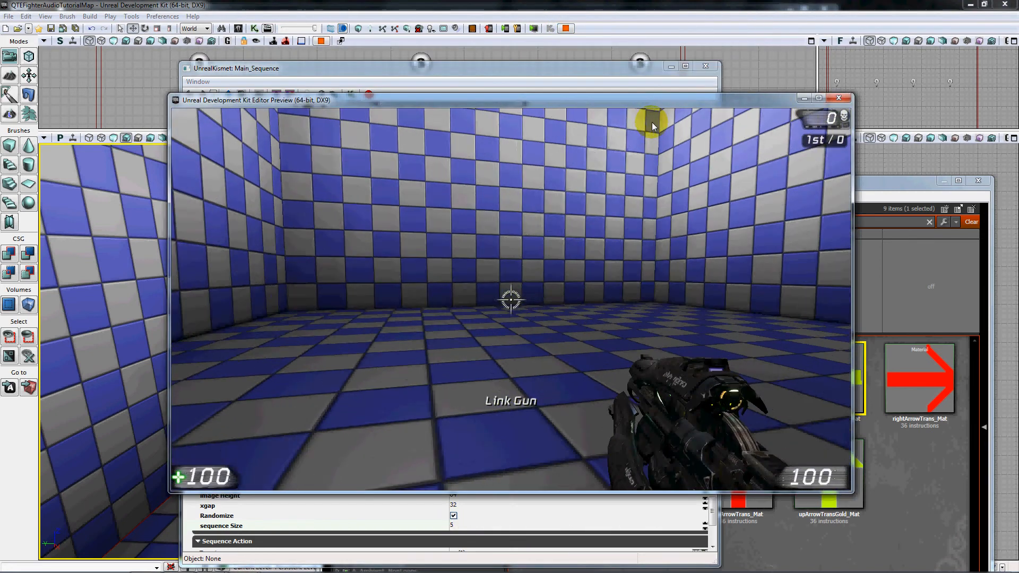
{"action": "key", "text": "Left"}
{"action": "key", "text": "Left"}
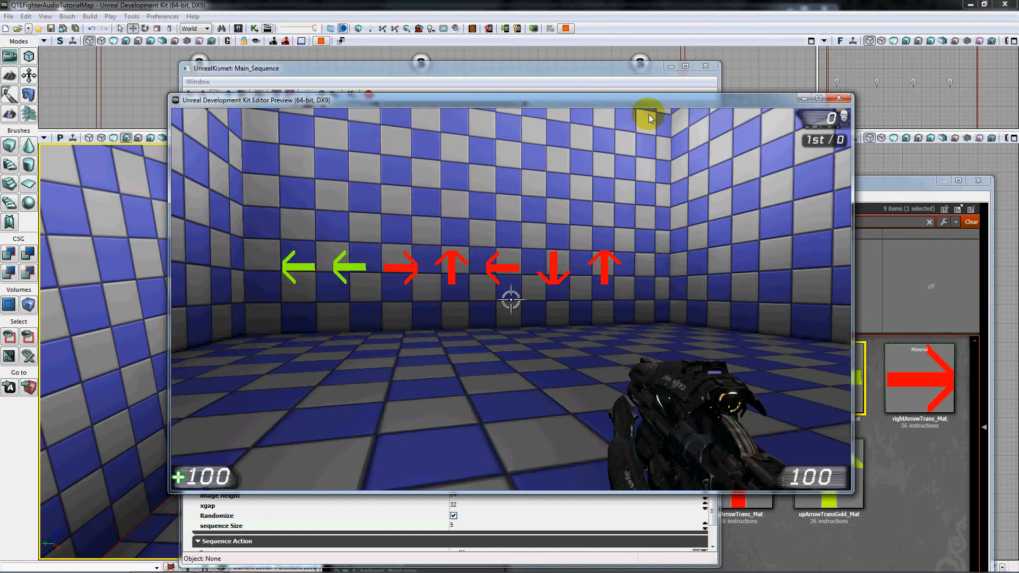
{"action": "key", "text": "Right"}
{"action": "key", "text": "Up"}
{"action": "key", "text": "Left"}
{"action": "key", "text": "Down"}
{"action": "key", "text": "Up"}
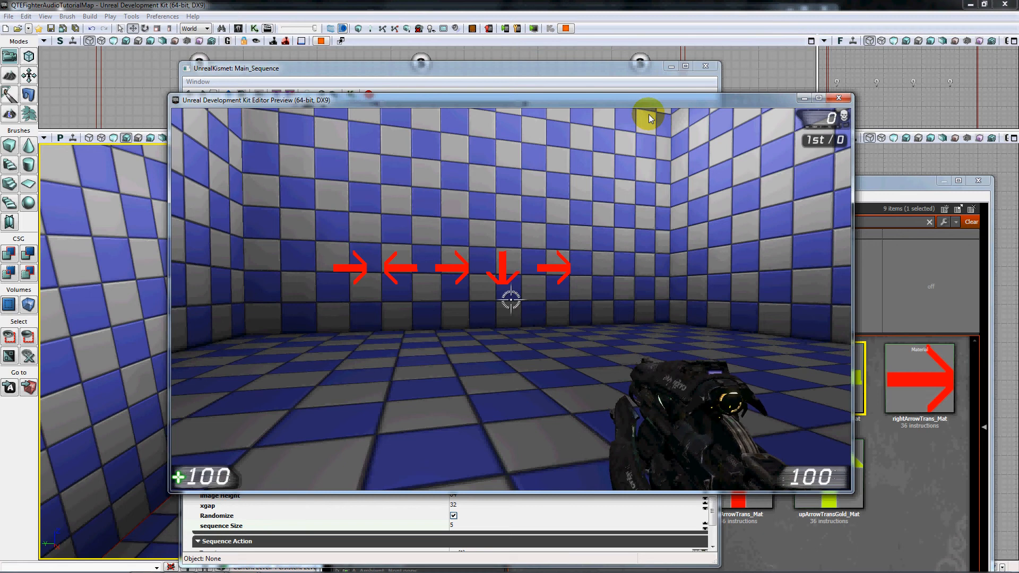
Complete the random five-arrow Part2 prompt by entering right, left, right, down, right.
{"action": "key", "text": "Right"}
{"action": "key", "text": "Left"}
{"action": "key", "text": "Right"}
{"action": "key", "text": "Down"}
{"action": "key", "text": "Right"}
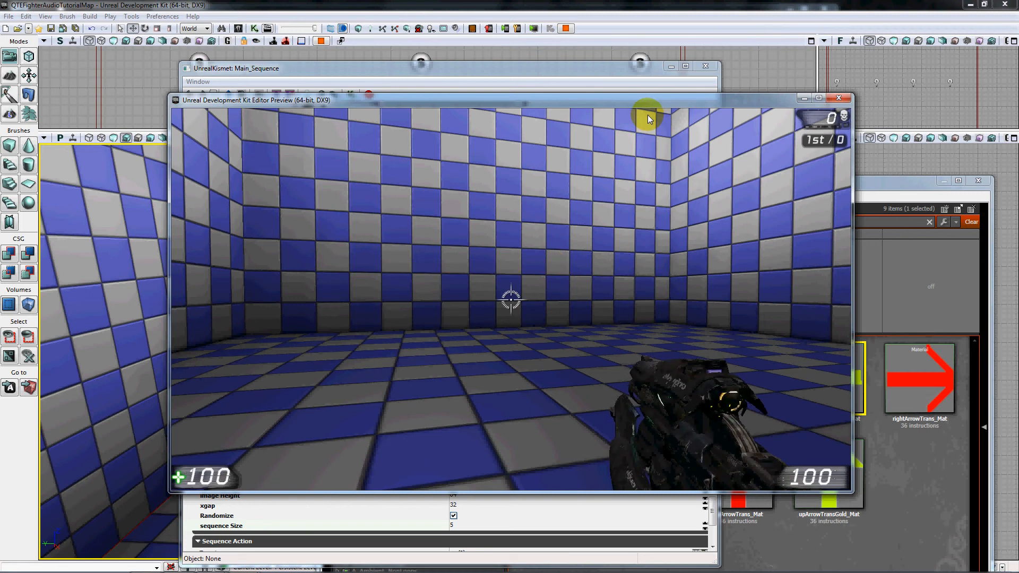
Complete the two remaining four-arrow prompts, entering up, right, down, left for each, and exit the preview.
{"action": "key", "text": "Up"}
{"action": "key", "text": "Right"}
{"action": "key", "text": "Down"}
{"action": "key", "text": "Left"}
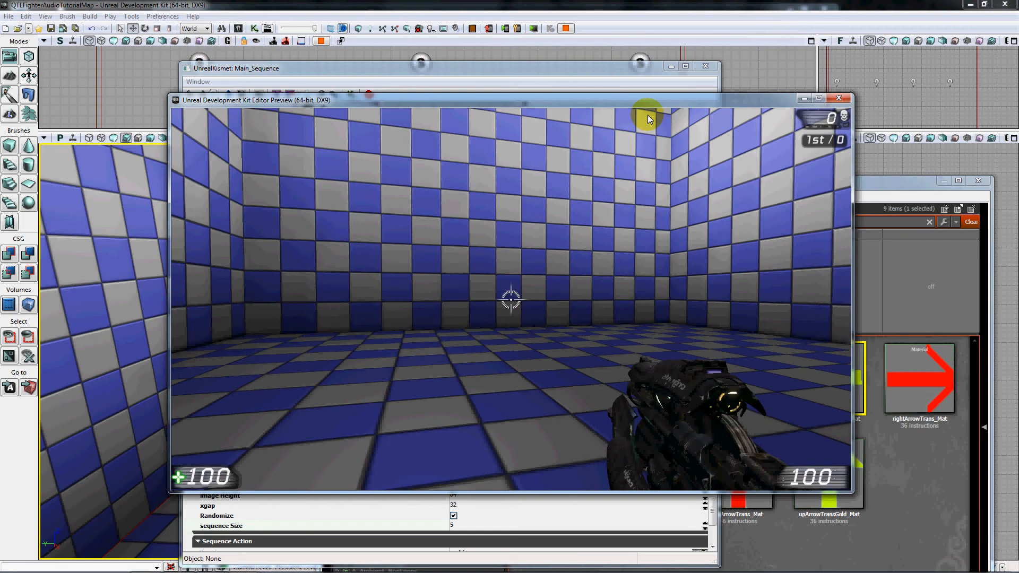
{"action": "key", "text": "Up"}
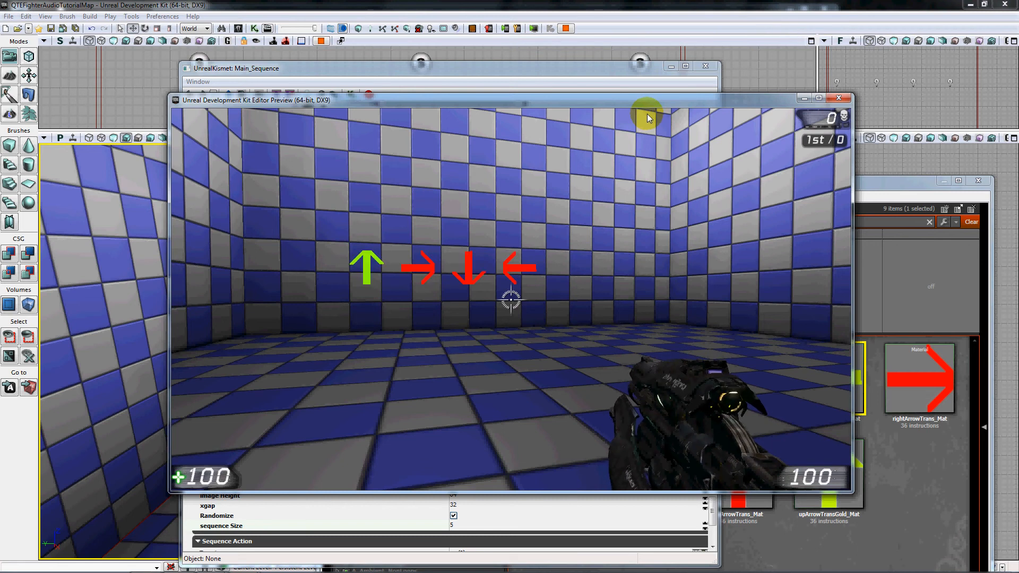
{"action": "key", "text": "Right"}
{"action": "key", "text": "Down"}
{"action": "key", "text": "Left"}
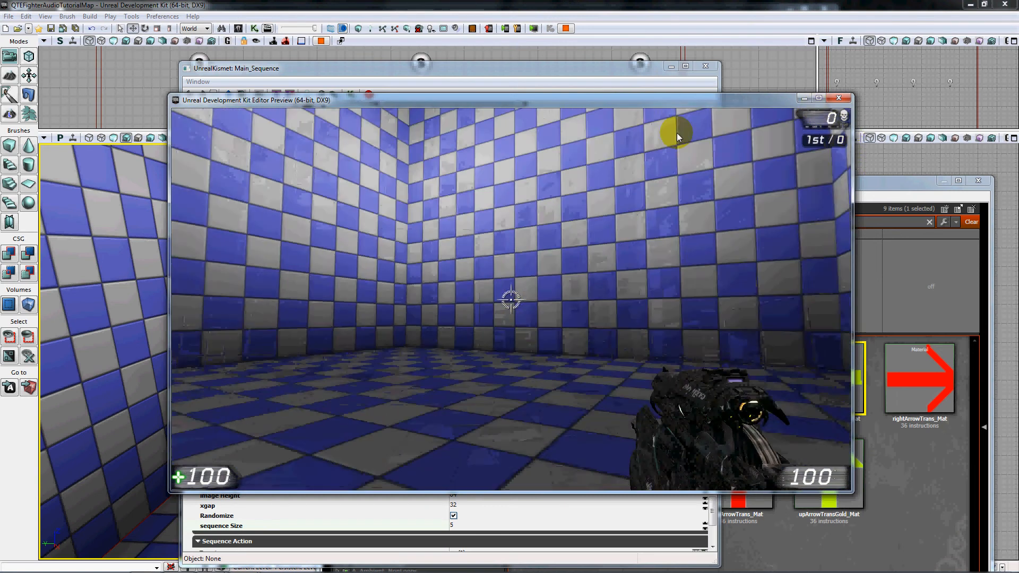
{"action": "key", "text": "Escape"}
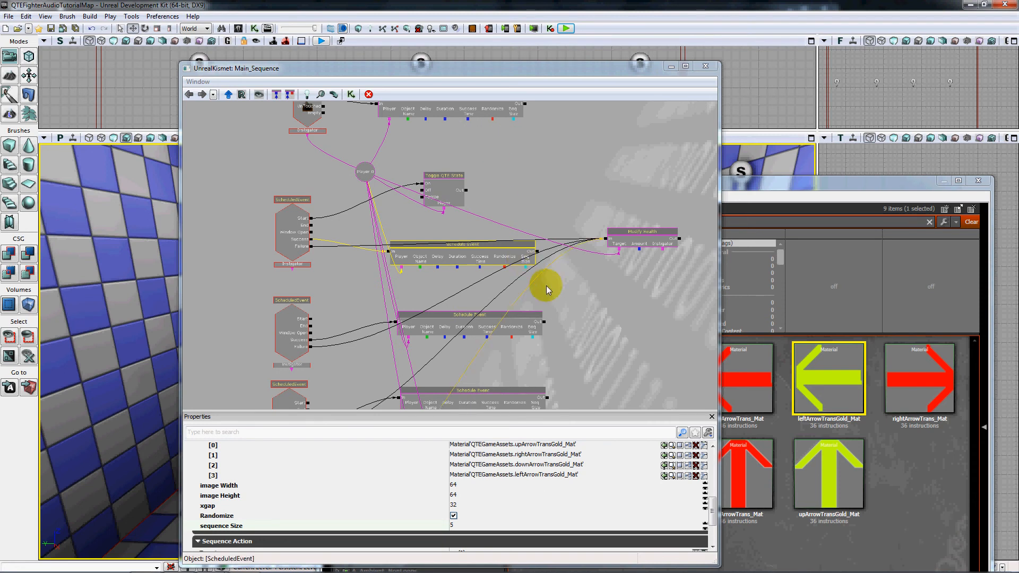
Examine the chained Schedule Event actions and the Part2 action's randomize, sequence size, input and prompt material settings.
{"action": "mouse_move", "coordinate": [616, 327]}
{"action": "left_mouse_down"}
{"action": "mouse_move", "coordinate": [511, 350]}
{"action": "mouse_move", "coordinate": [529, 288]}
{"action": "mouse_move", "coordinate": [562, 245]}
{"action": "mouse_move", "coordinate": [535, 302]}
{"action": "mouse_move", "coordinate": [542, 317]}
{"action": "left_mouse_up"}
{"action": "scroll", "coordinate": [419, 279], "scroll_direction": "down", "scroll_amount": 4}
{"action": "scroll", "coordinate": [418, 276], "scroll_direction": "up", "scroll_amount": 3}
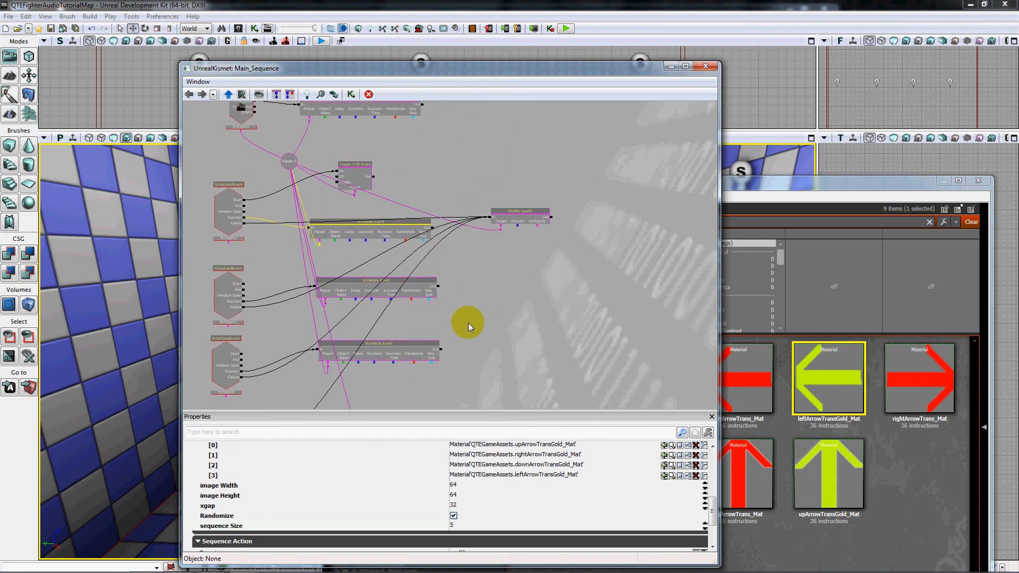
{"action": "mouse_move", "coordinate": [466, 332]}
{"action": "left_mouse_down"}
{"action": "mouse_move", "coordinate": [527, 271]}
{"action": "mouse_move", "coordinate": [530, 290]}
{"action": "left_mouse_up"}
{"action": "scroll", "coordinate": [531, 319], "scroll_direction": "up", "scroll_amount": 2}
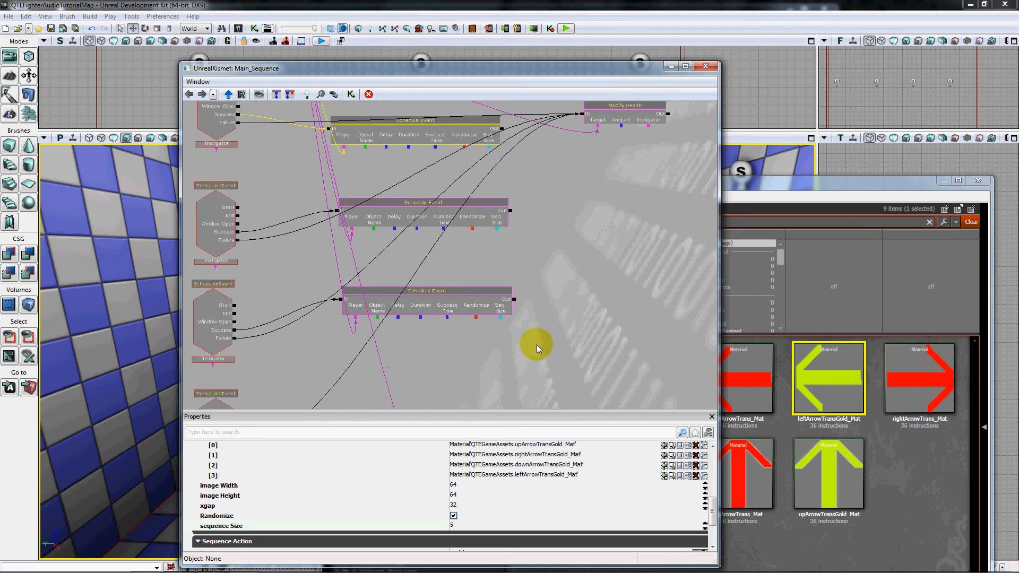
{"action": "mouse_move", "coordinate": [532, 344]}
{"action": "left_mouse_down"}
{"action": "mouse_move", "coordinate": [572, 279]}
{"action": "mouse_move", "coordinate": [549, 351]}
{"action": "left_mouse_up"}
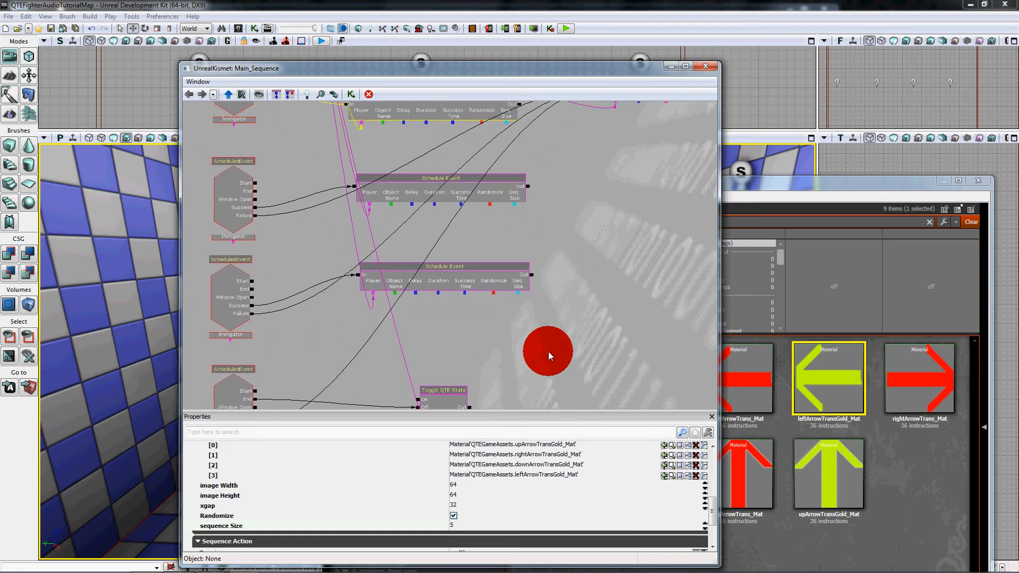
{"action": "left_click_drag", "start_coordinate": [572, 202], "coordinate": [541, 323]}
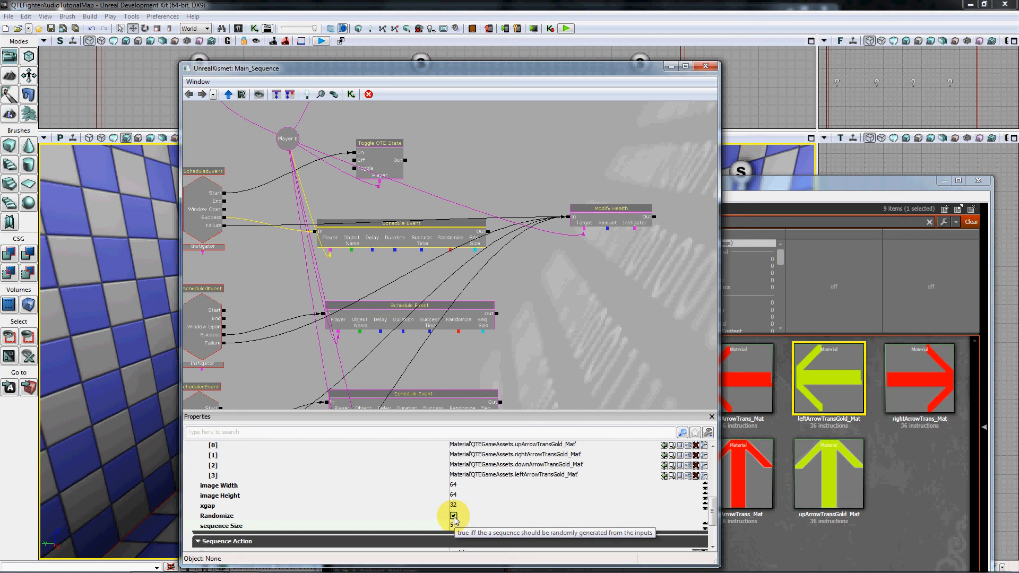
{"action": "mouse_move", "coordinate": [712, 512]}
{"action": "left_mouse_down"}
{"action": "mouse_move", "coordinate": [712, 477]}
{"action": "mouse_move", "coordinate": [712, 507]}
{"action": "left_mouse_up"}
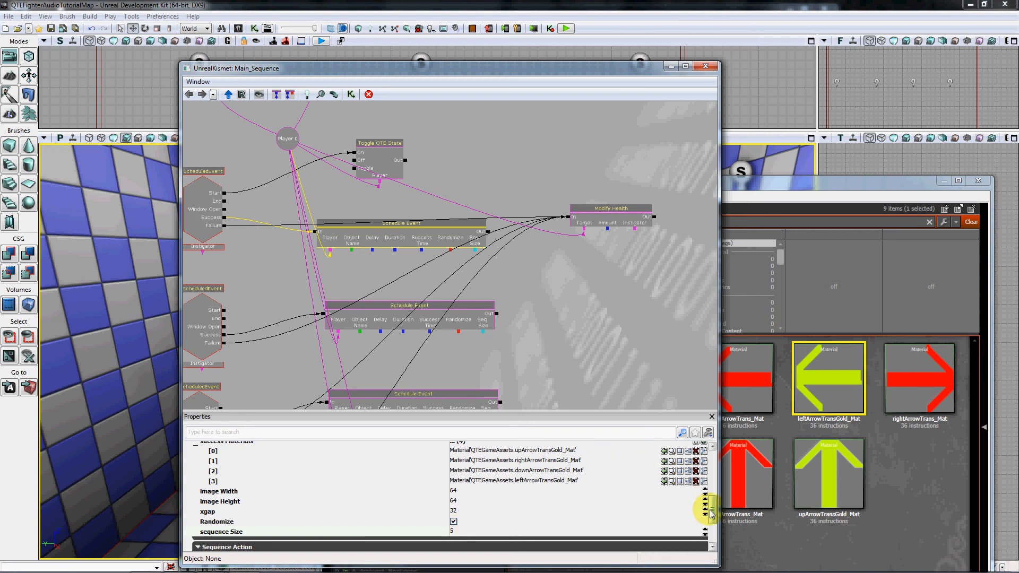
{"action": "left_click_drag", "start_coordinate": [712, 513], "coordinate": [712, 471]}
Review the complete Kismet sequence from the Trigger_0 Touch event through the Schedule Event chain to the final Toggle QTE State.
{"action": "left_click_drag", "start_coordinate": [566, 264], "coordinate": [622, 349]}
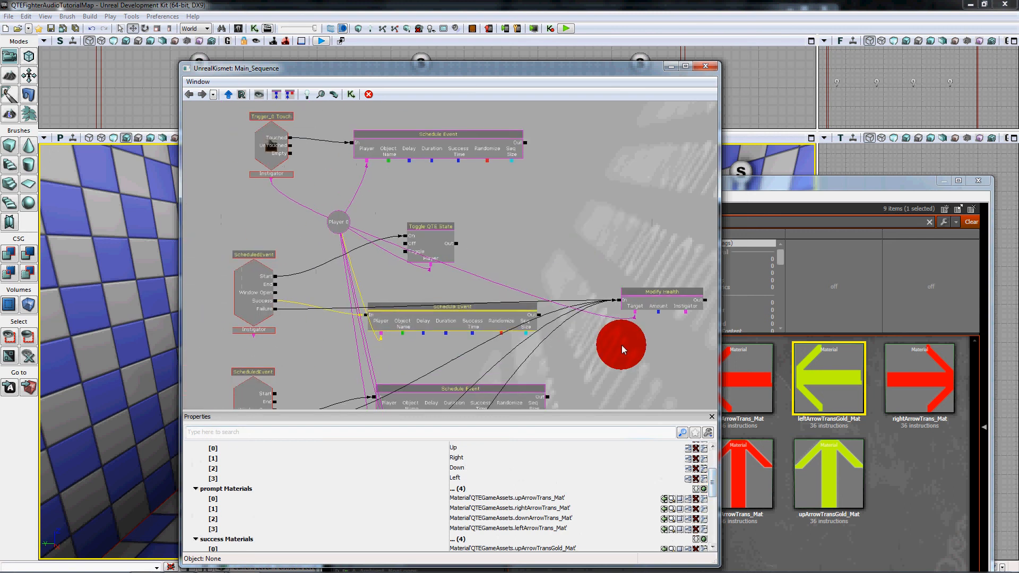
{"action": "scroll", "coordinate": [480, 310], "scroll_direction": "down", "scroll_amount": 4}
{"action": "scroll", "coordinate": [475, 308], "scroll_direction": "up", "scroll_amount": 5}
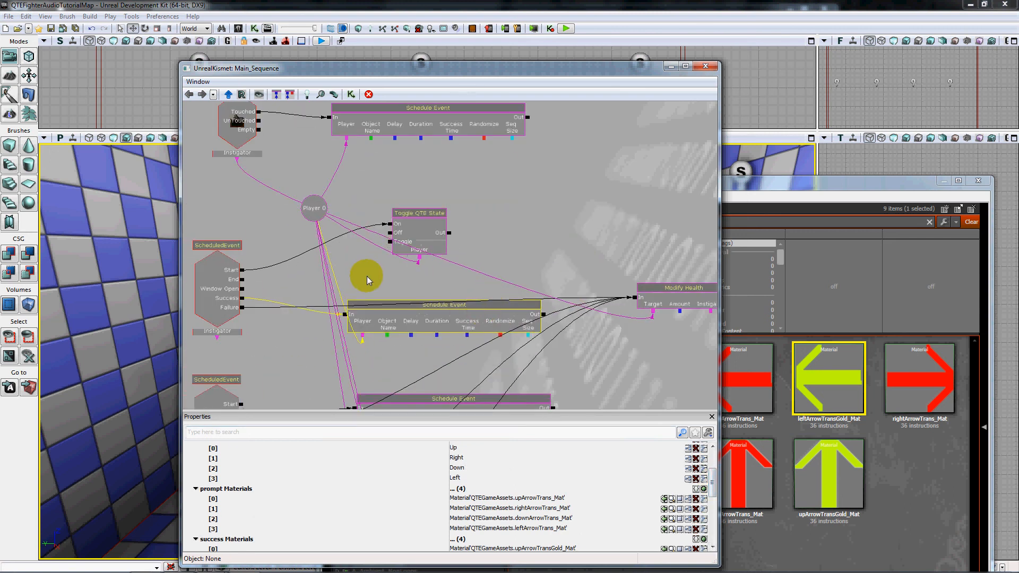
{"action": "left_click_drag", "start_coordinate": [367, 276], "coordinate": [393, 180]}
{"action": "left_click_drag", "start_coordinate": [293, 299], "coordinate": [295, 195]}
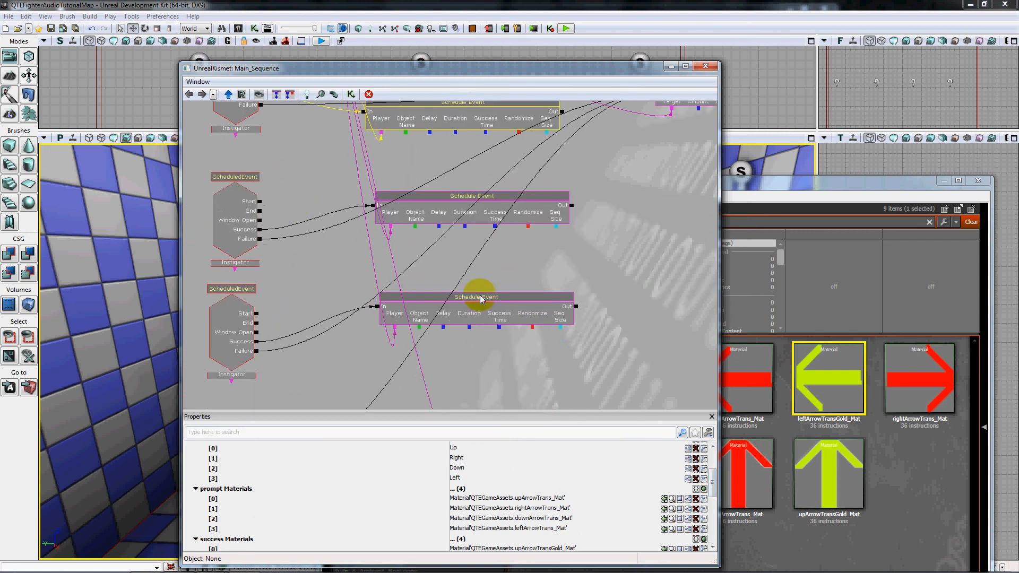
{"action": "left_click_drag", "start_coordinate": [578, 355], "coordinate": [547, 285]}
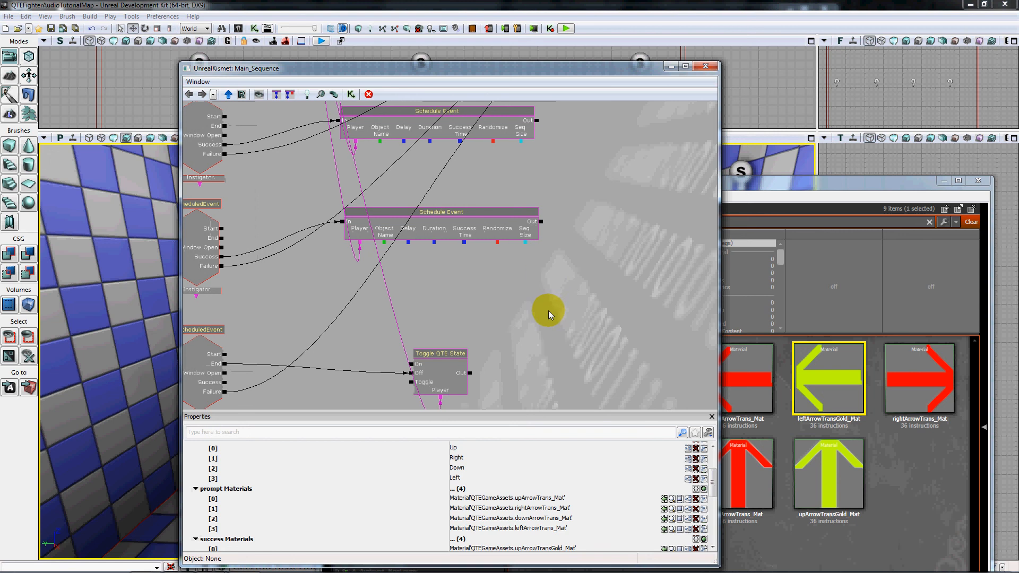
{"action": "scroll", "coordinate": [554, 311], "scroll_direction": "down", "scroll_amount": 3}
{"action": "scroll", "coordinate": [563, 289], "scroll_direction": "up", "scroll_amount": 2}
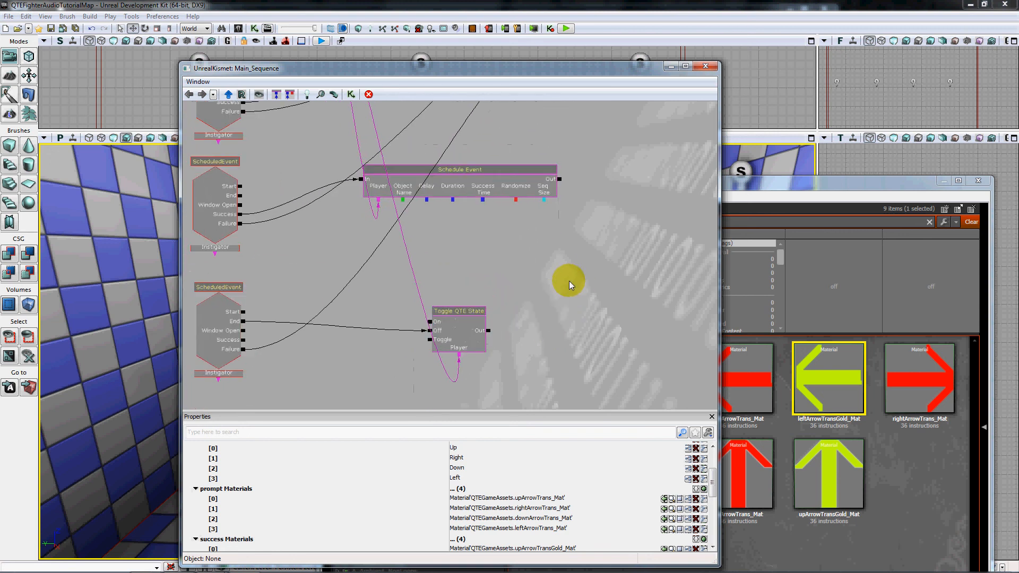
{"action": "scroll", "coordinate": [546, 278], "scroll_direction": "up", "scroll_amount": 3}
{"action": "left_click_drag", "start_coordinate": [288, 205], "coordinate": [311, 351]}
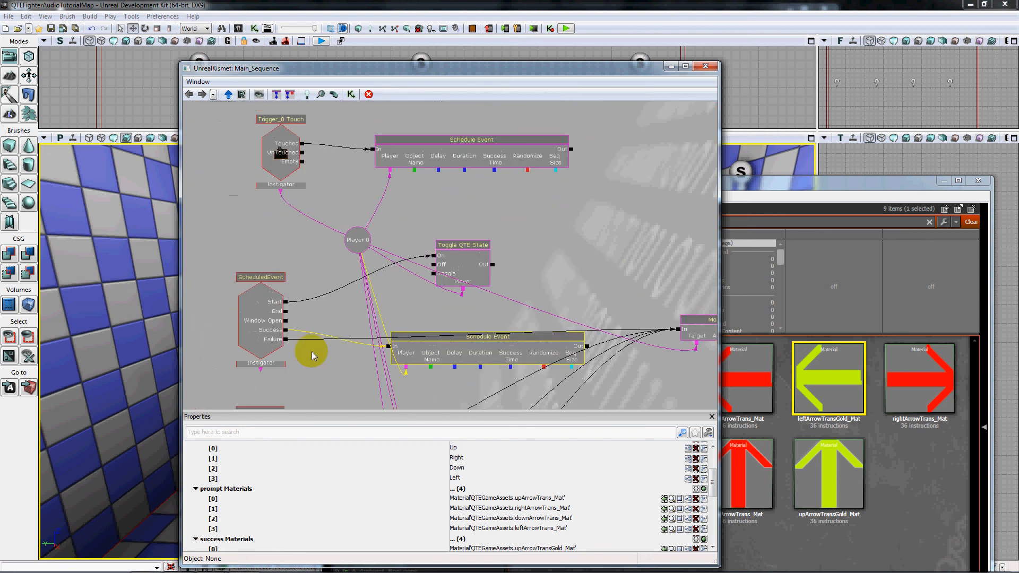
{"action": "mouse_move", "coordinate": [310, 245]}
{"action": "left_mouse_down"}
{"action": "mouse_move", "coordinate": [281, 303]}
{"action": "mouse_move", "coordinate": [270, 291]}
{"action": "left_mouse_up"}
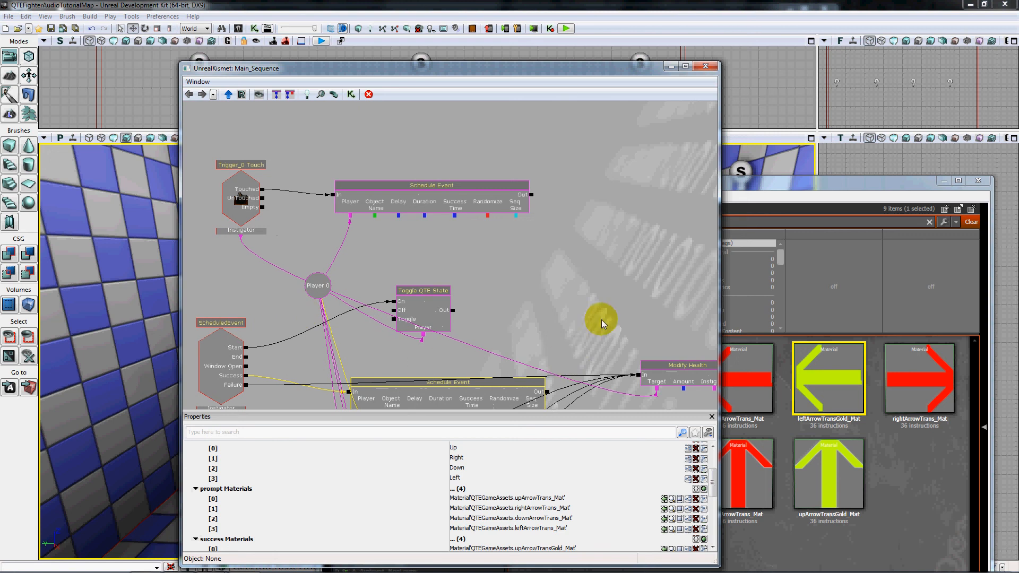